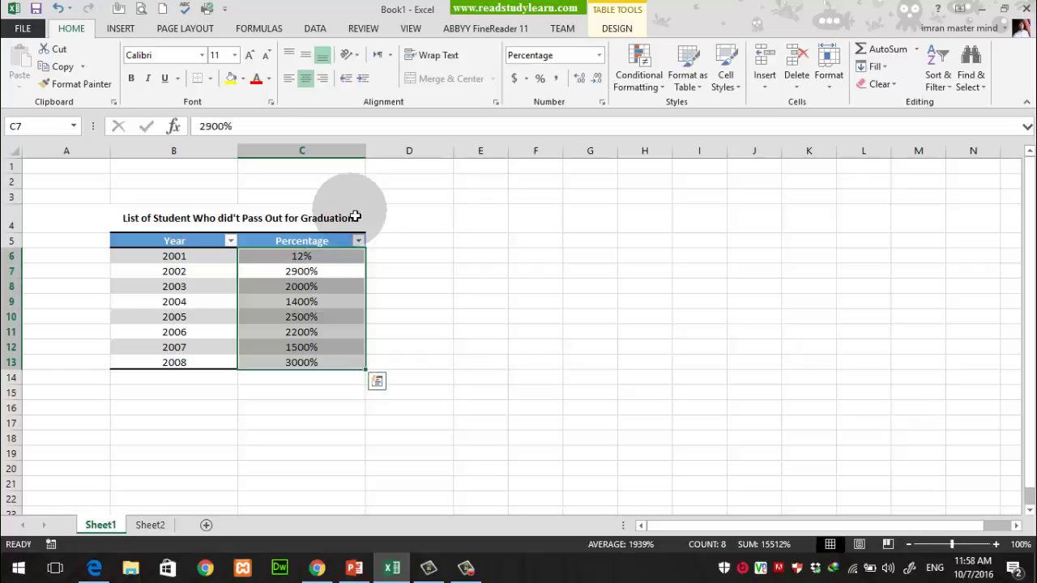
Enter 29%, 20%, 14%, 25%, 22%, 15% and 30% as the percentages for the years 2002 to 2008.
text(29)
key(Return)
key(Return)
text(14)
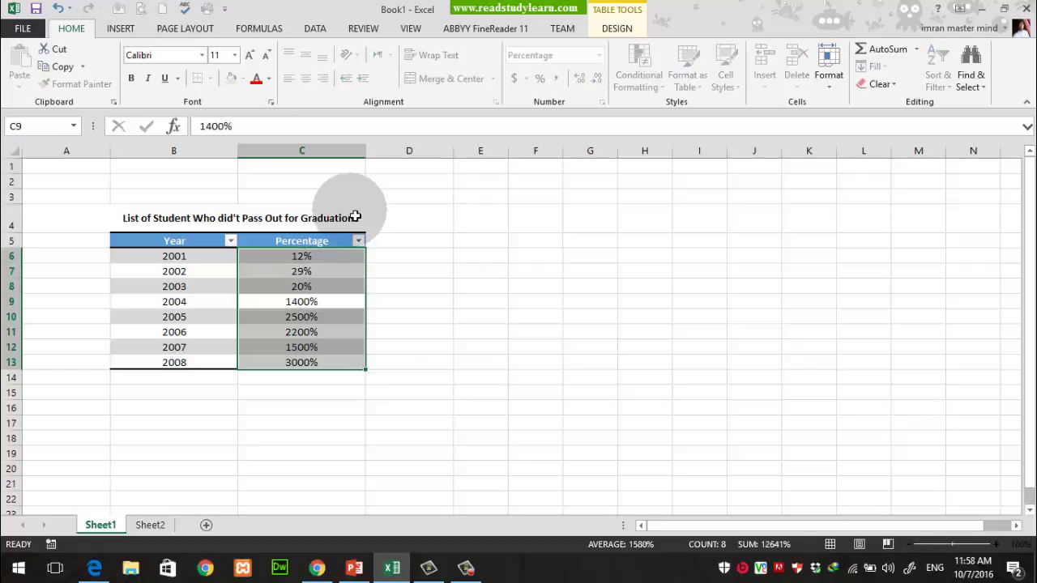
key(Return)
text(25)
key(Return)
text(22)
key(Return)
text(1)
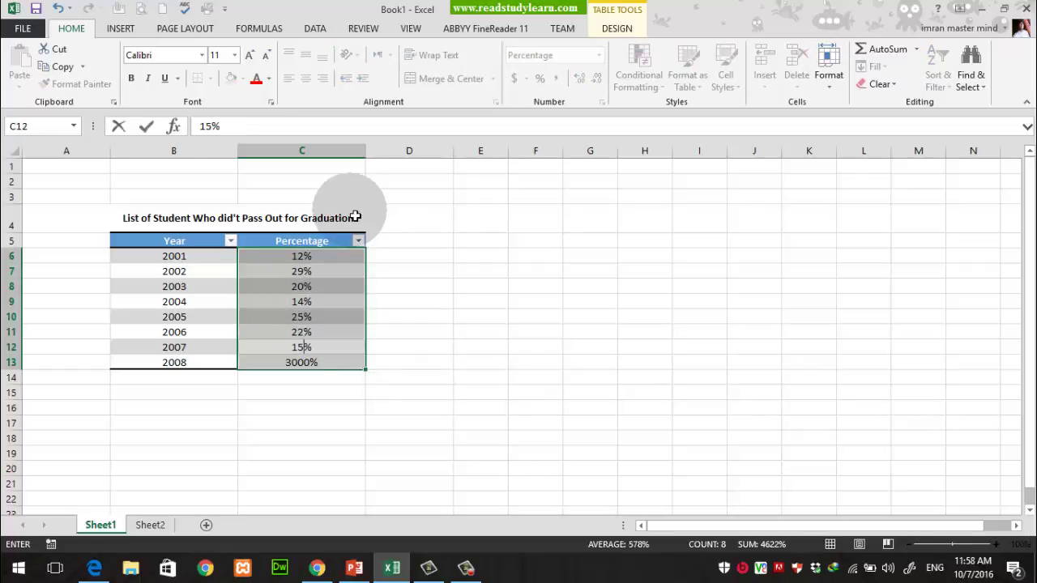
text(5)
key(Return)
text(30)
key(Return)
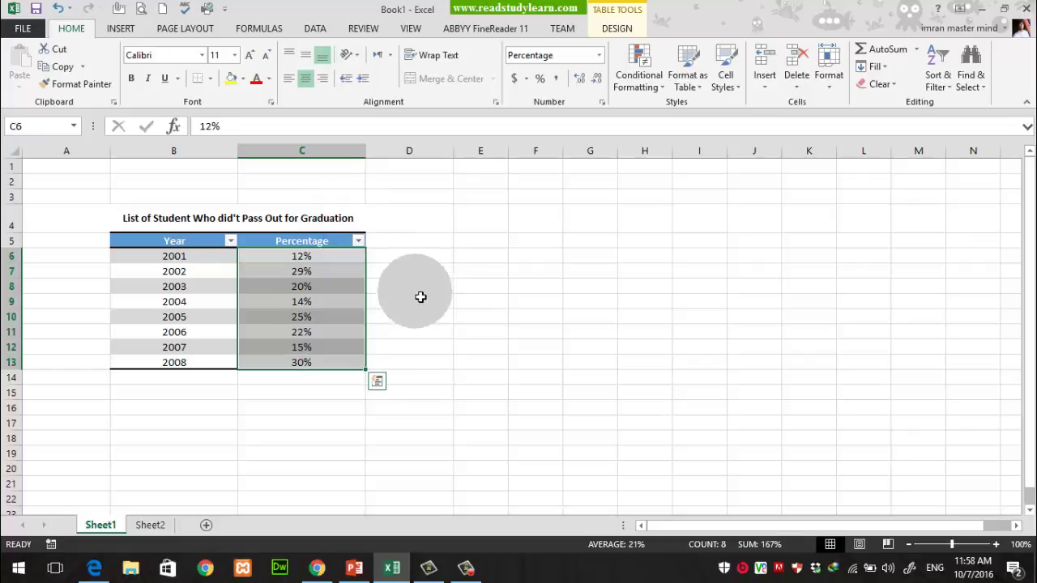
click(401, 282)
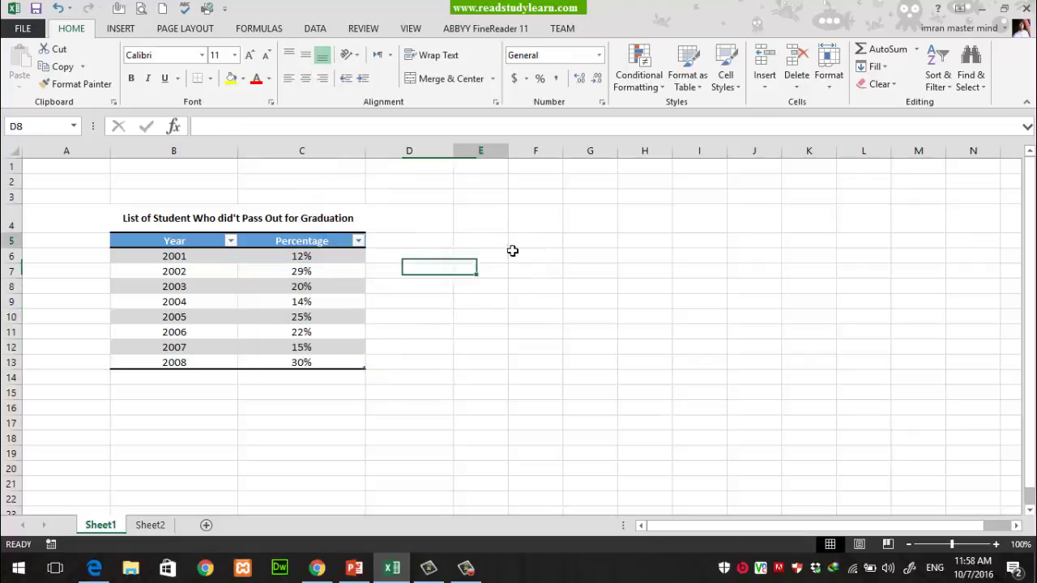
Insert an empty clustered column chart and place it beside the student table.
click(120, 34)
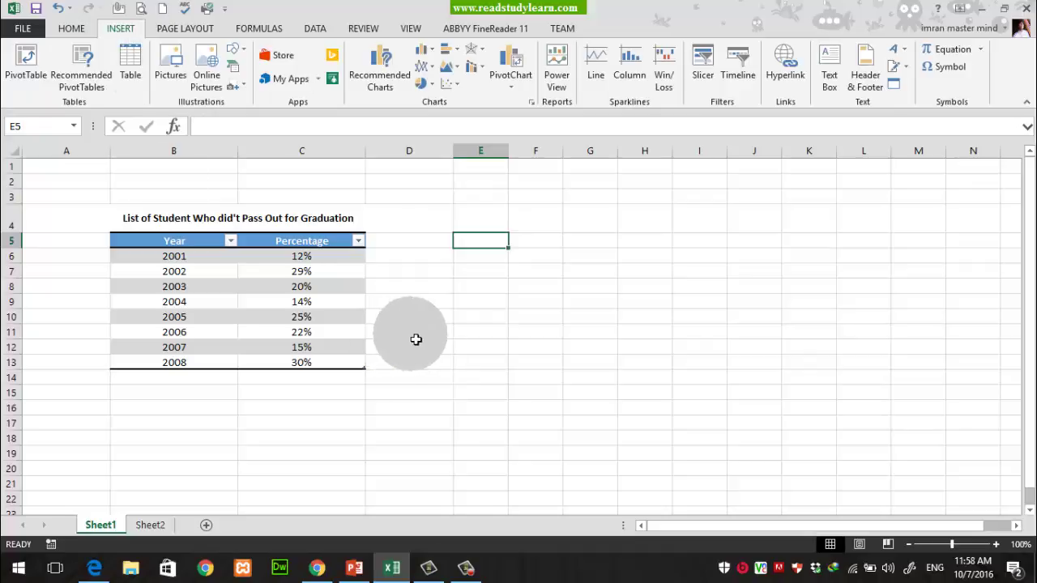
click(429, 51)
click(433, 97)
drag(467, 256, 512, 233)
click(620, 308)
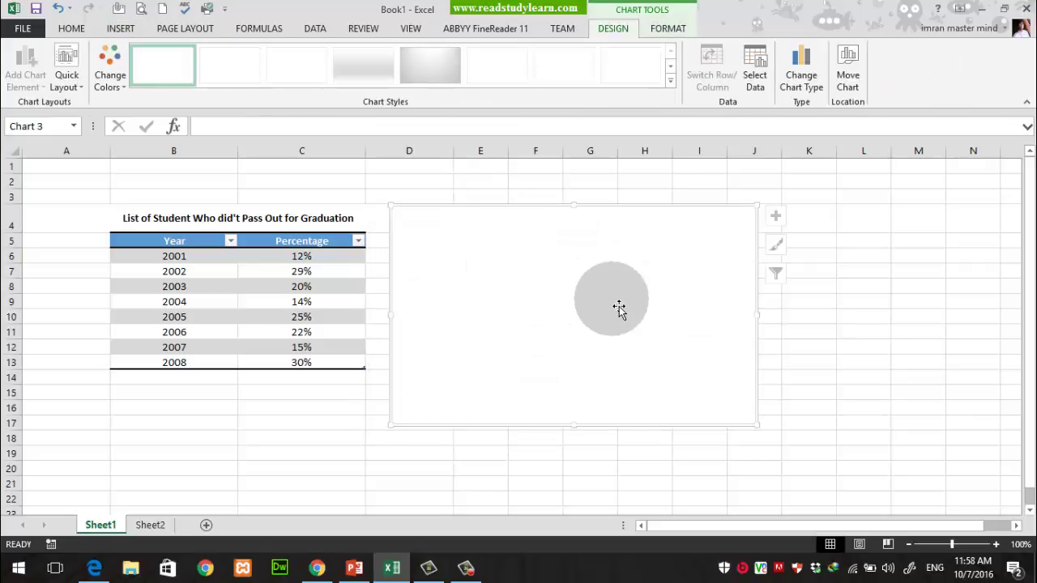
Set the chart's data range to the table's year and percentage cells B6:C13, without the headers.
click(754, 69)
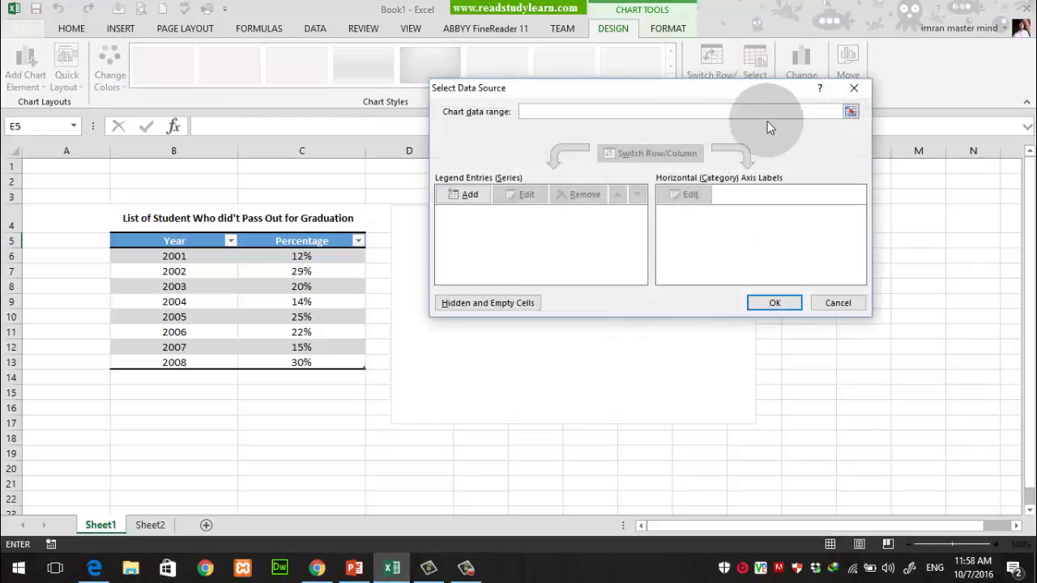
drag(162, 256, 284, 364)
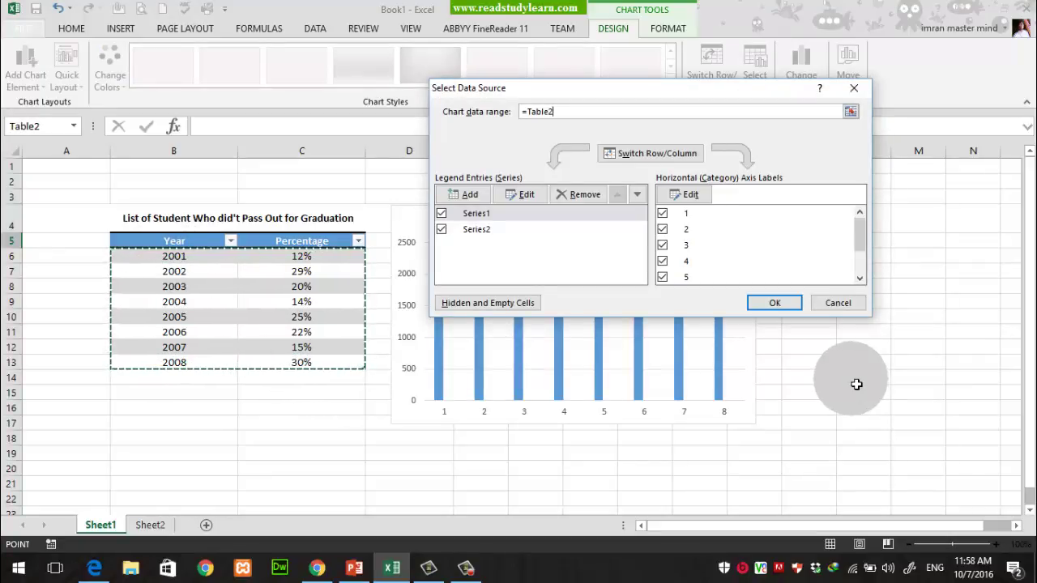
click(786, 303)
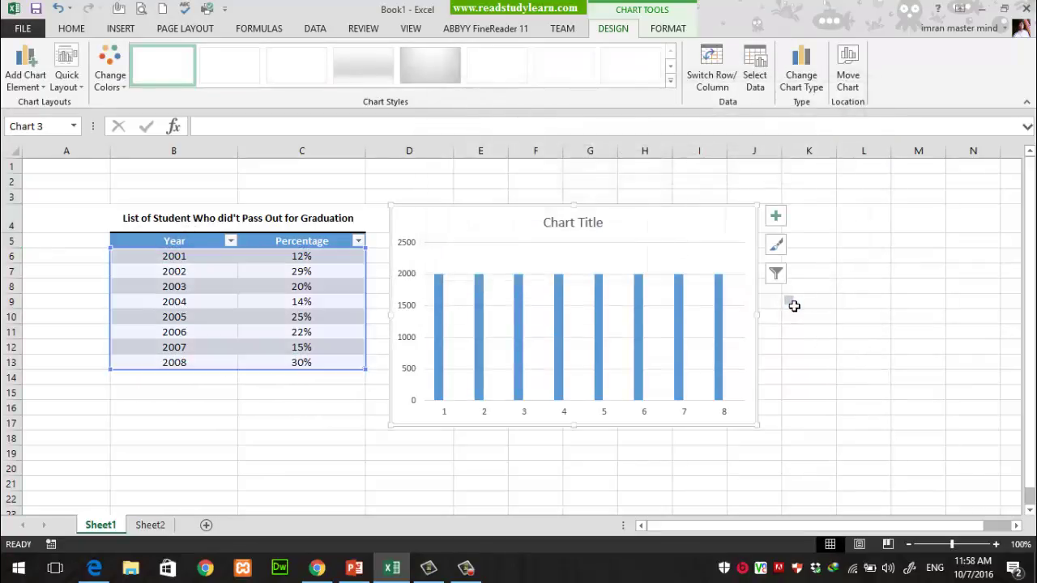
click(828, 413)
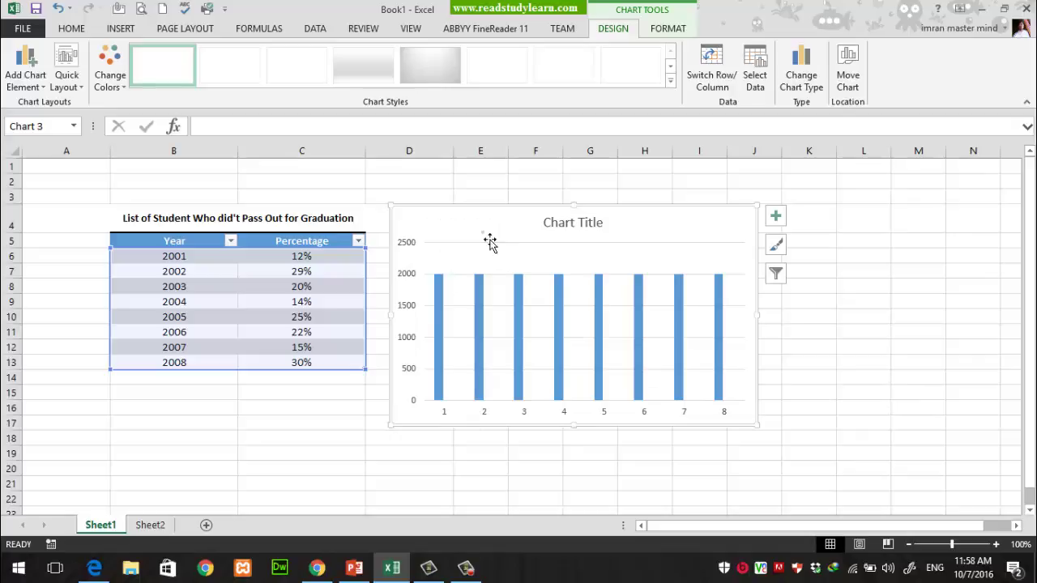
click(186, 305)
click(192, 270)
click(204, 259)
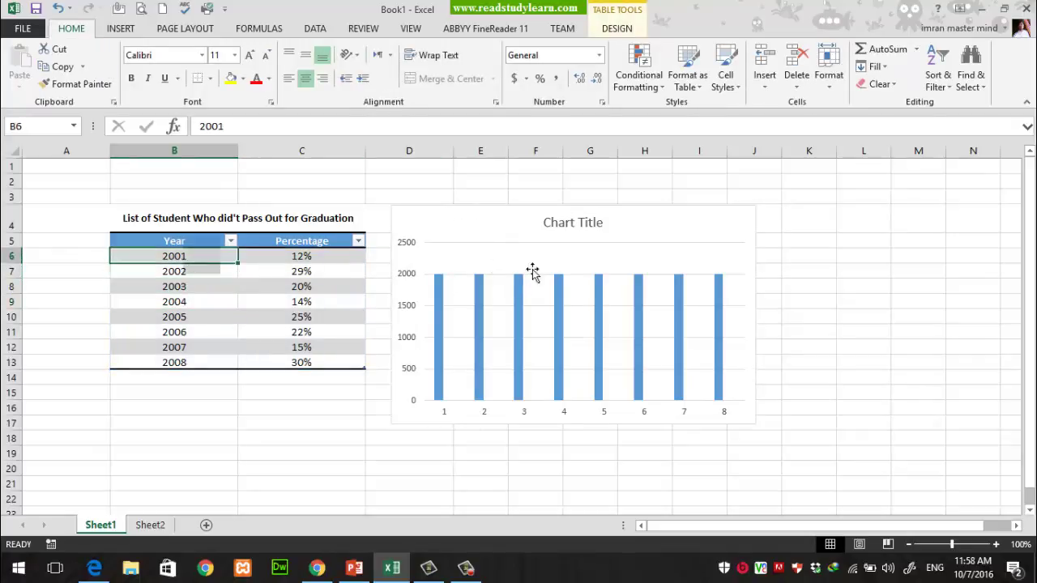
Reopen the chart's data source and try to append the table cells B6:C13 to the existing data range with a plus sign.
click(526, 232)
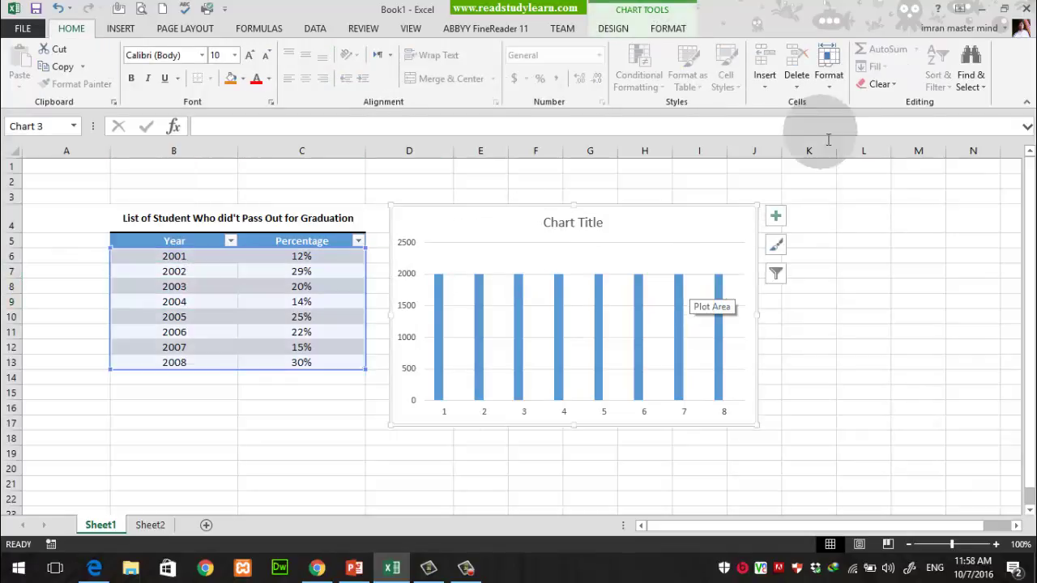
click(626, 30)
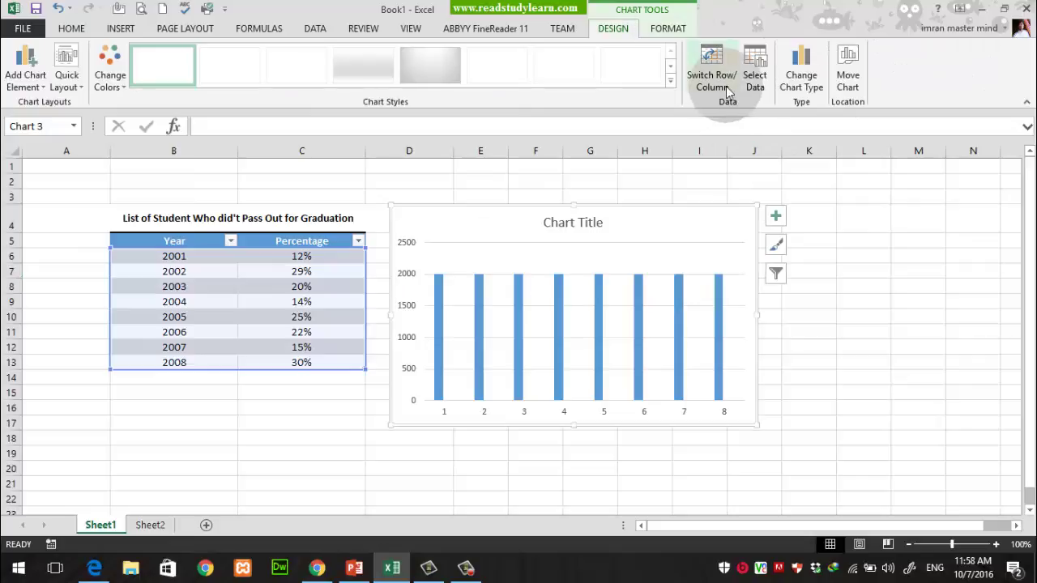
click(755, 74)
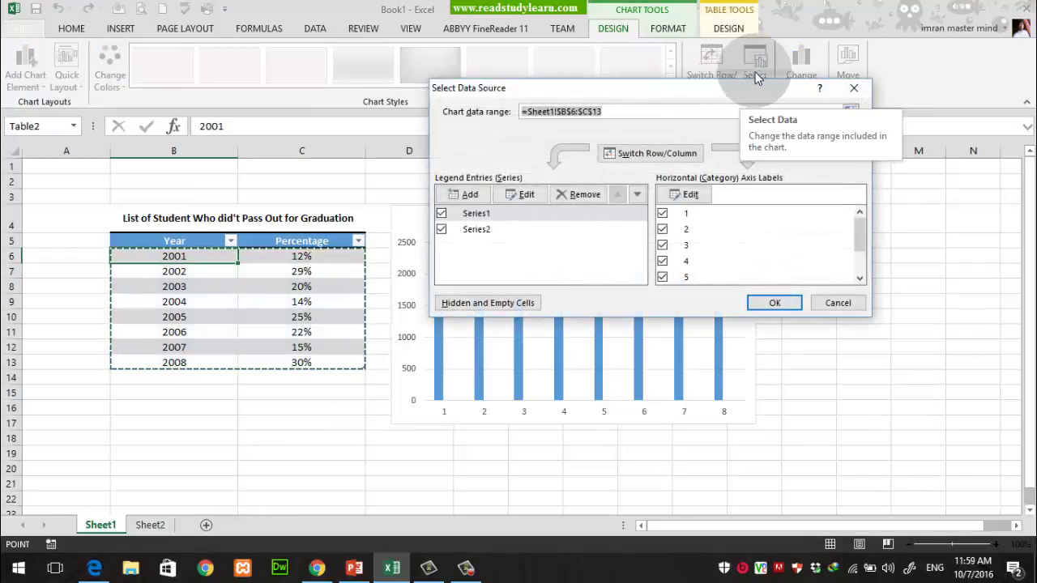
click(593, 113)
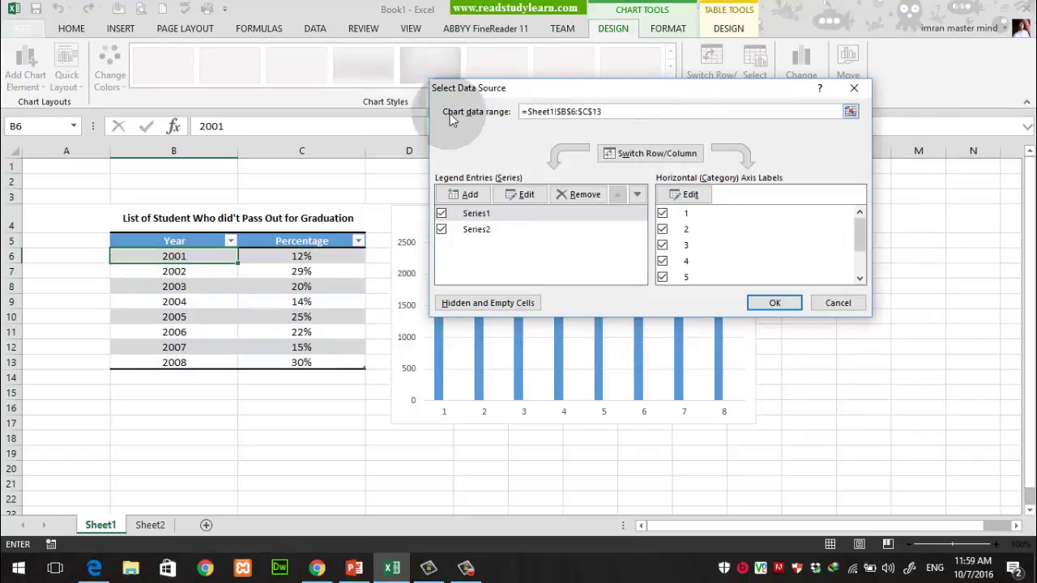
text(+)
drag(170, 258, 286, 359)
click(491, 364)
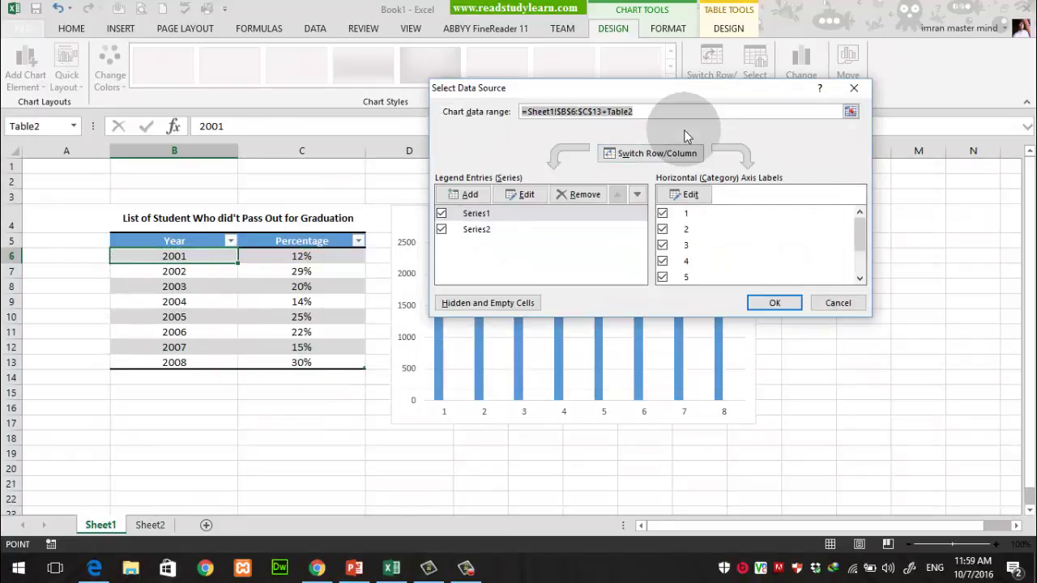
Replace the chart data range with the whole table including its headers, B5:C13.
key(BackSpace)
drag(194, 257, 301, 361)
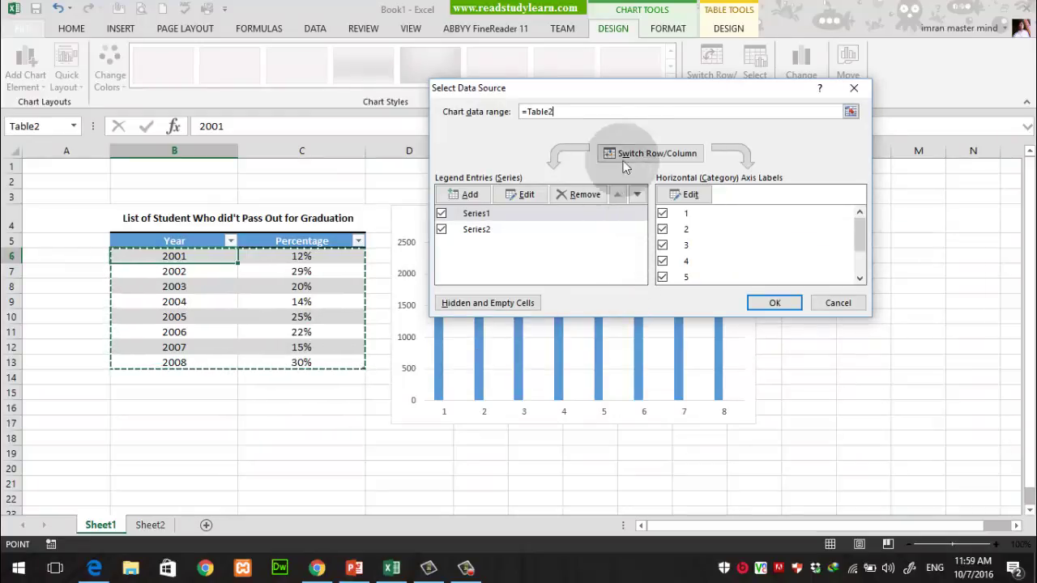
drag(622, 85, 651, 140)
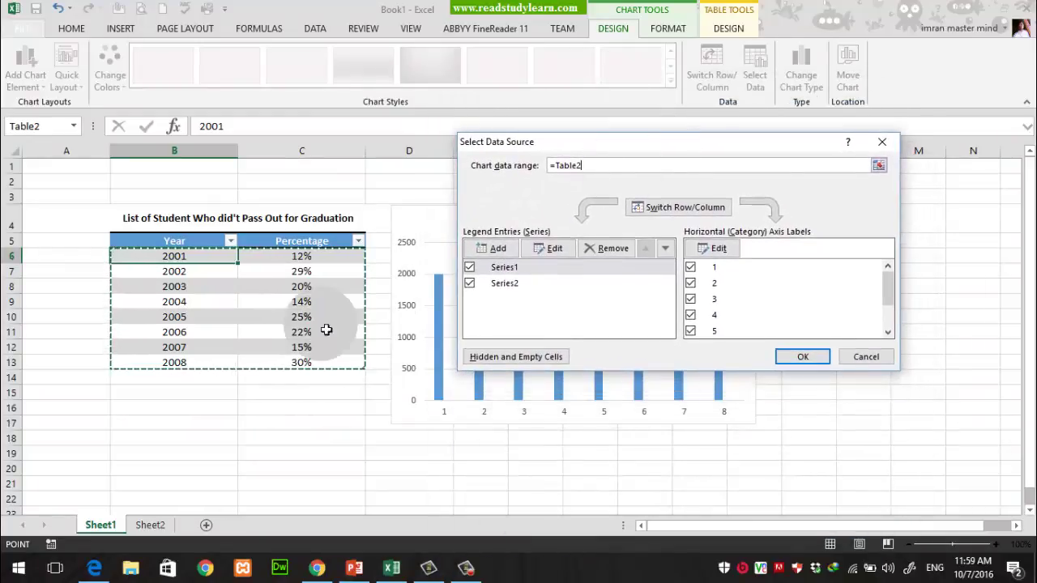
drag(187, 246, 308, 365)
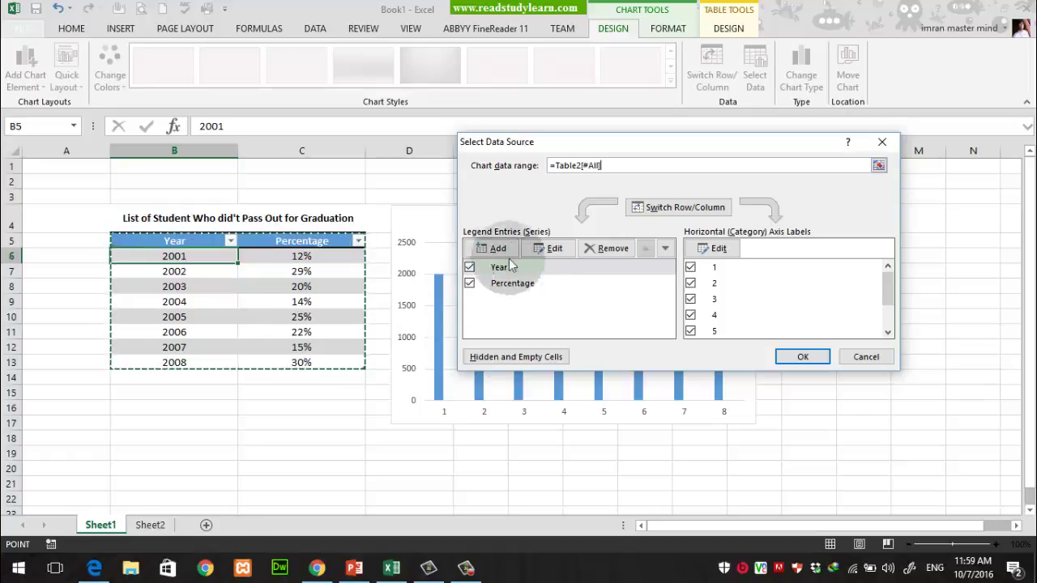
click(808, 348)
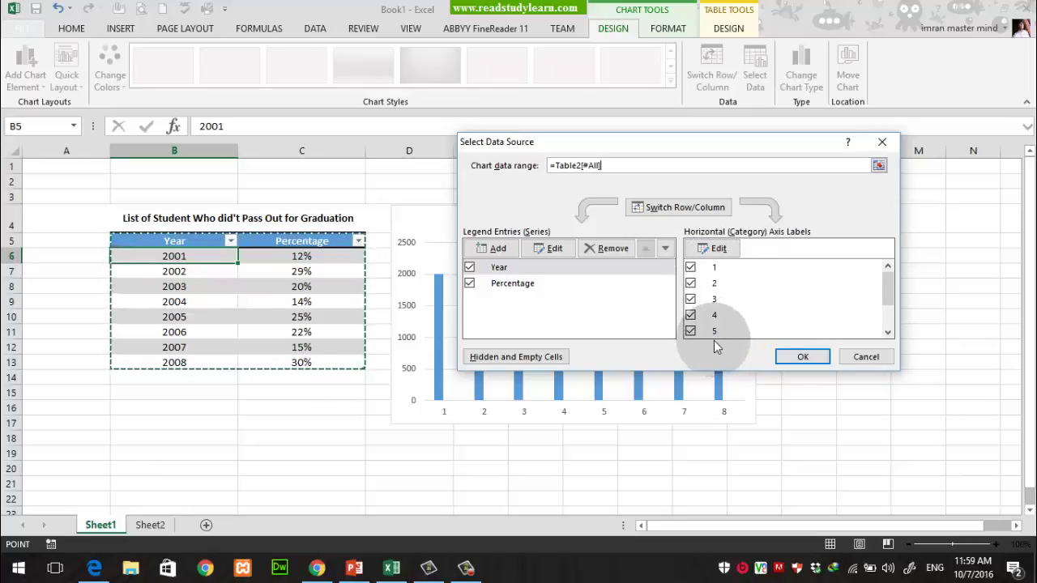
Set the chart data range to only the Year column with its header, B5:B13.
drag(174, 251, 186, 275)
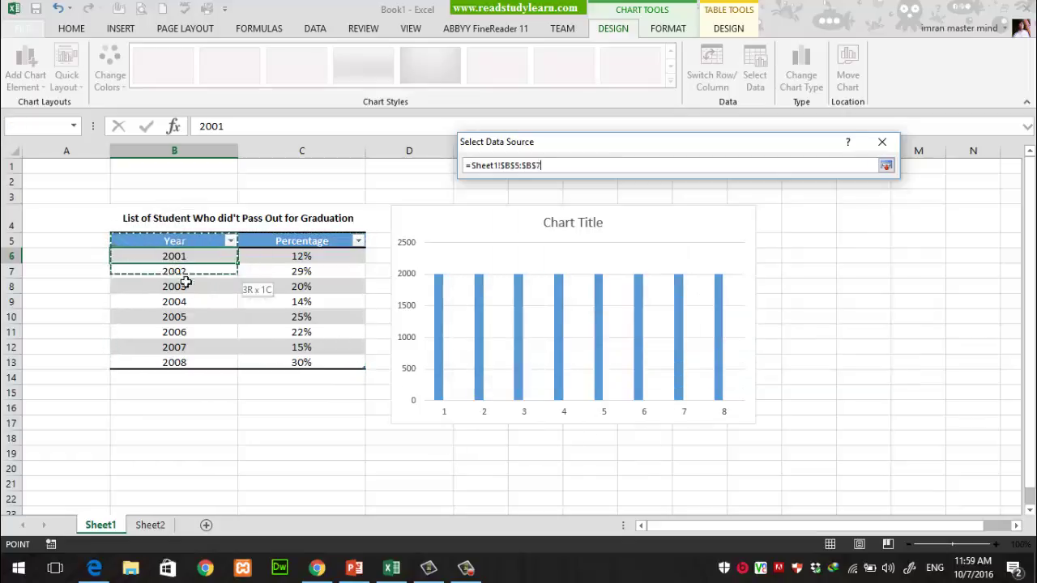
drag(180, 363, 175, 362)
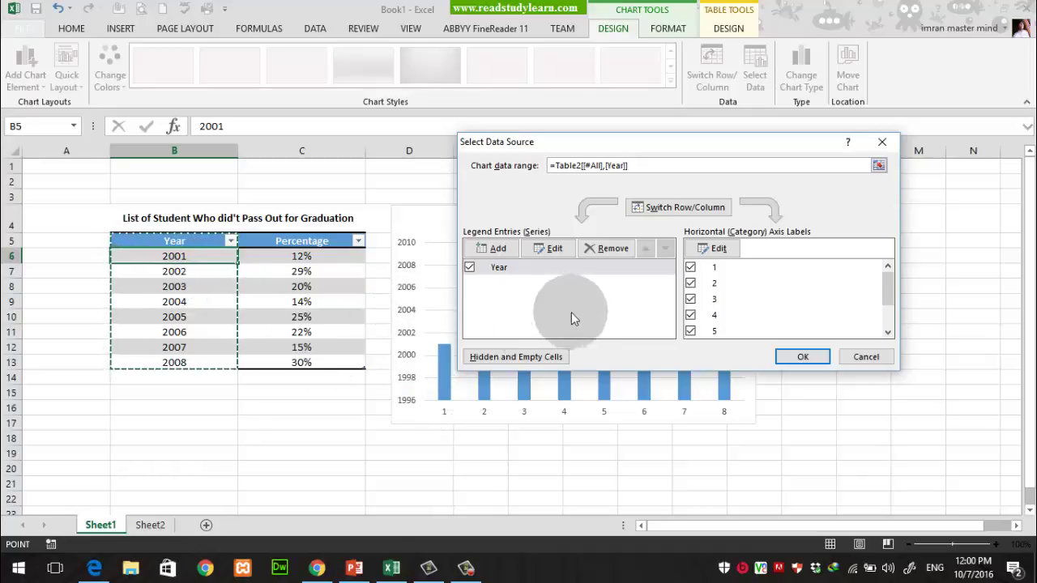
click(501, 271)
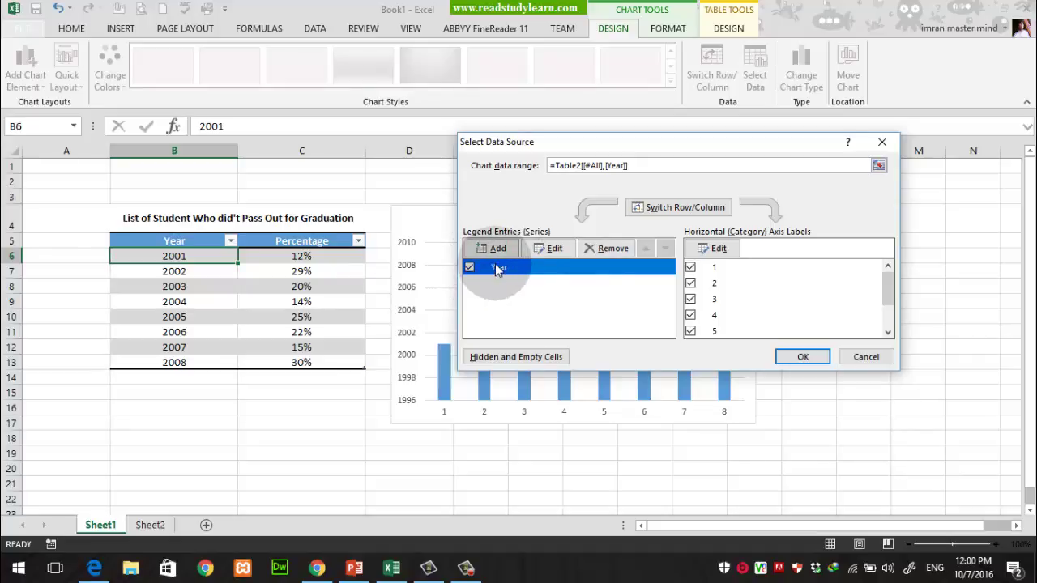
Replace the chart data range with only the Percentage column including its header, C5:C13.
click(661, 166)
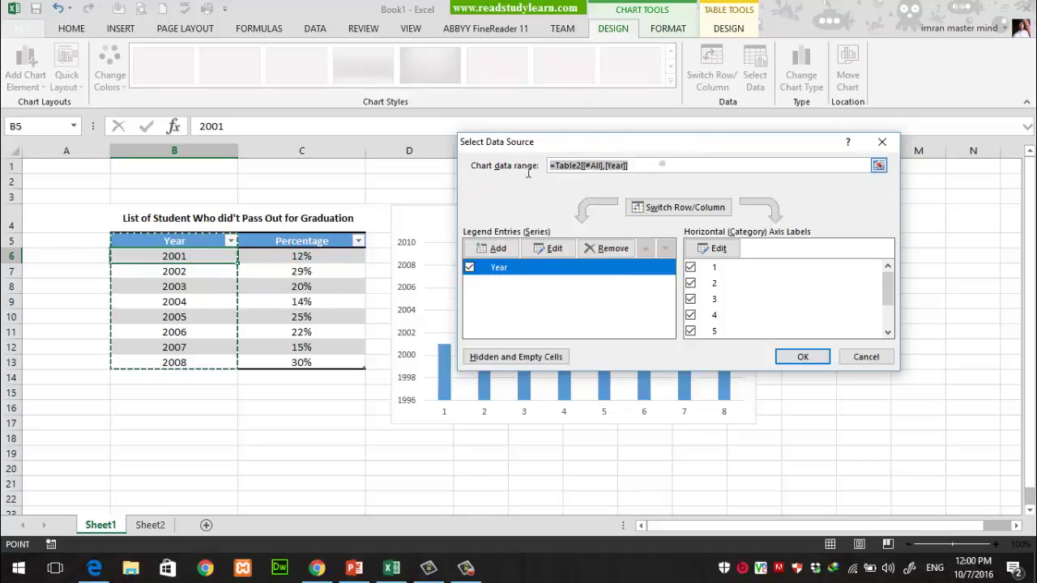
drag(334, 240, 305, 369)
click(478, 344)
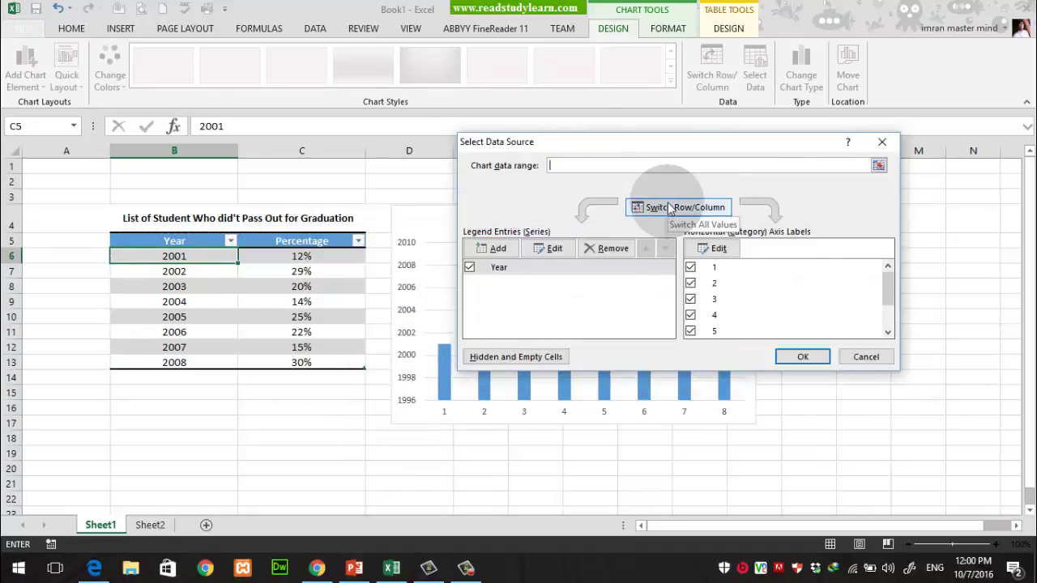
drag(326, 241, 324, 367)
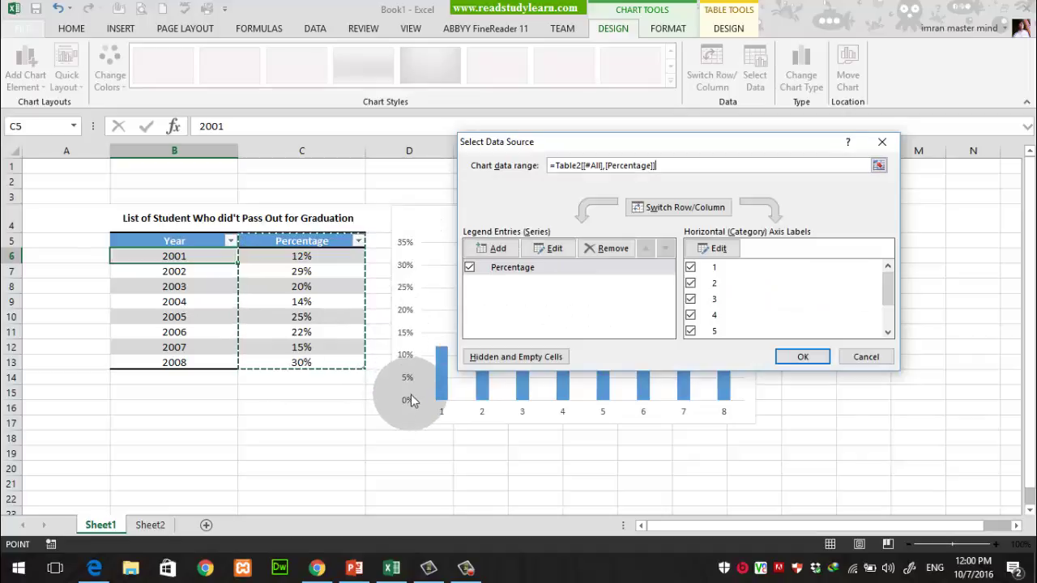
Set the chart's horizontal axis label range to the years 2001 to 2008 in B6:B13, leaving out the Year header.
drag(889, 290, 889, 307)
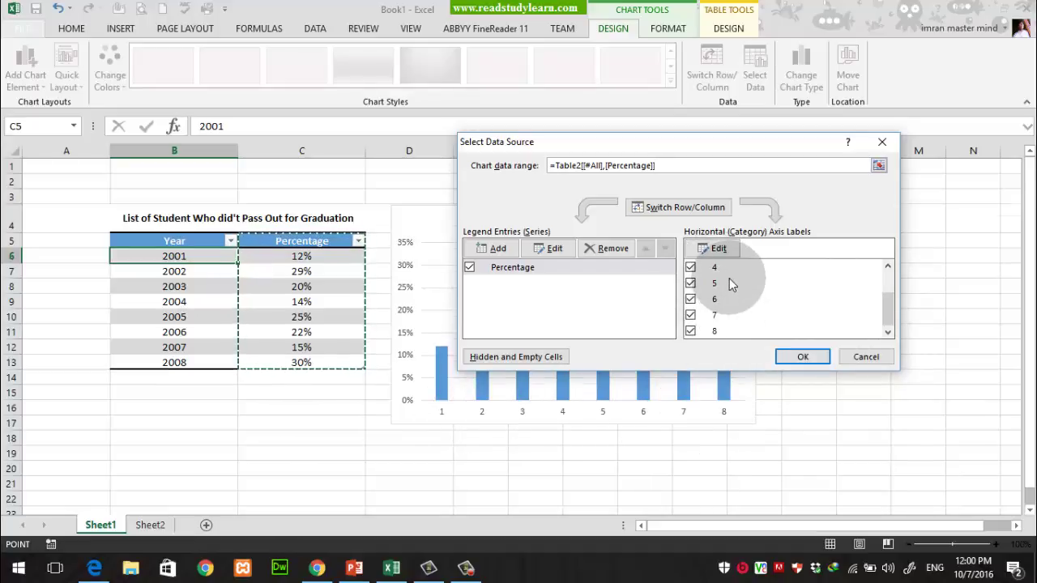
drag(891, 323, 894, 301)
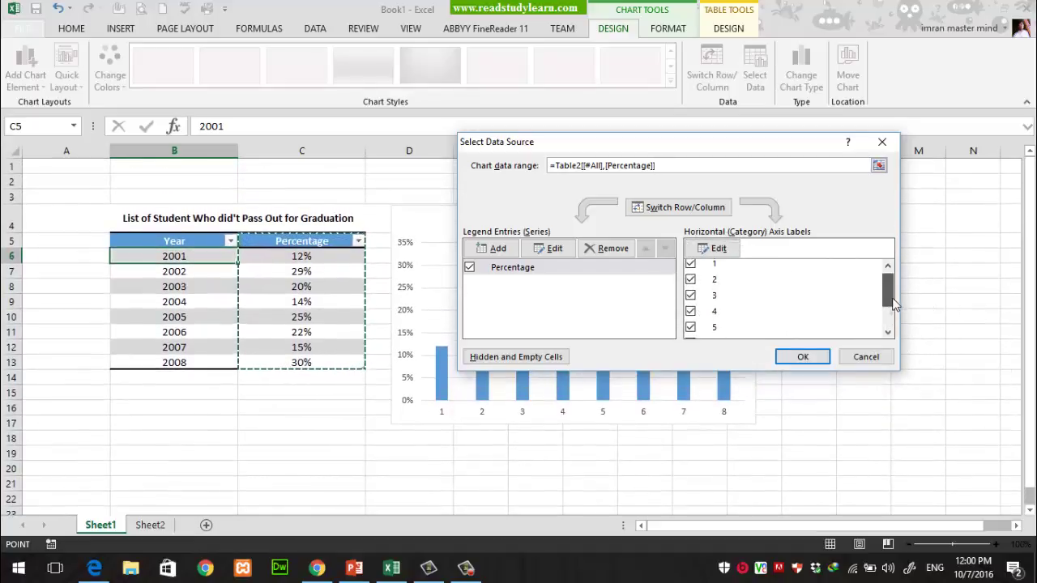
click(717, 249)
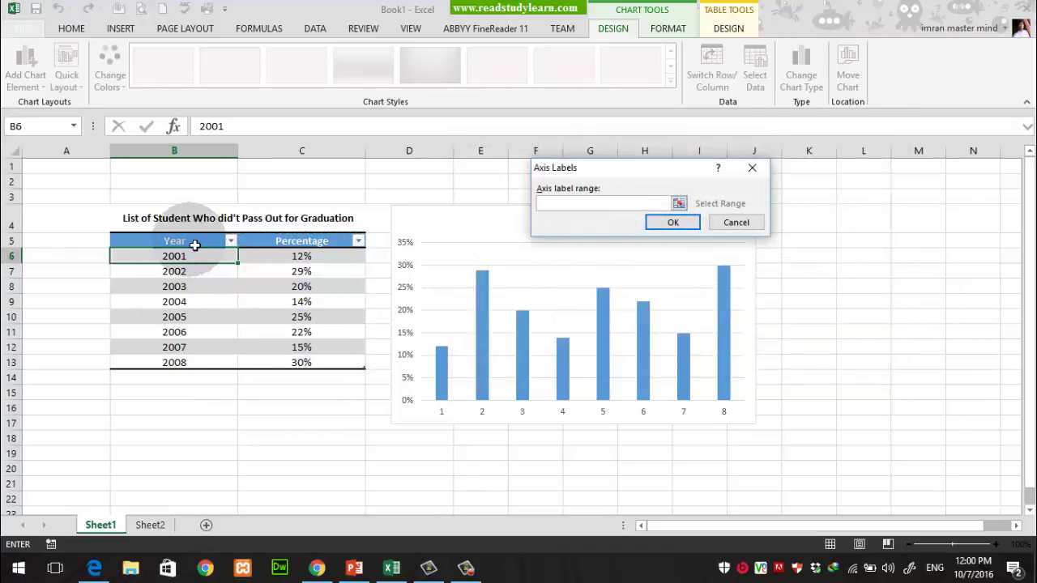
drag(195, 245, 192, 364)
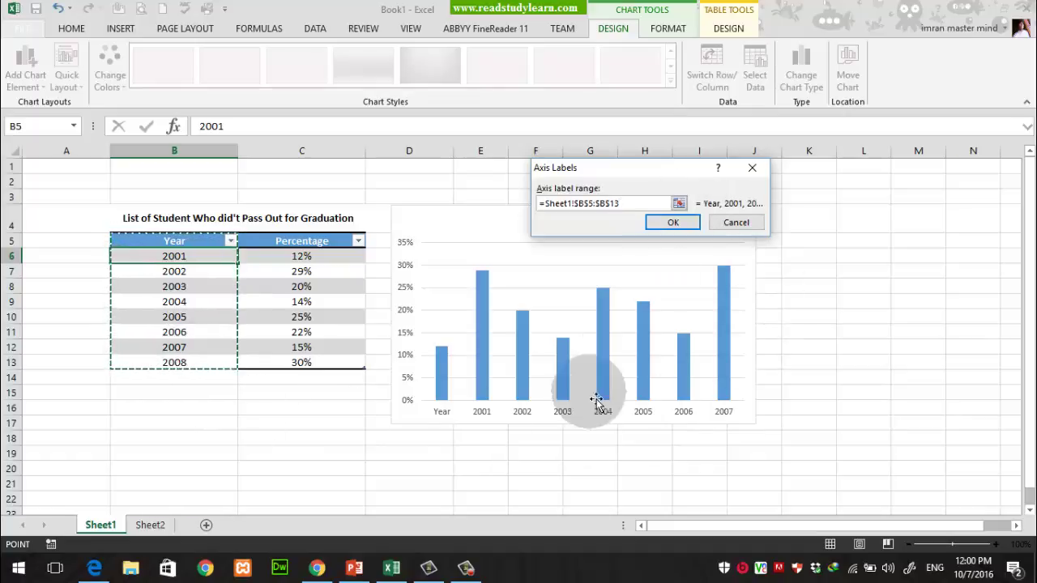
drag(213, 259, 213, 274)
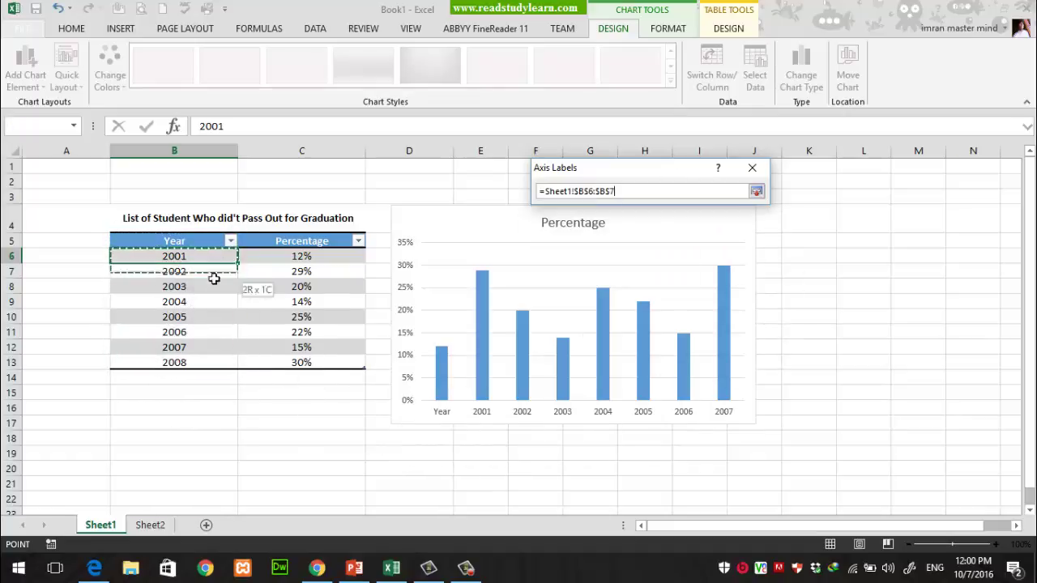
drag(213, 353, 210, 362)
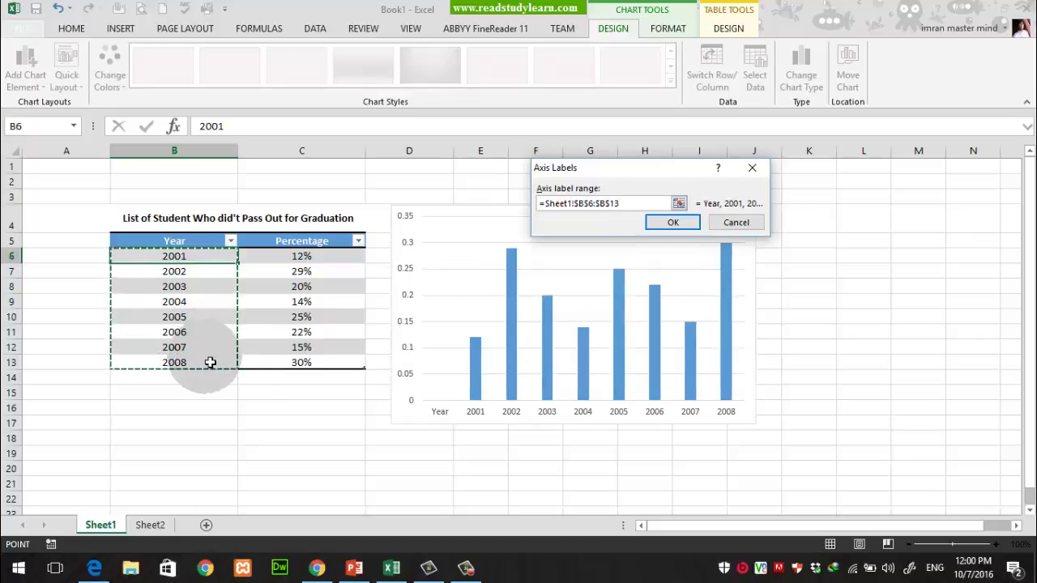
drag(639, 206, 515, 213)
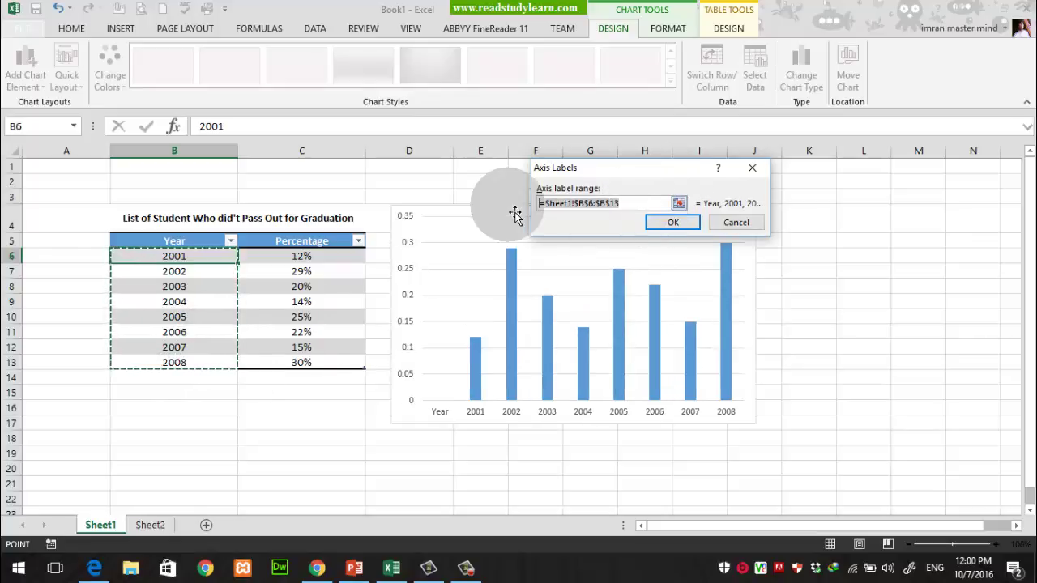
drag(200, 260, 197, 362)
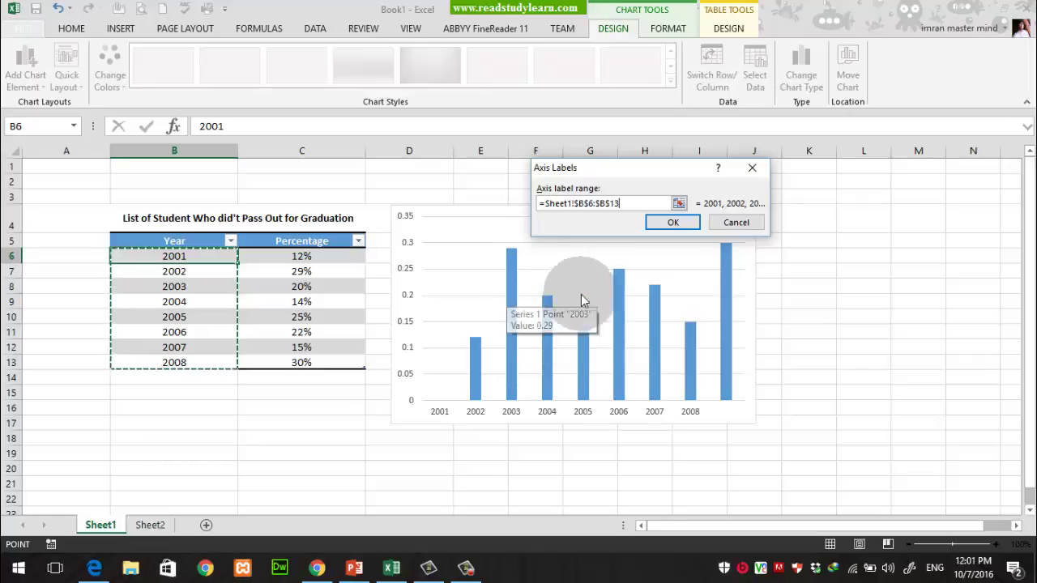
click(685, 225)
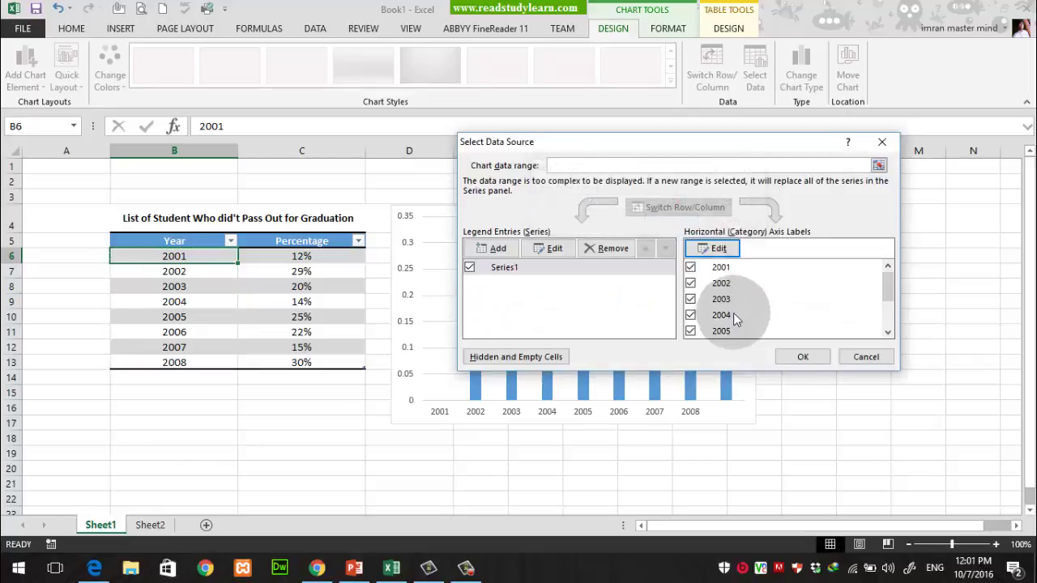
Exclude the blank category after 2008 from the chart's horizontal axis labels.
scroll(774, 295, down, 2)
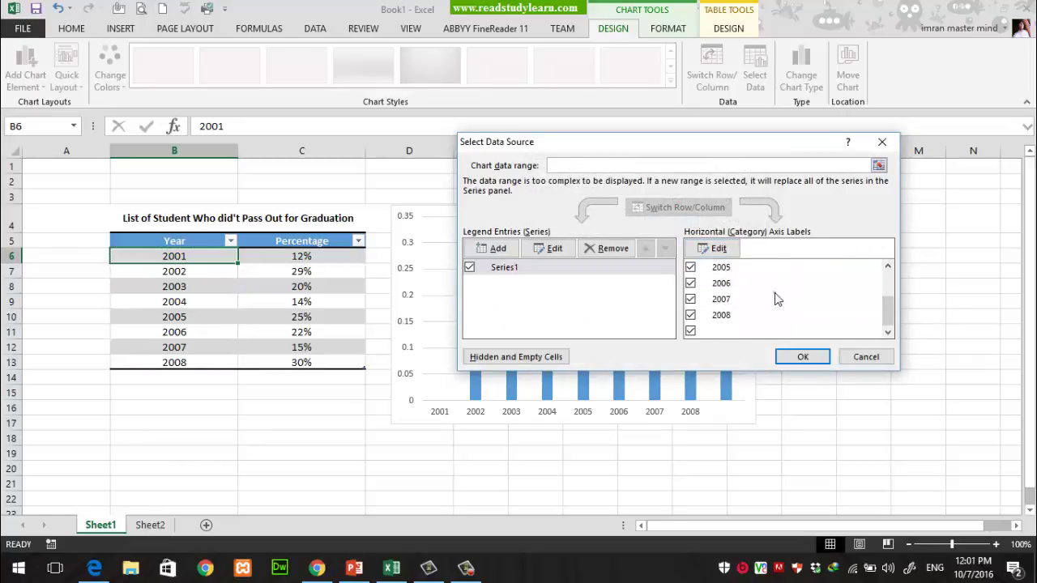
click(726, 332)
click(691, 331)
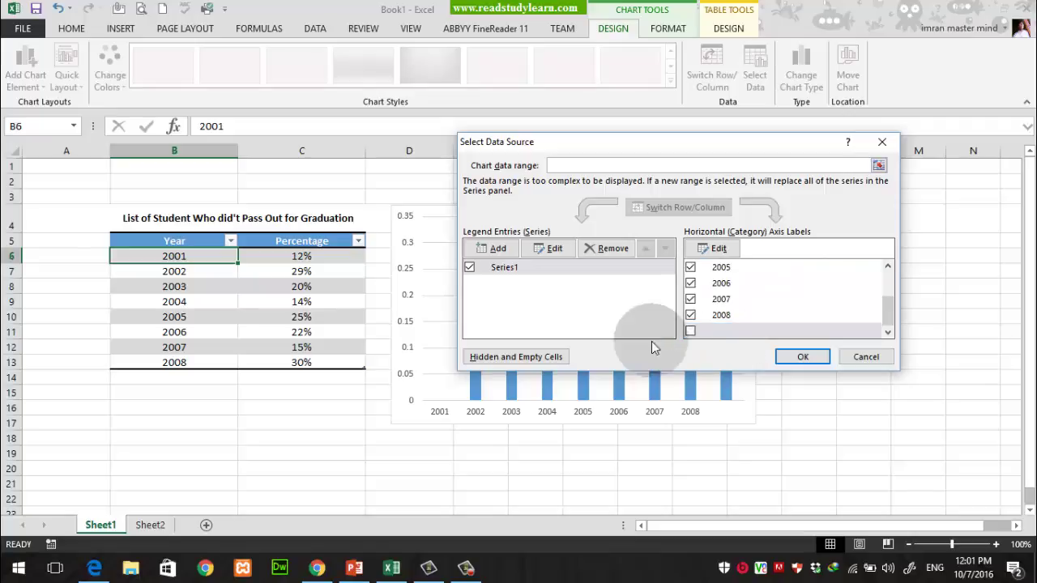
Set the Series1 values to the percentages in C6:C13, leaving out the Percentage header.
click(502, 269)
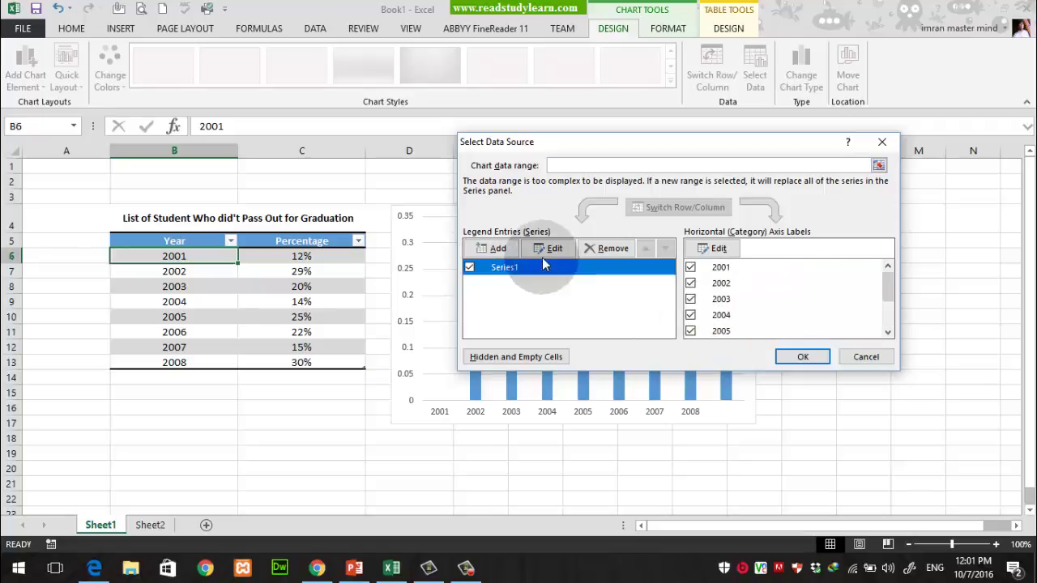
click(548, 248)
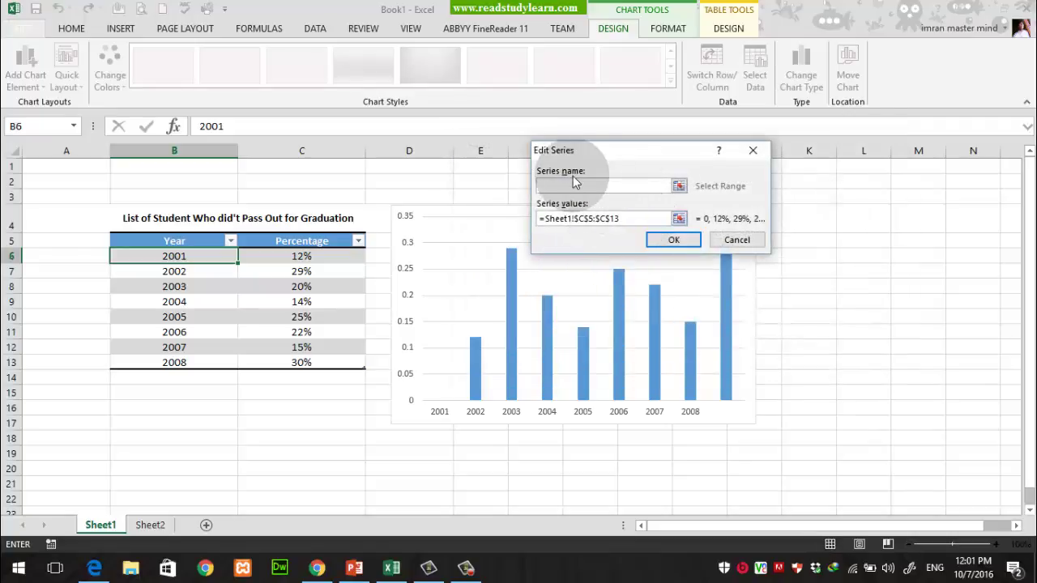
click(567, 219)
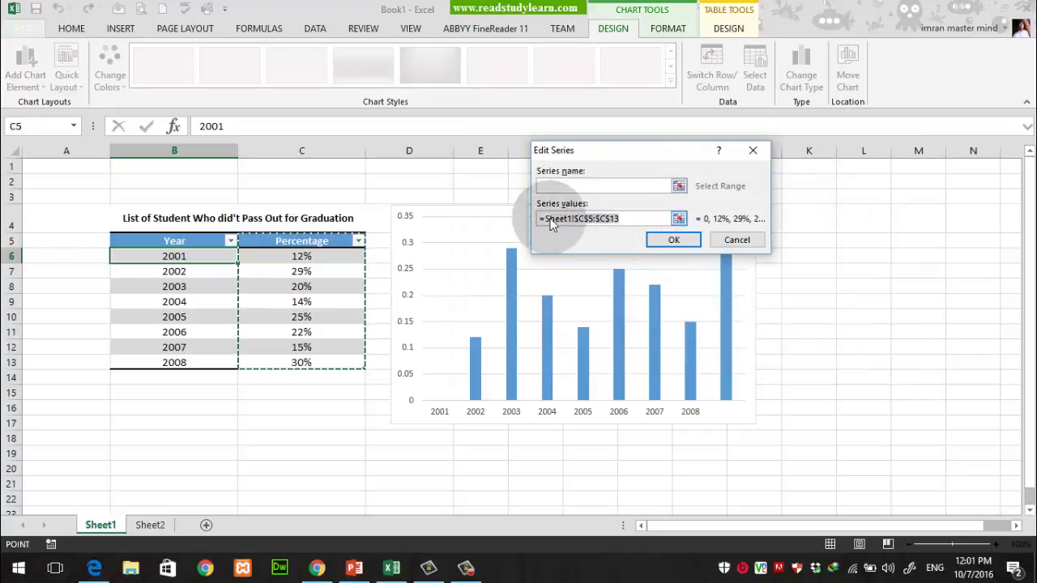
click(308, 267)
drag(309, 270, 300, 363)
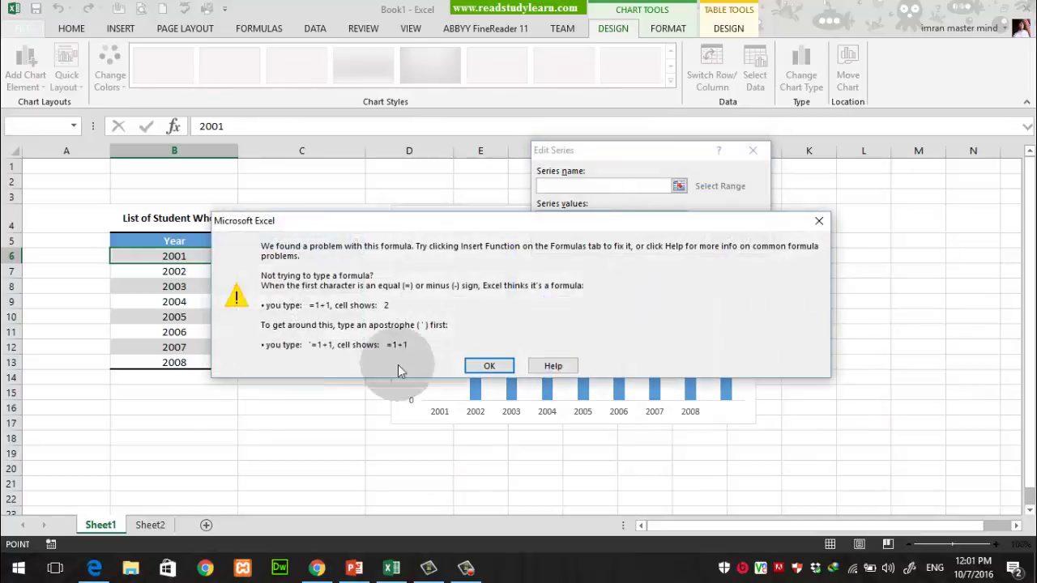
click(502, 369)
key(BackSpace)
drag(299, 257, 299, 362)
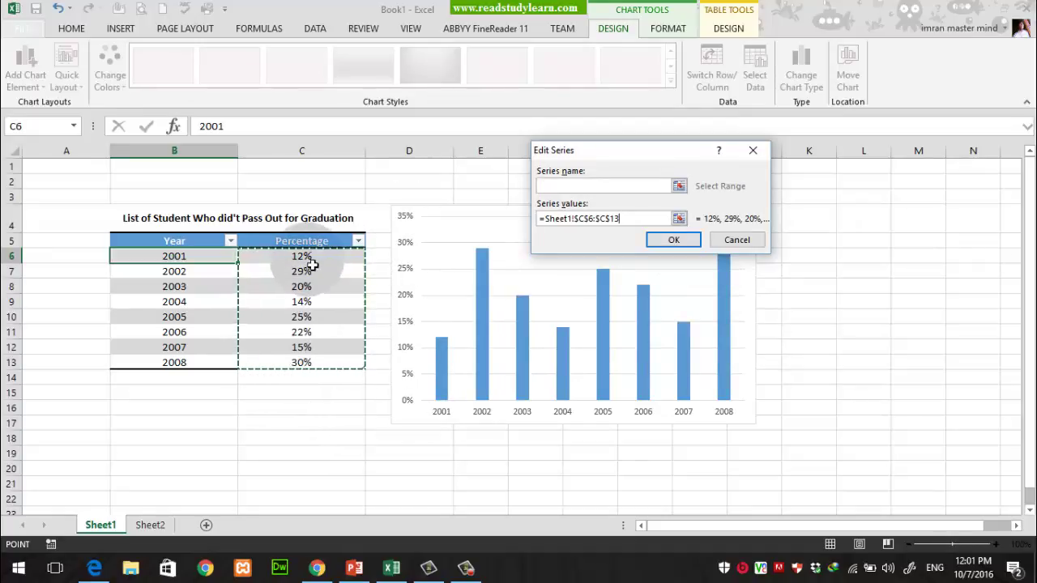
click(673, 240)
Discard all pending changes to the chart's data source.
click(502, 269)
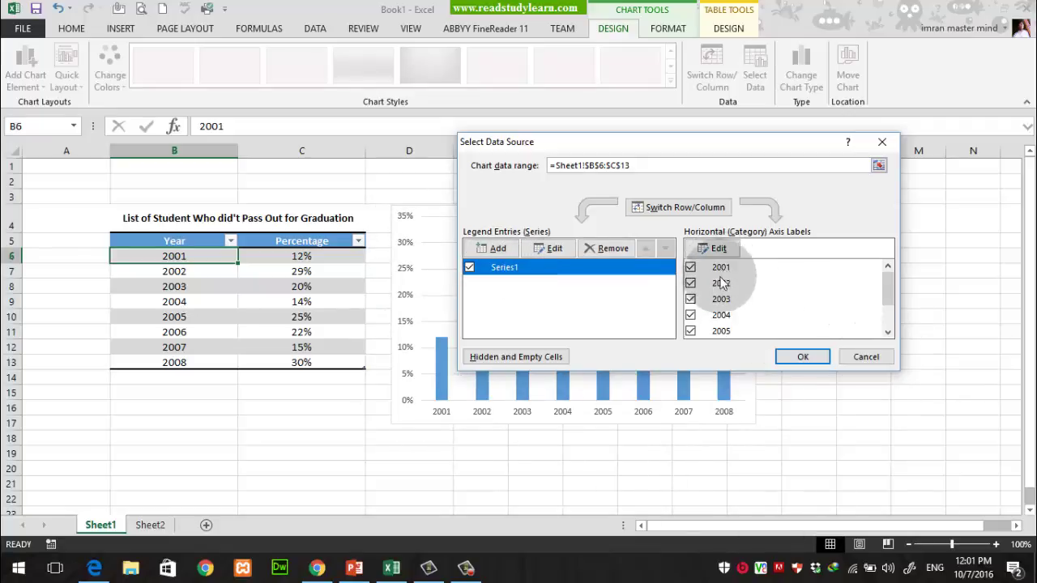
mouse_move(885, 284)
mouse_down()
mouse_move(888, 320)
mouse_move(874, 271)
mouse_up()
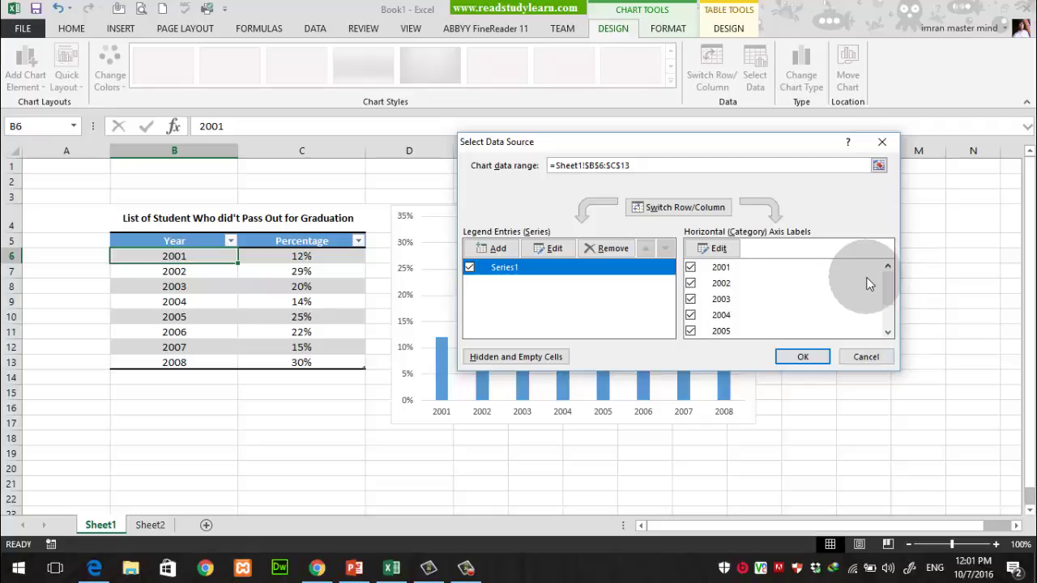
click(866, 356)
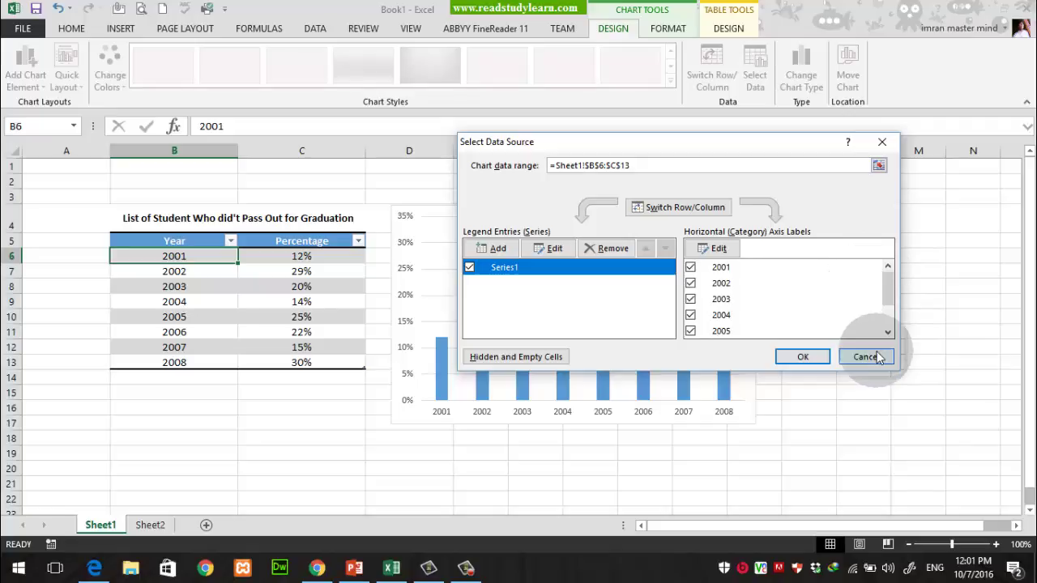
click(802, 375)
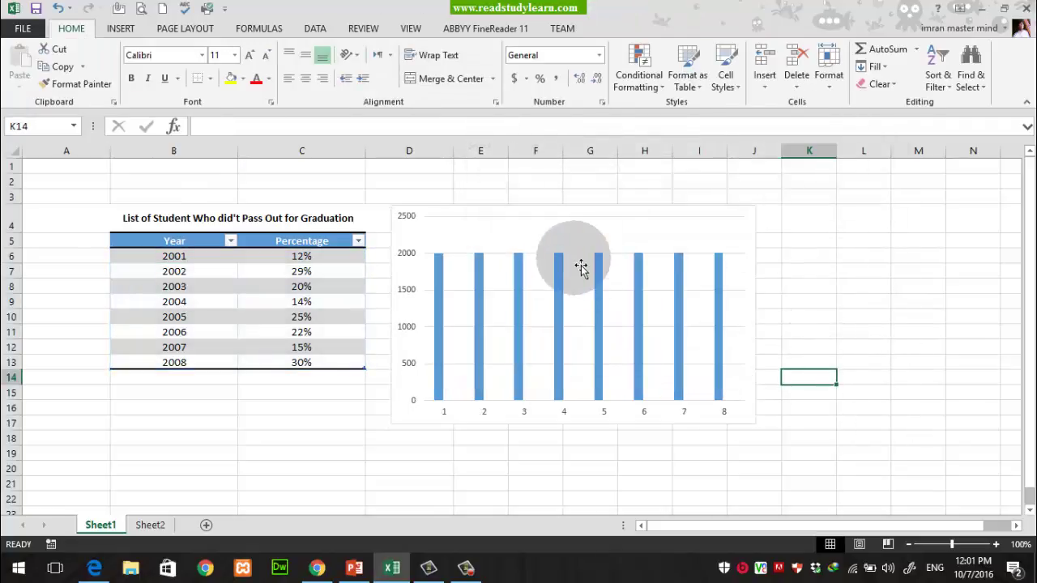
Set the chart data range to the whole Year and Percentage table including its headers, Table2[#All].
click(746, 232)
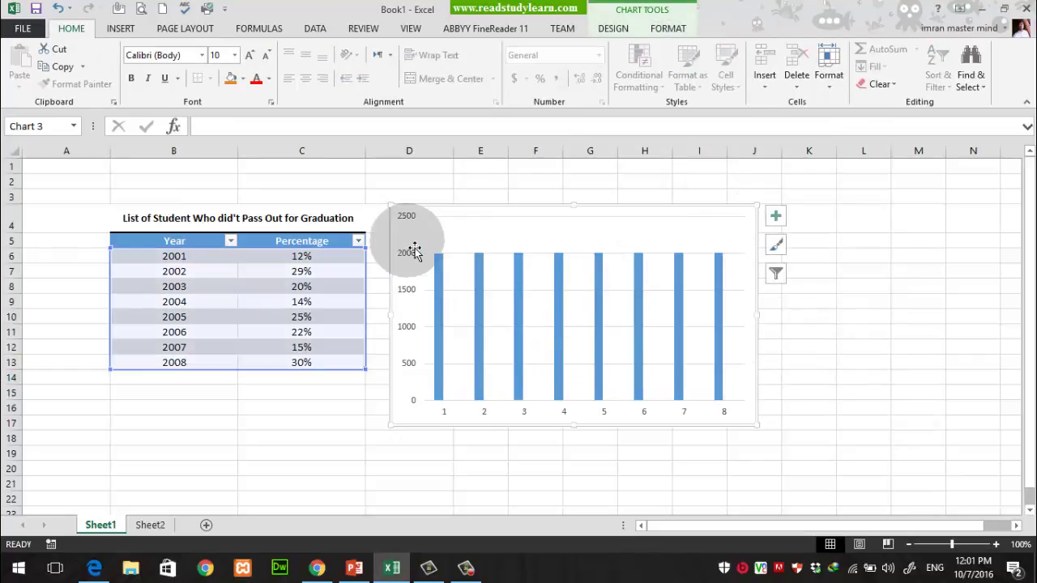
click(635, 33)
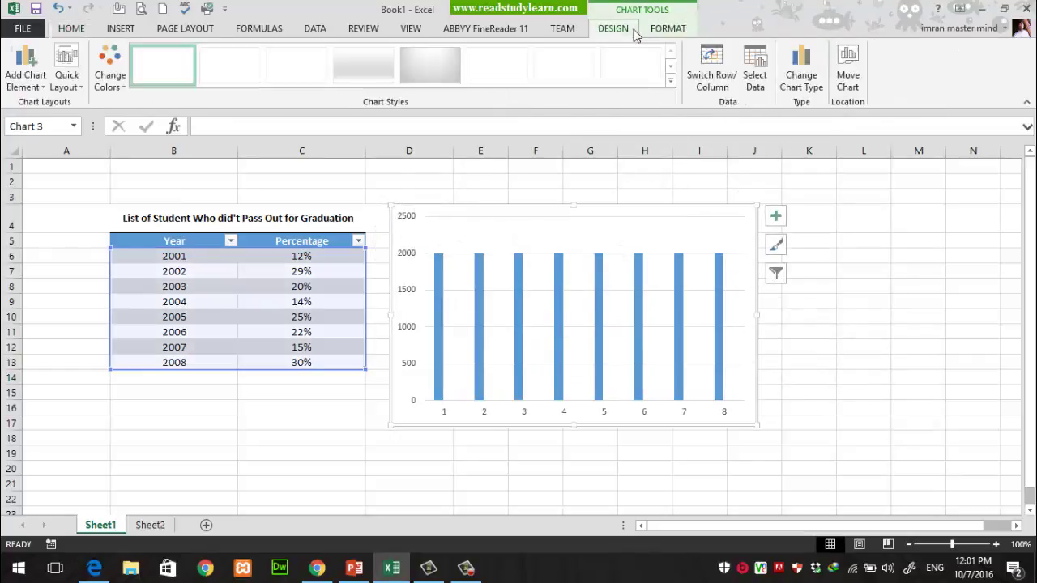
click(754, 77)
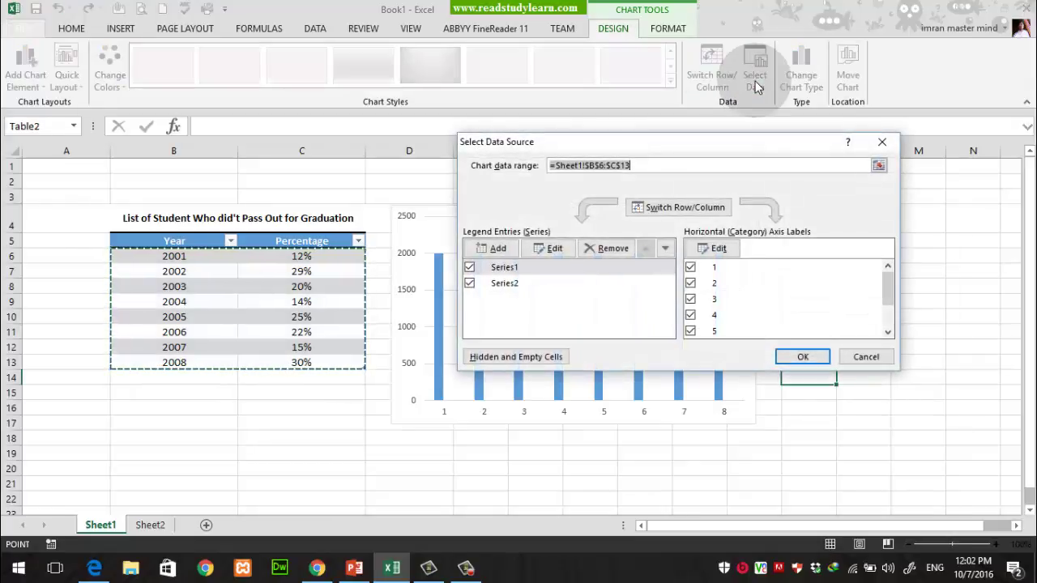
drag(657, 169, 542, 166)
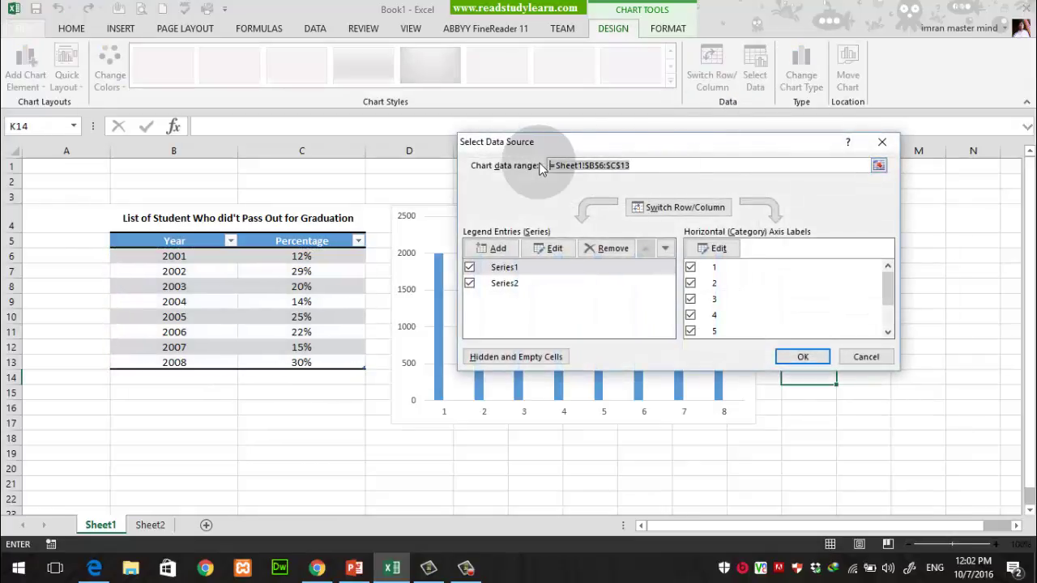
click(192, 248)
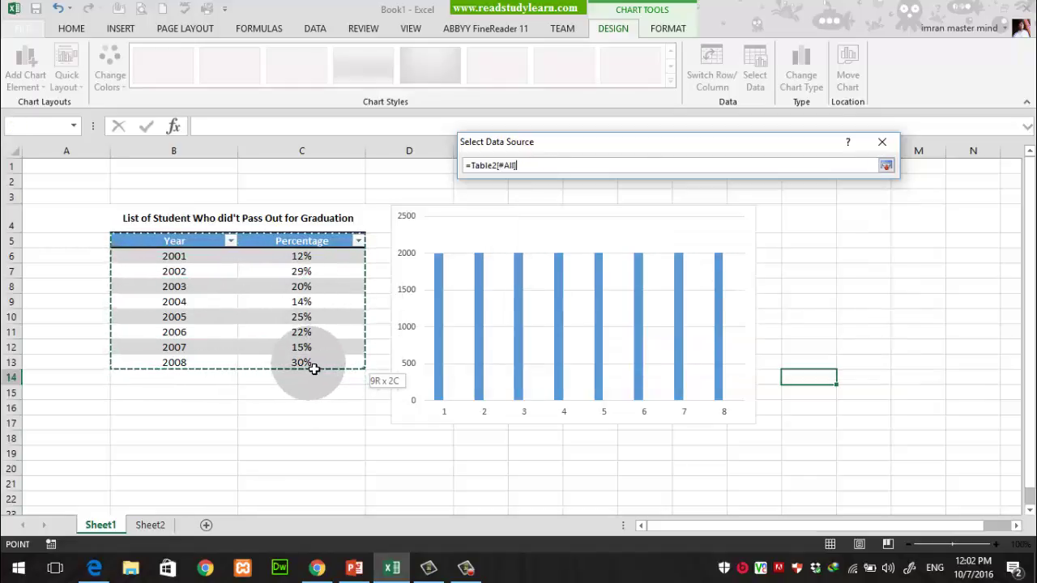
drag(314, 369, 314, 368)
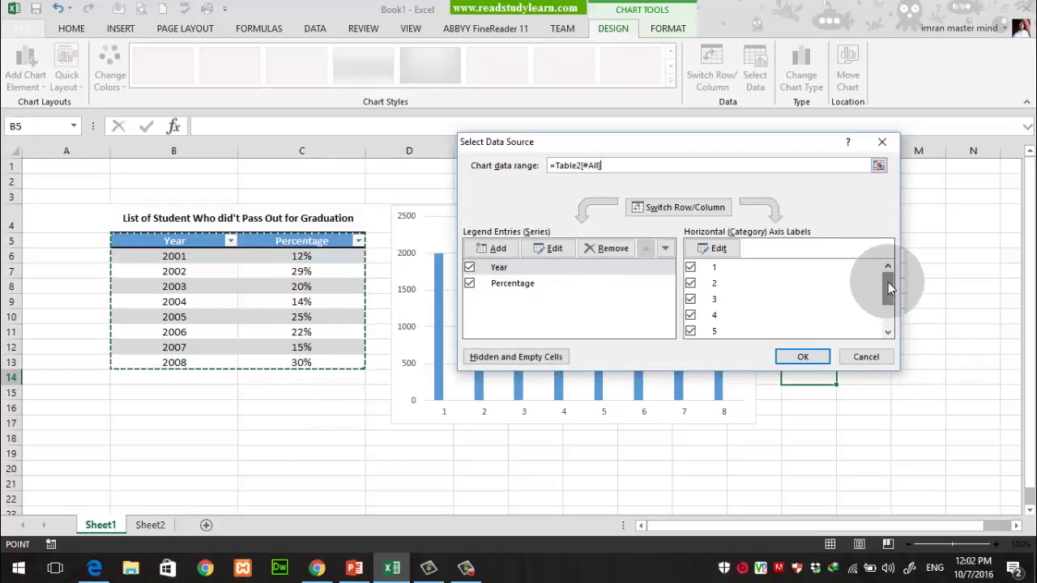
click(890, 320)
drag(889, 324, 888, 261)
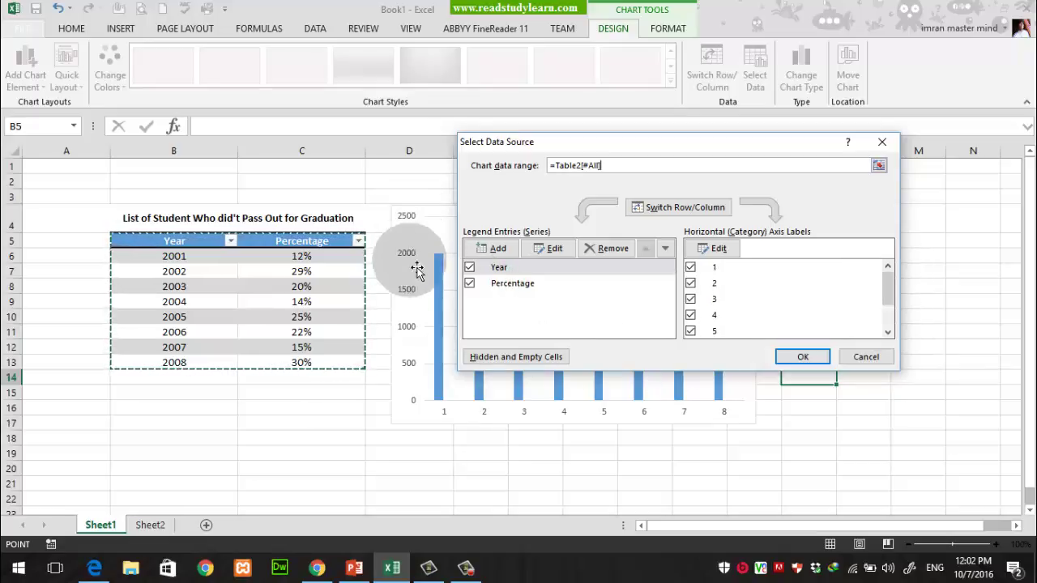
Hide the Year series and set the horizontal axis labels to the years in B6:B13, then apply the data source.
click(470, 268)
click(747, 264)
click(713, 248)
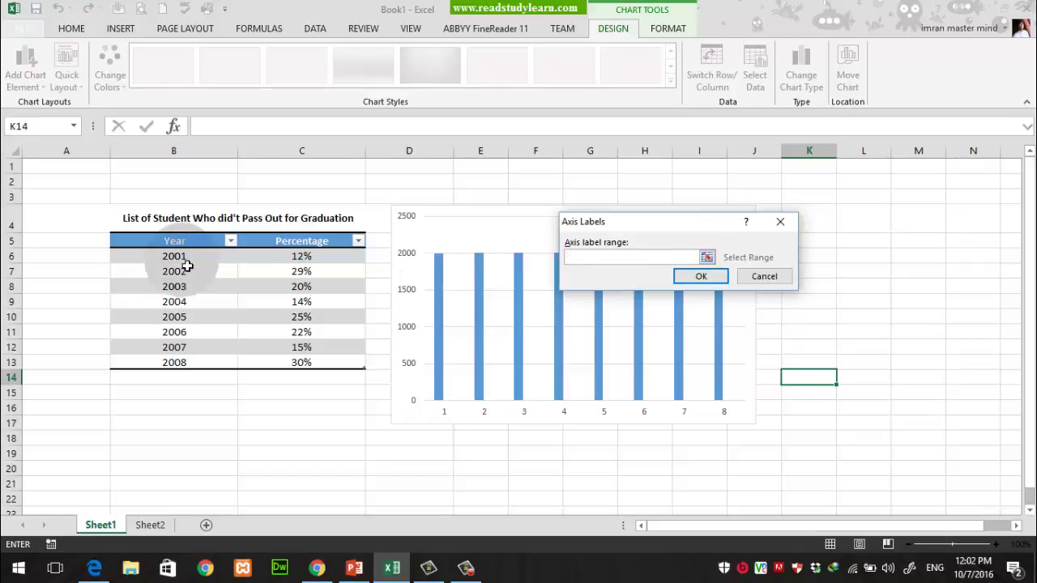
drag(203, 262, 205, 366)
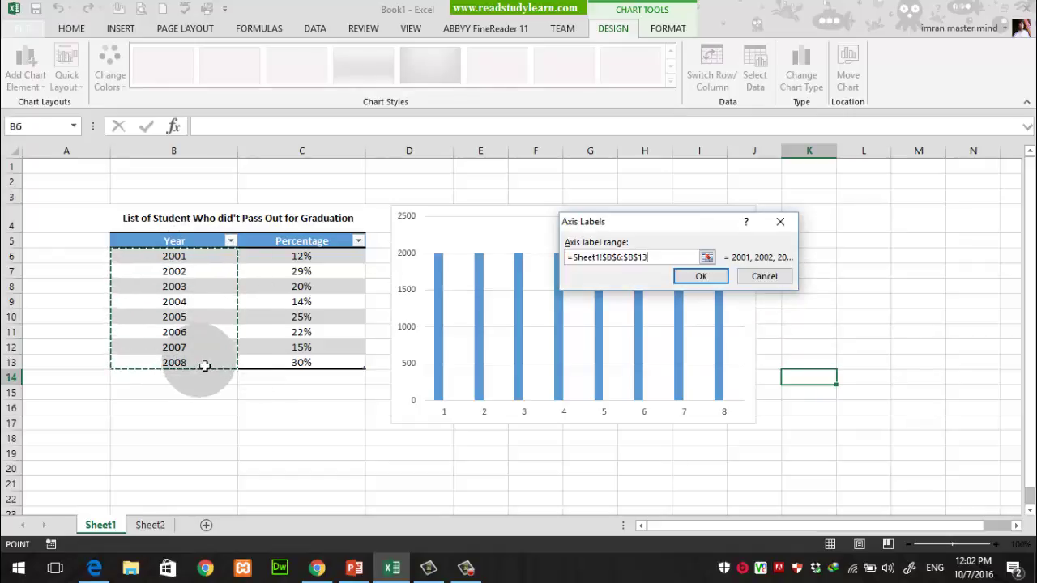
click(700, 276)
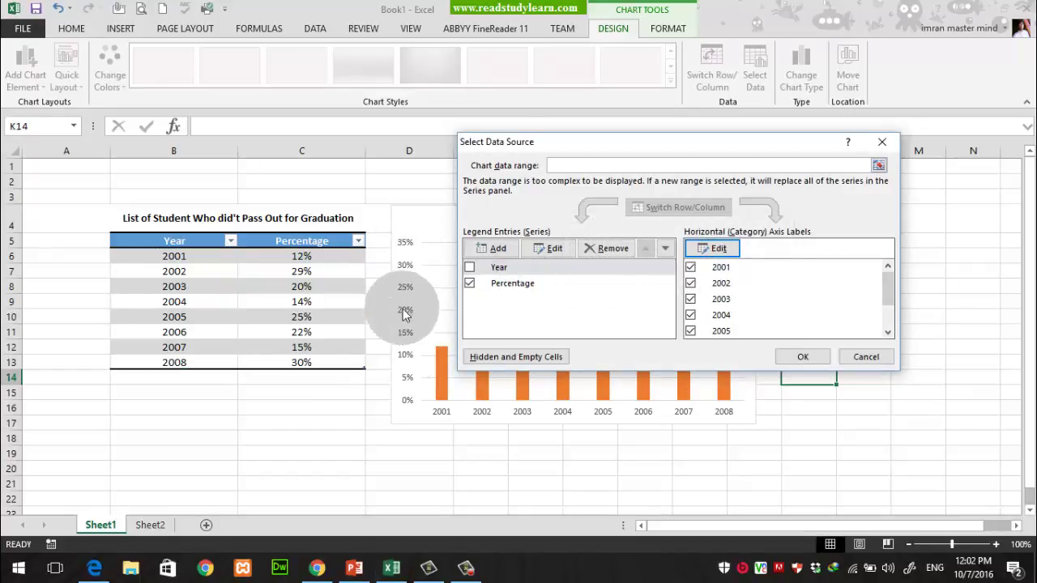
drag(888, 294, 894, 257)
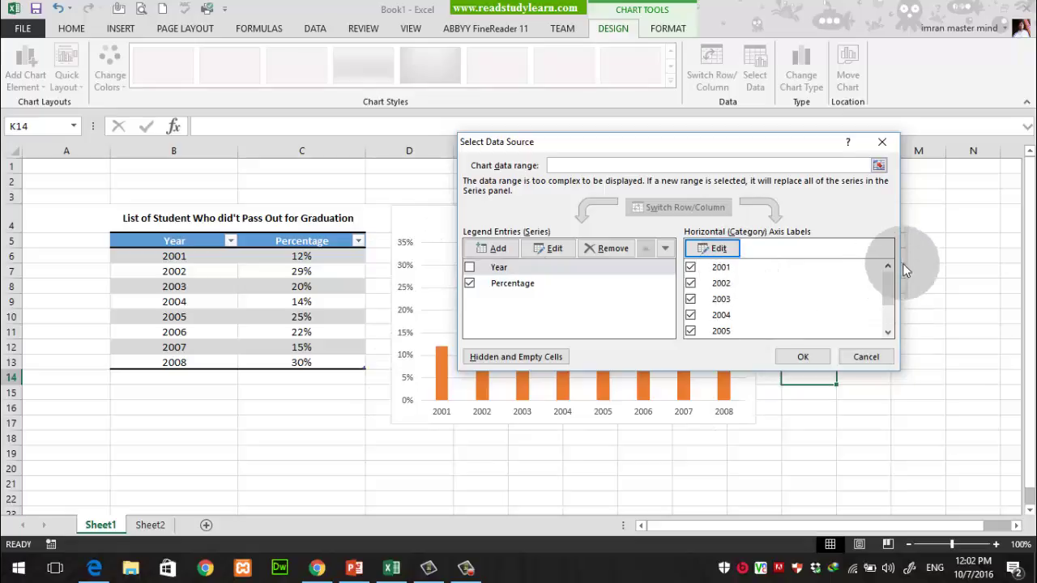
drag(722, 141, 659, 161)
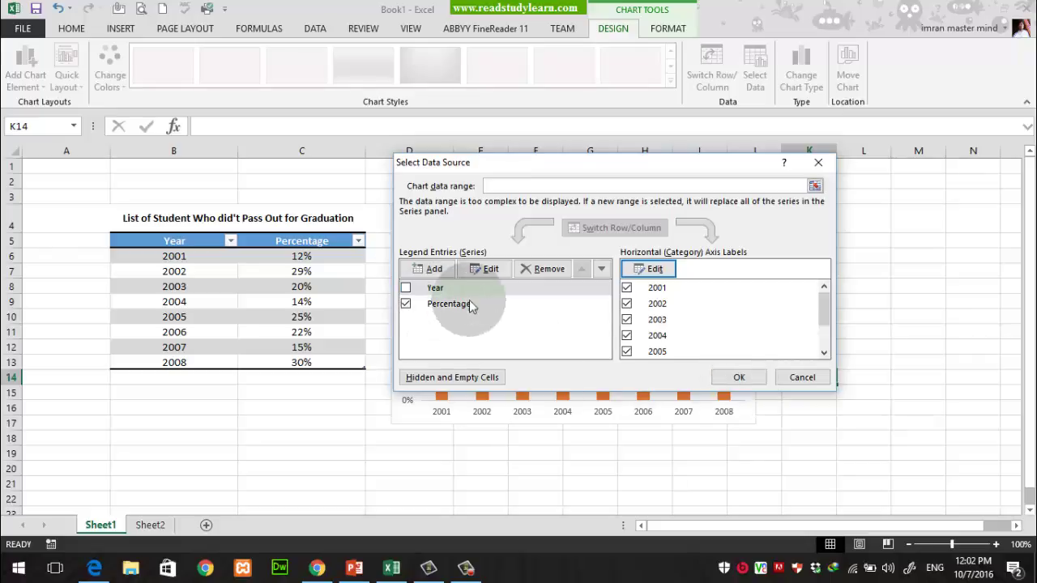
click(749, 378)
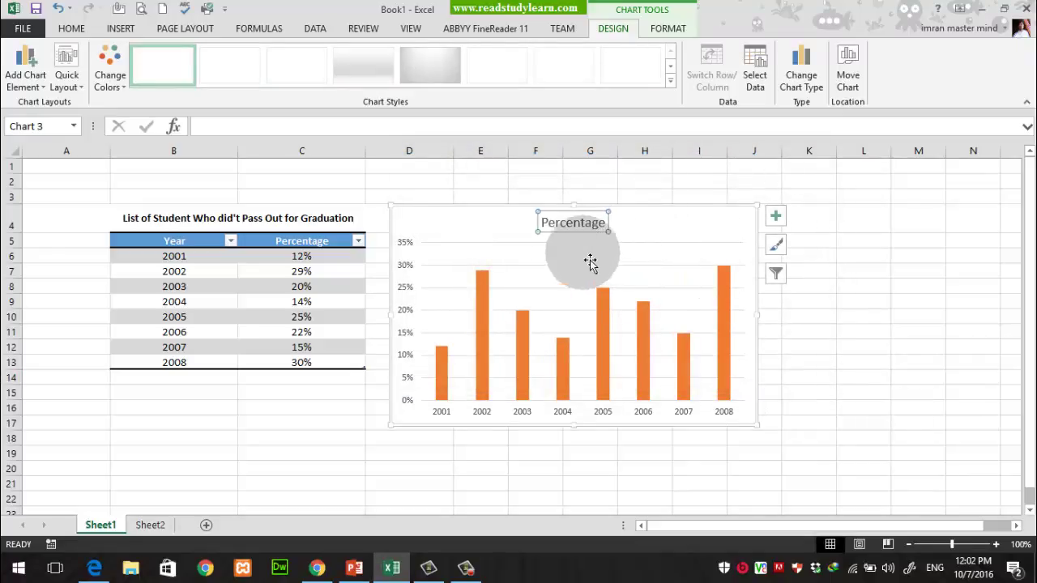
right_click(600, 217)
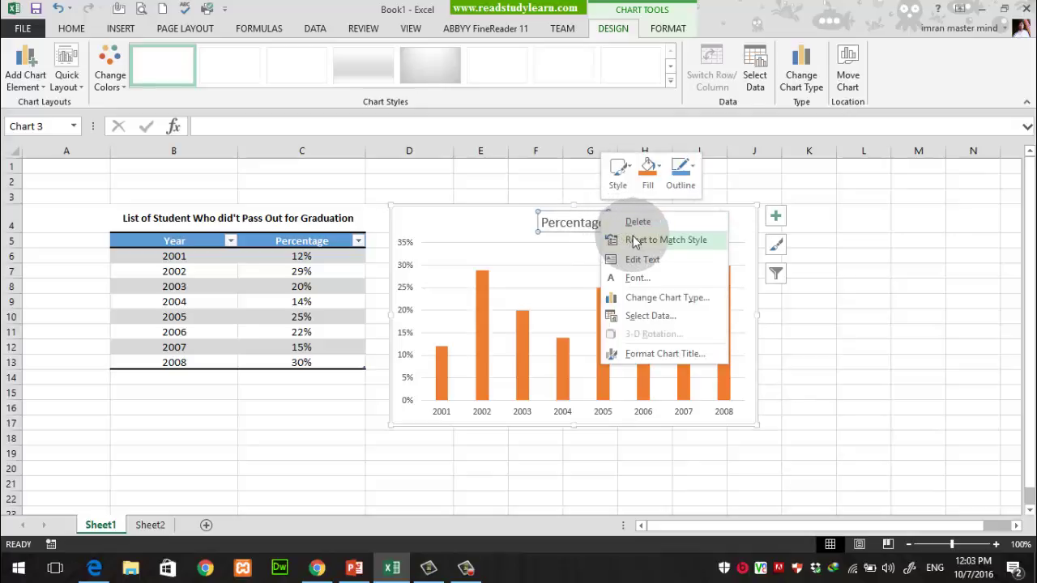
click(490, 216)
click(582, 232)
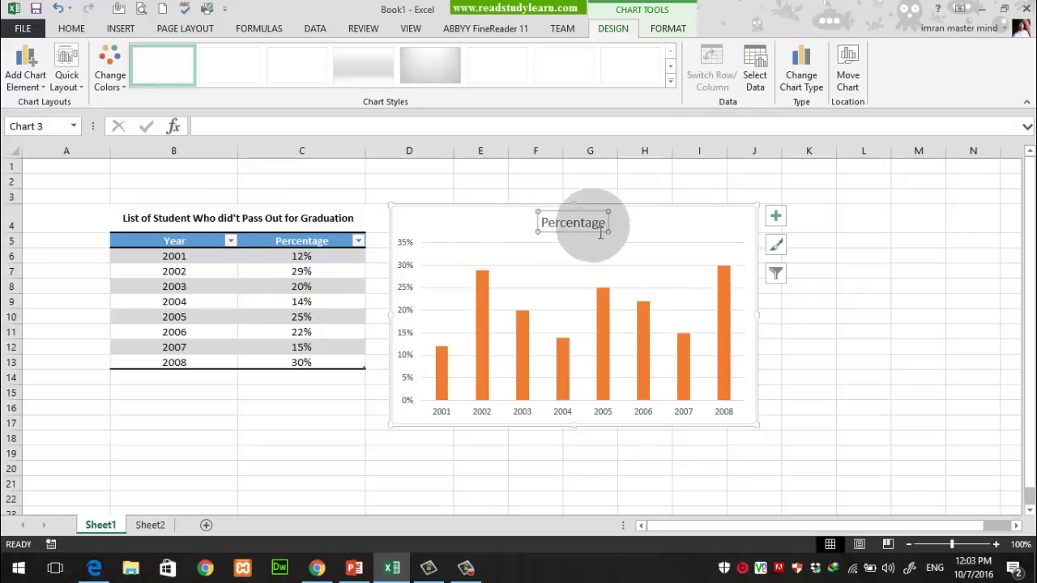
right_click(596, 233)
click(664, 347)
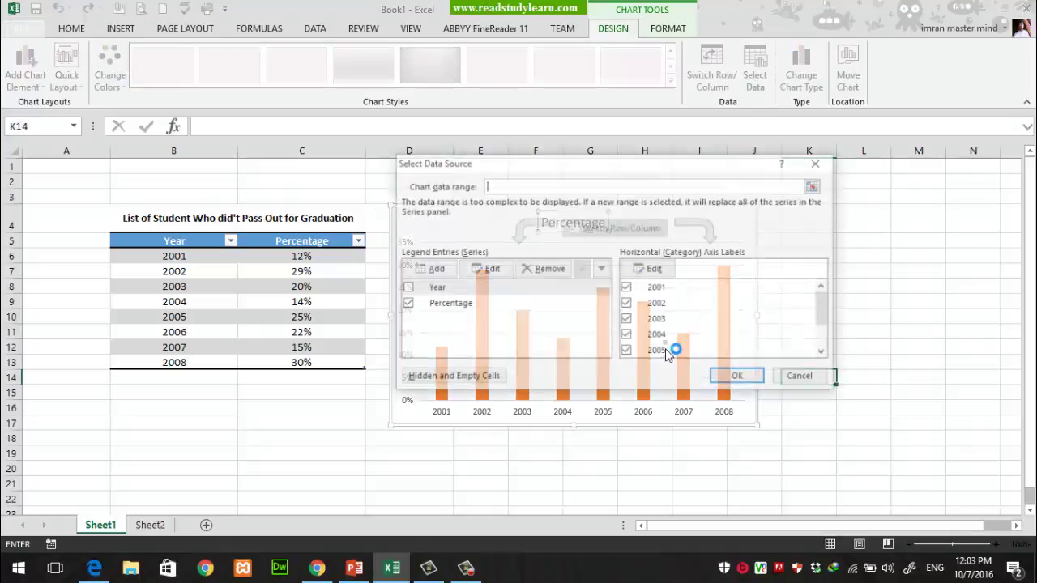
click(501, 186)
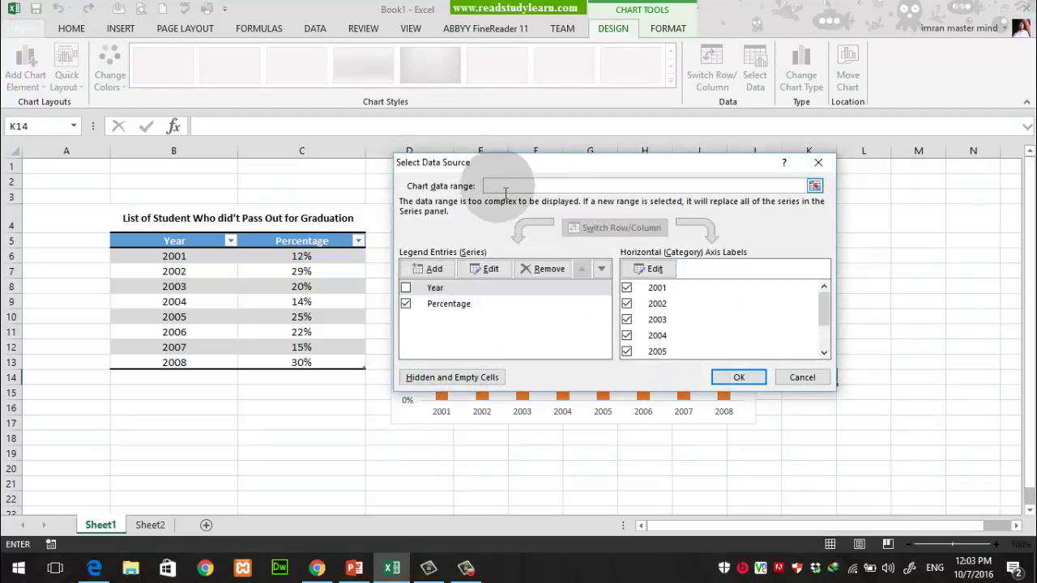
click(489, 269)
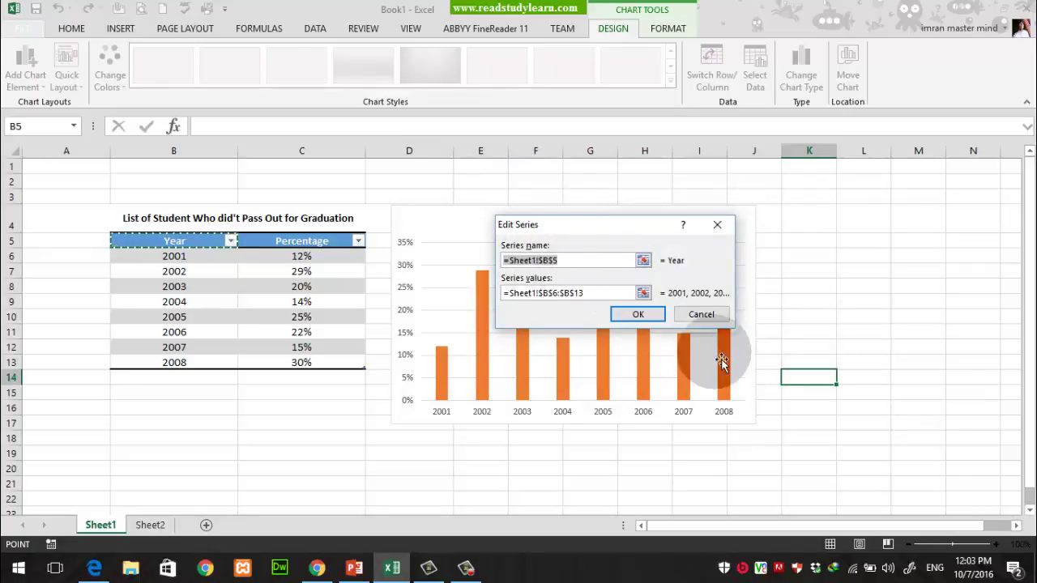
click(703, 314)
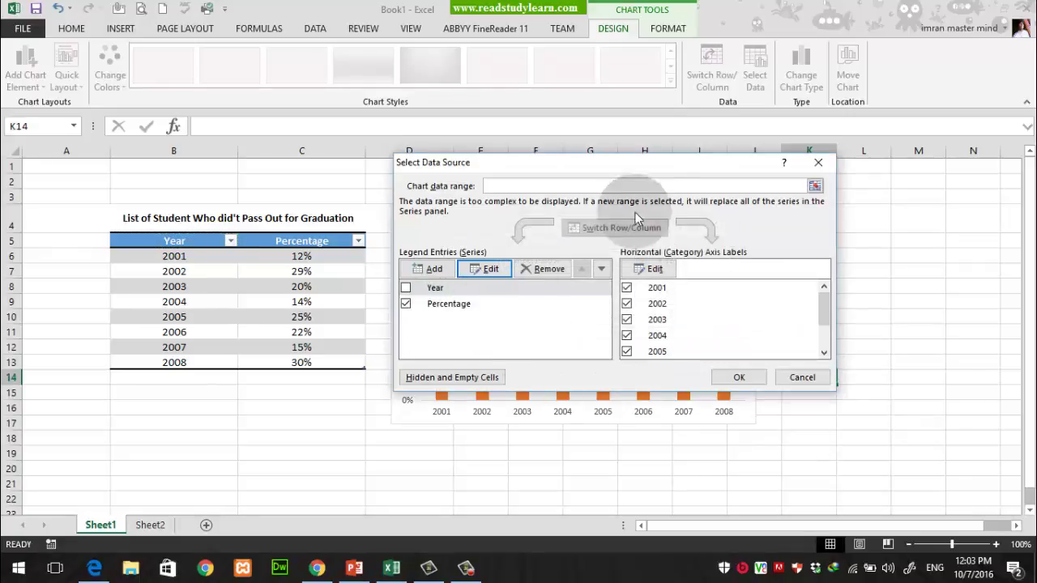
click(819, 162)
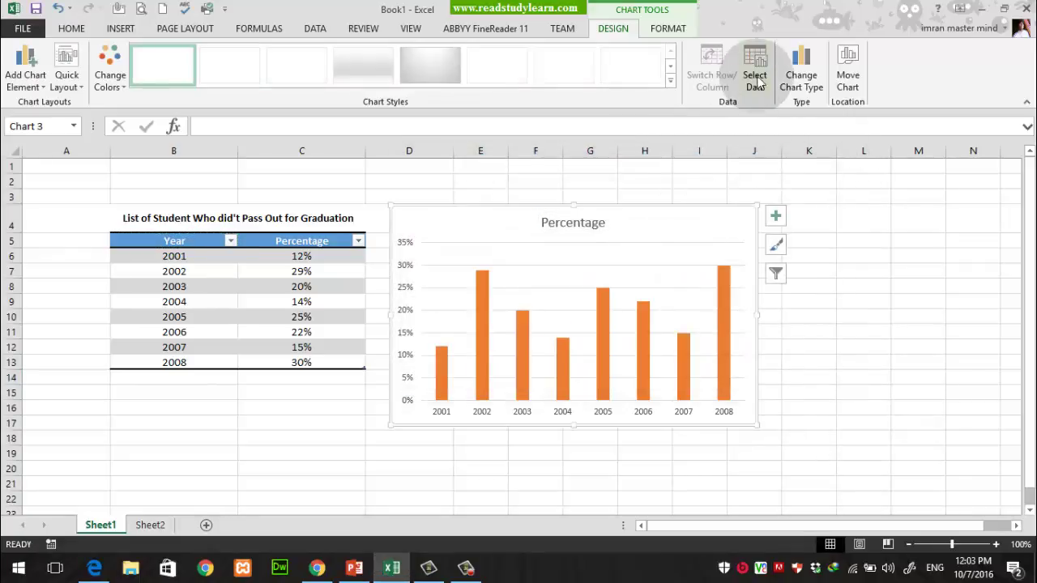
Link the hidden Year series' name to the table title cell A4, "List of Student Who did't Pass Out for Graduation".
click(755, 81)
click(489, 268)
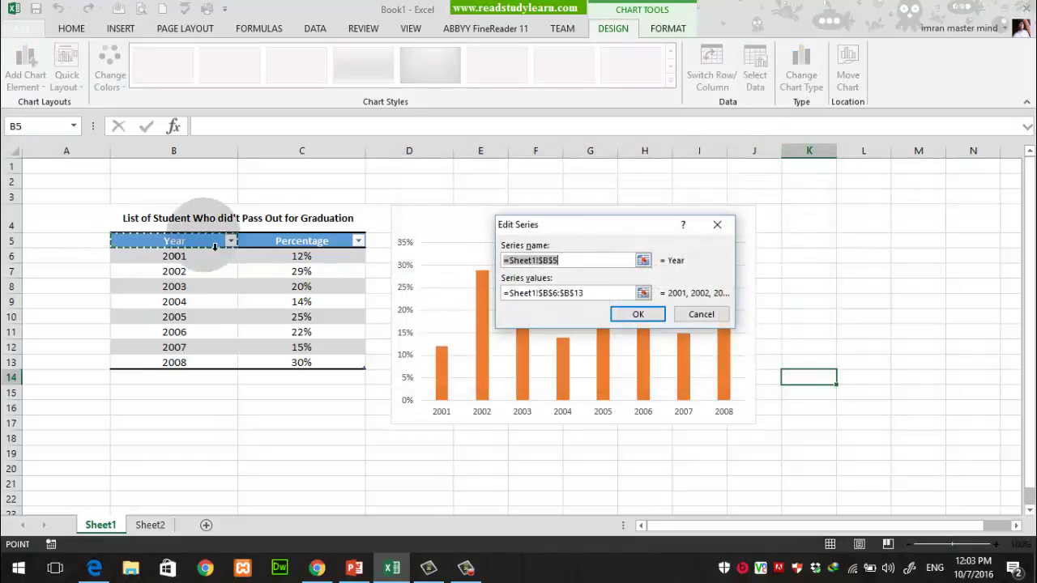
click(166, 242)
drag(587, 228, 605, 300)
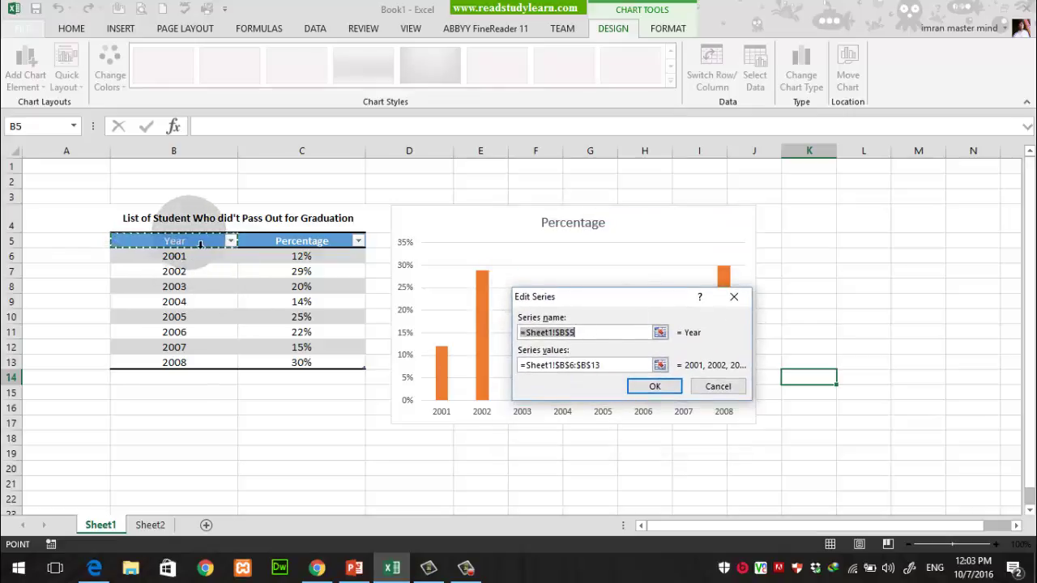
click(178, 221)
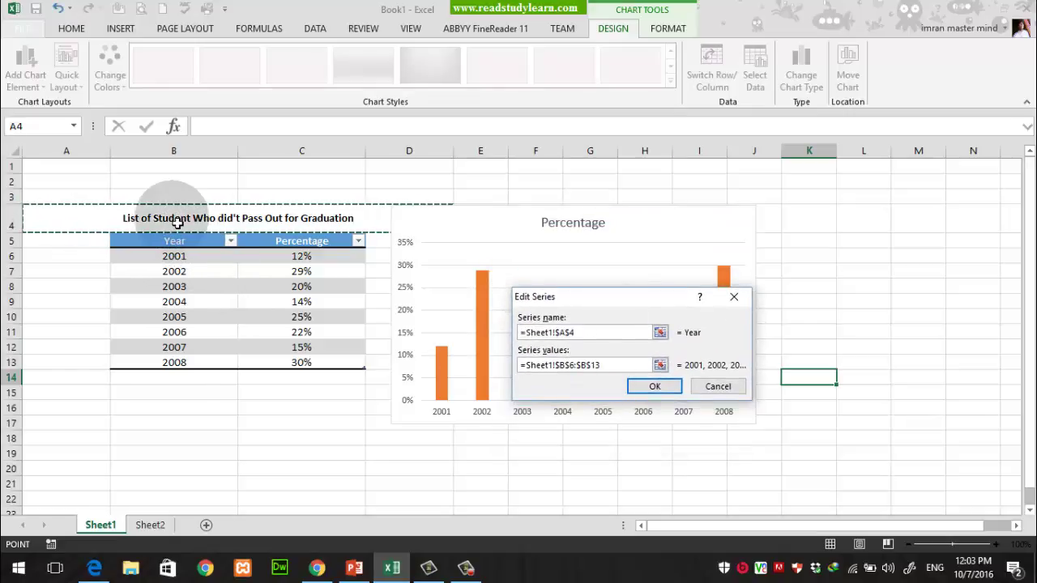
drag(585, 333, 498, 338)
key(BackSpace)
click(247, 219)
click(654, 387)
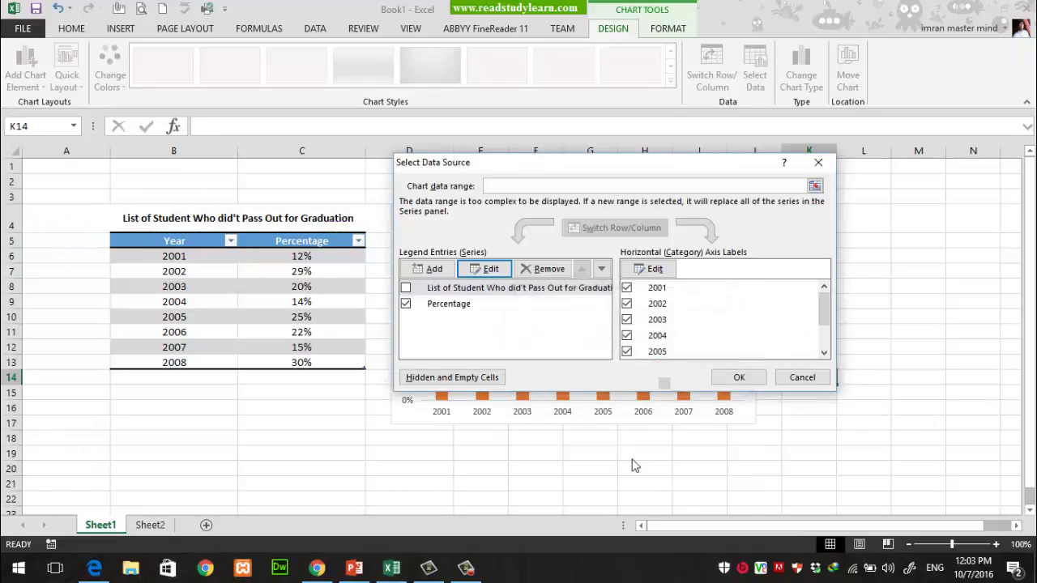
Apply the edited data source to the column chart and keep the chart selected.
click(747, 380)
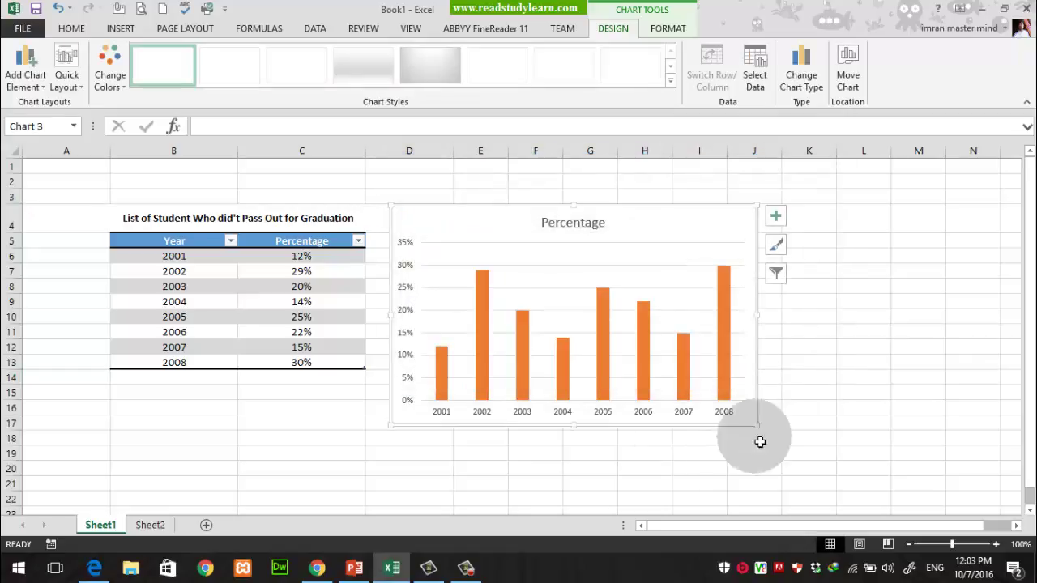
click(273, 216)
click(644, 231)
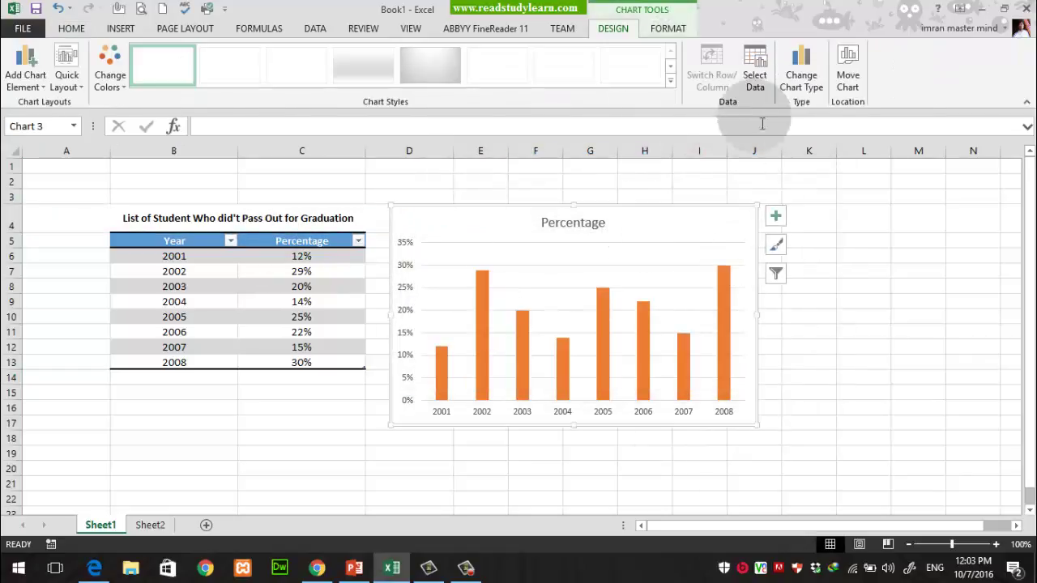
Link the Percentage series' name to the table title in cell A4 and apply the data source.
click(755, 74)
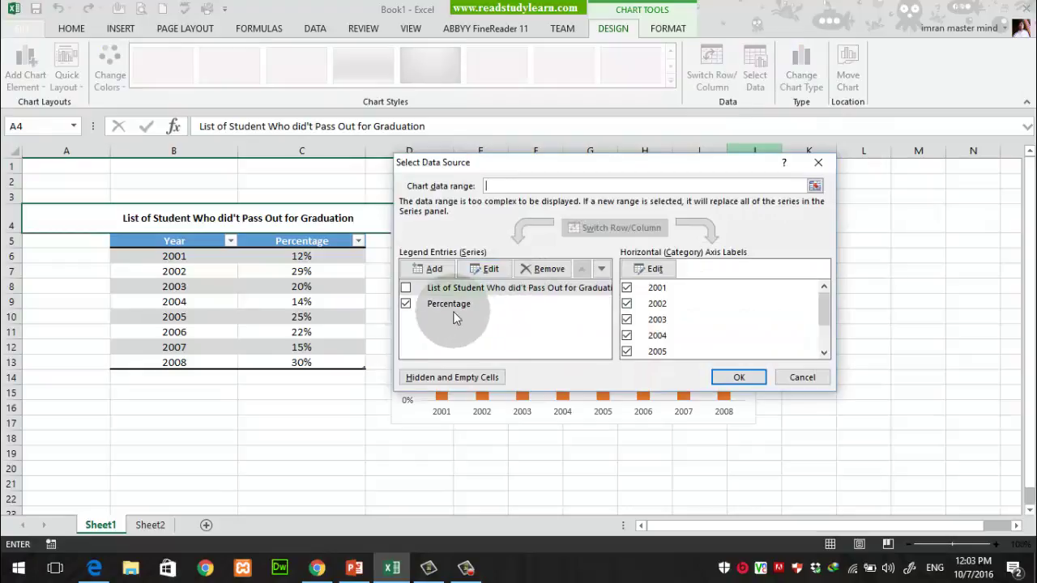
click(459, 318)
drag(590, 167, 644, 177)
click(542, 280)
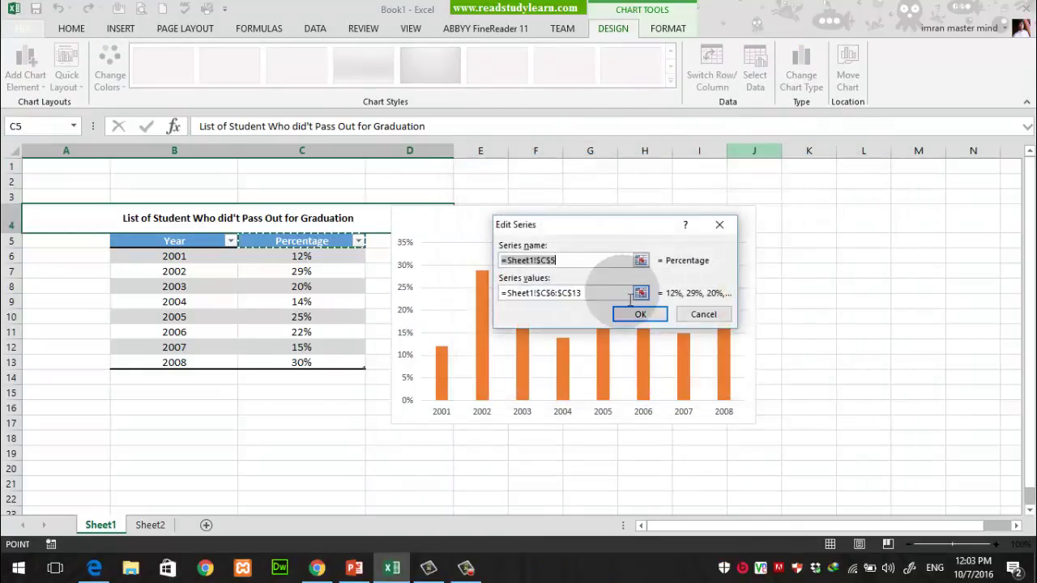
click(273, 215)
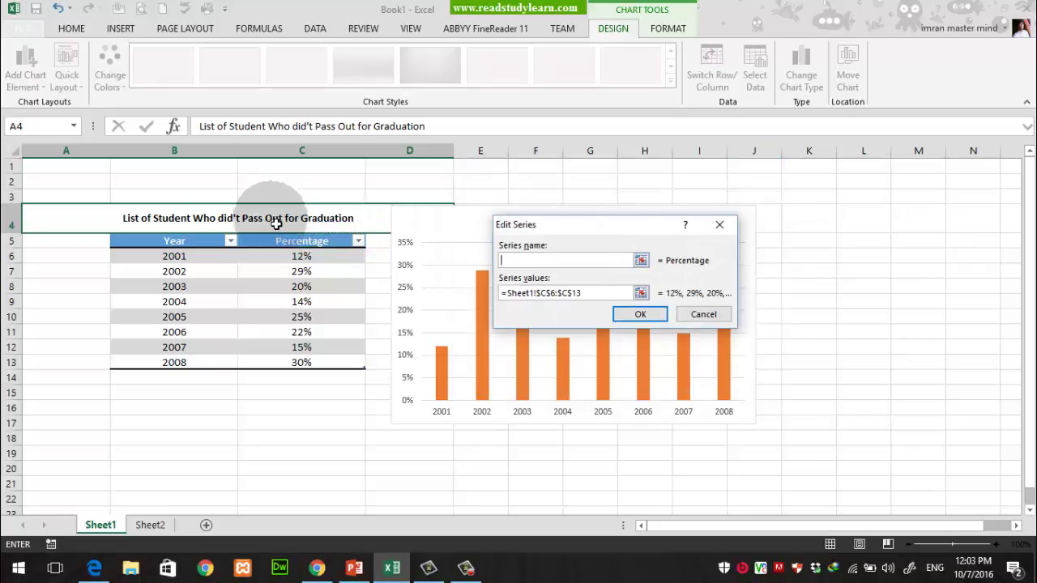
click(641, 314)
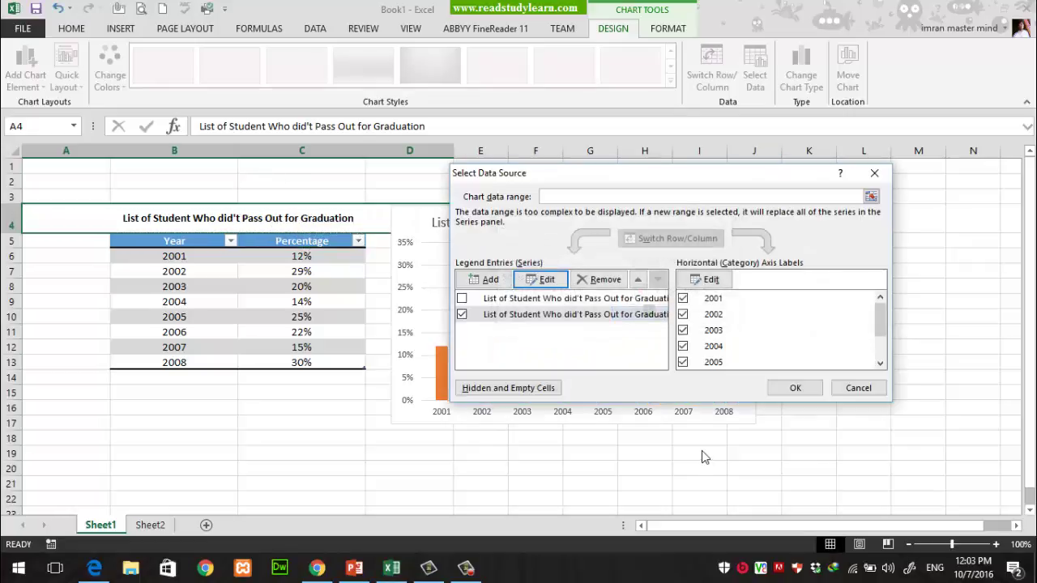
click(795, 389)
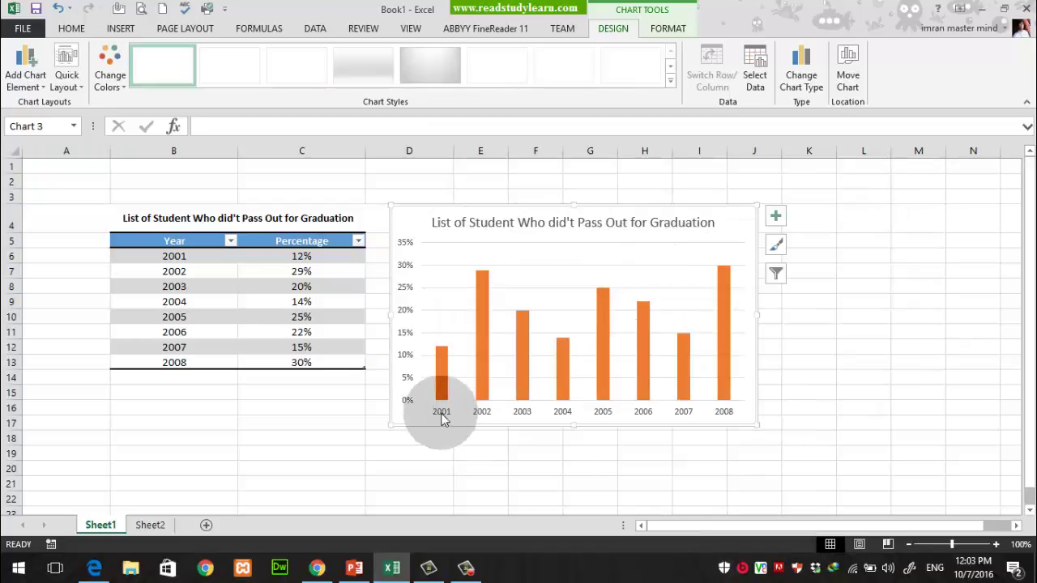
Review the hidden and displayed series in the column chart's data source against the table, changing nothing.
click(754, 72)
drag(618, 177, 735, 235)
click(618, 373)
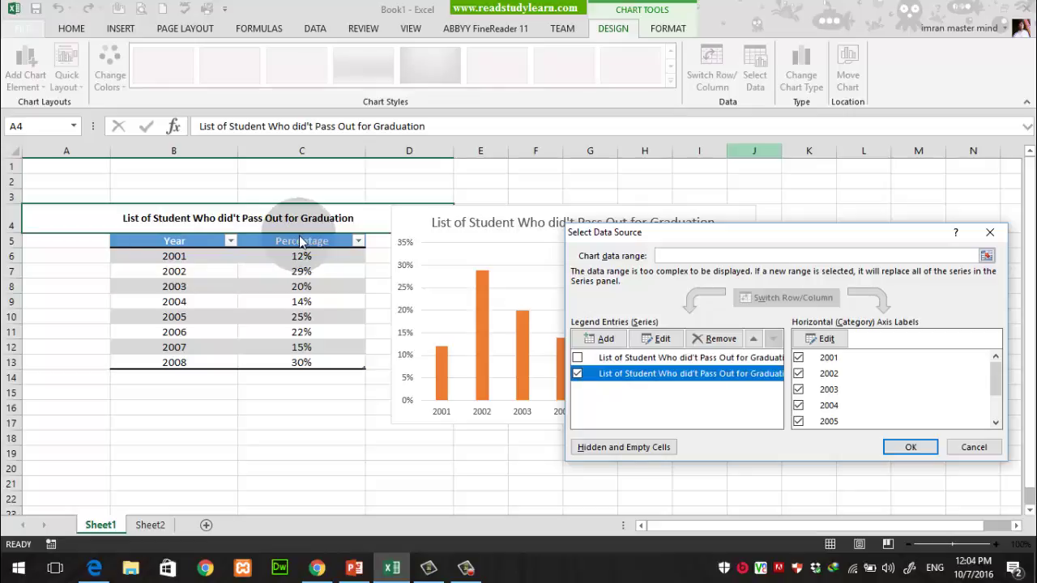
drag(689, 244, 671, 300)
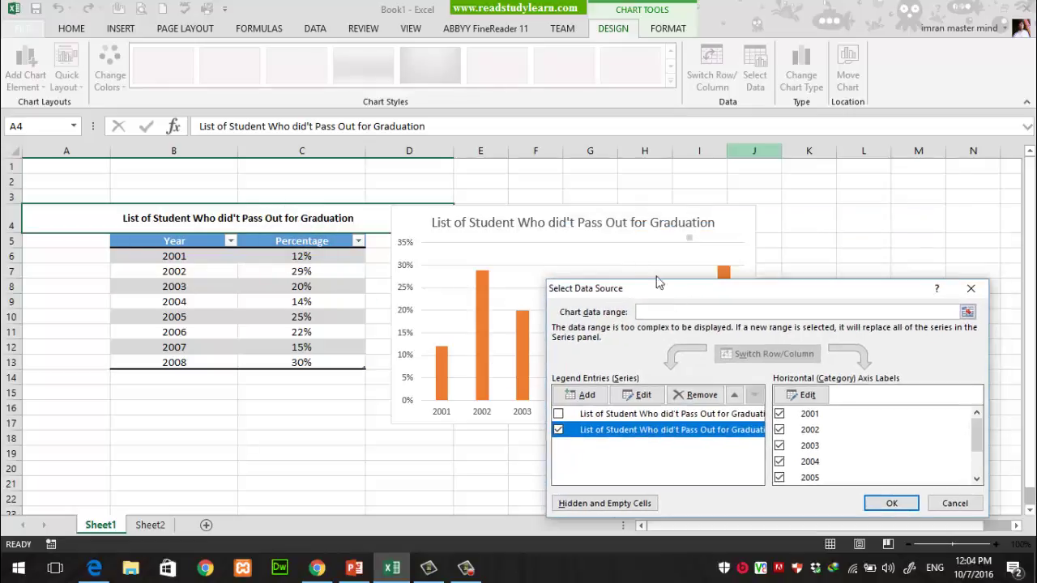
click(558, 413)
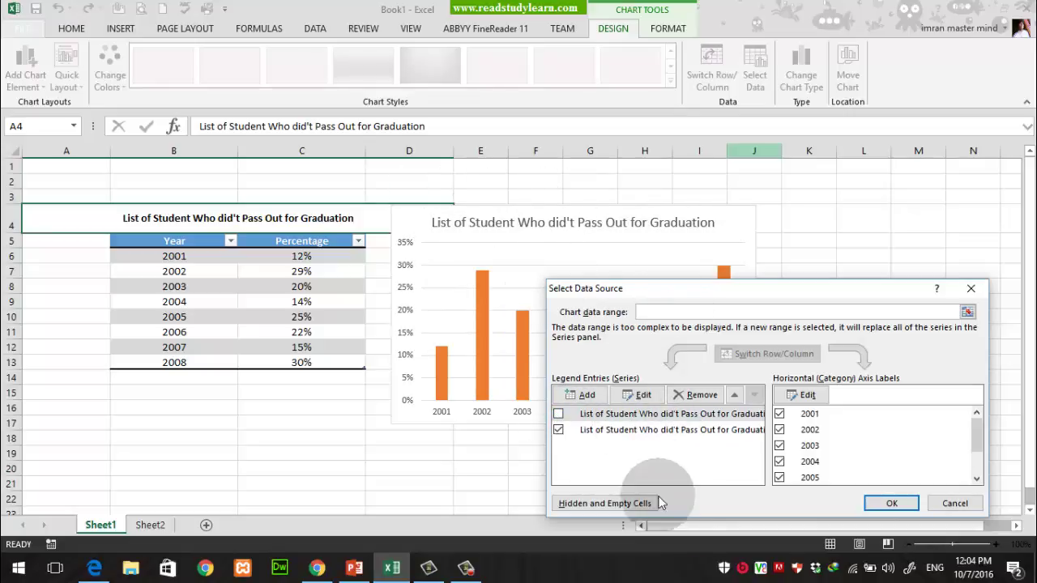
click(638, 430)
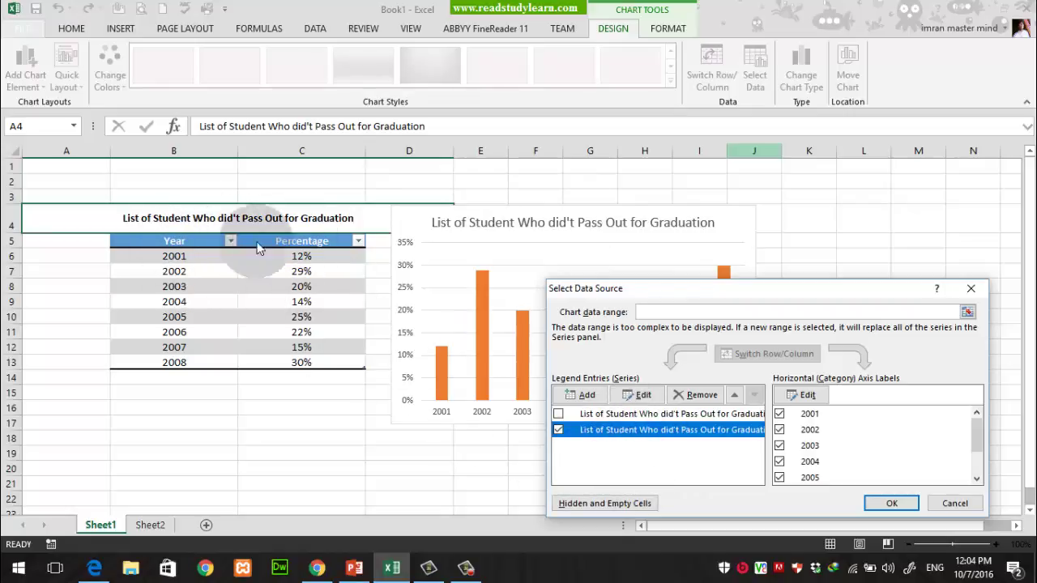
click(889, 502)
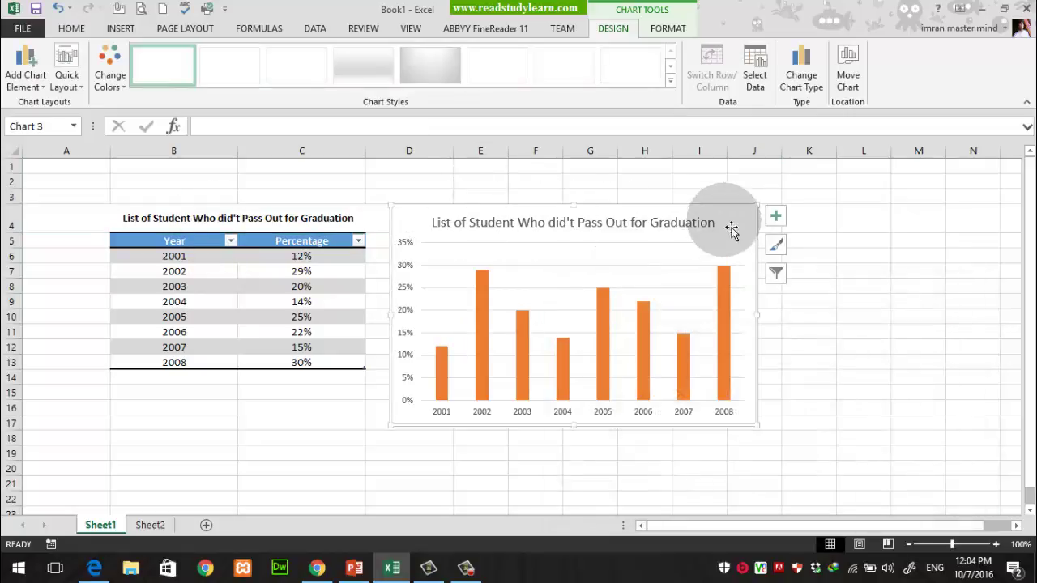
Move the column chart slightly up and farther from the table, then deselect it.
drag(732, 232, 764, 213)
click(871, 333)
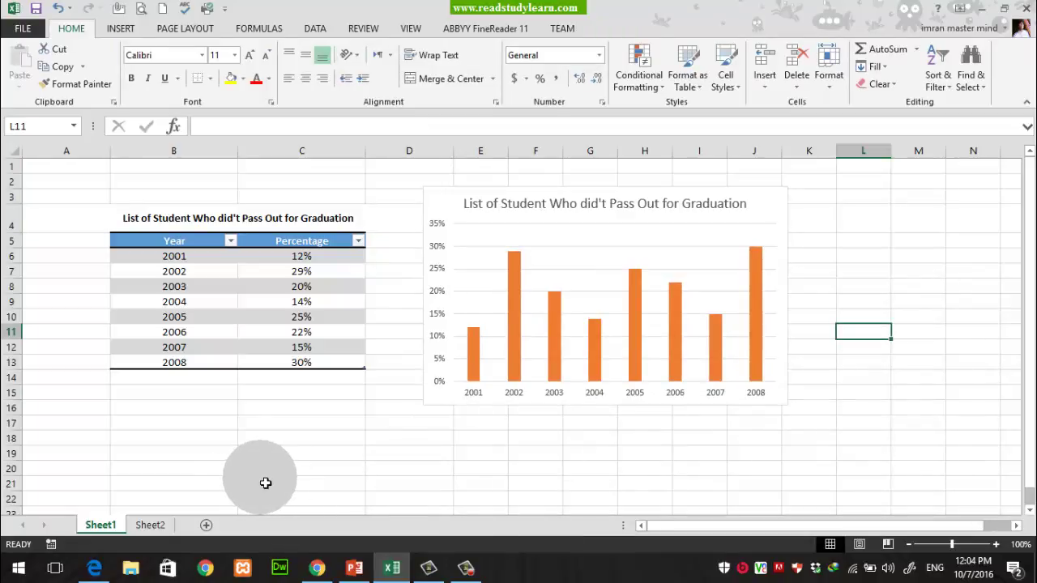
Switch to PowerPoint to read the Chart Practice slide's tasks, then return to Excel.
click(356, 571)
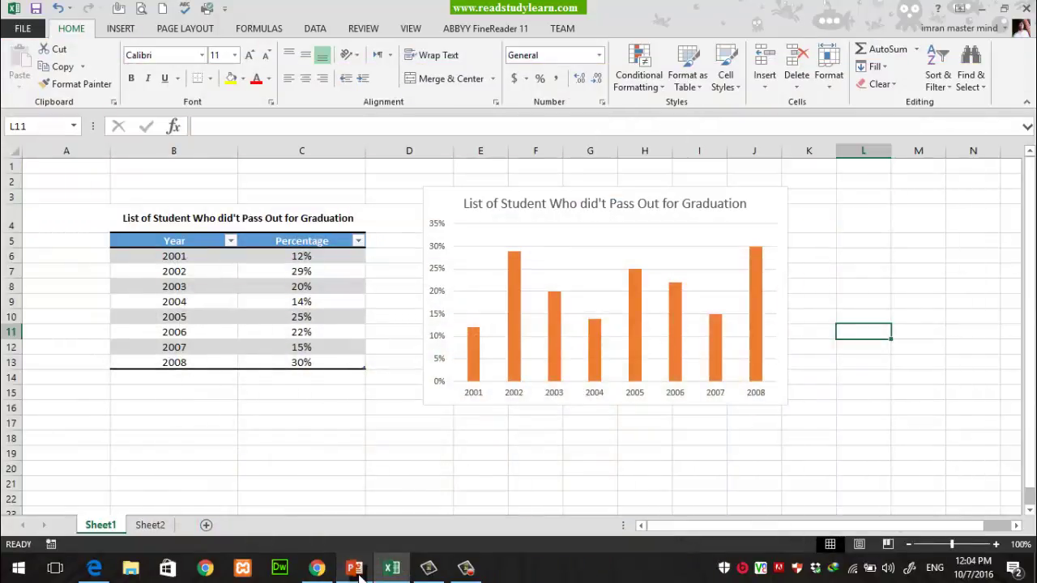
click(356, 572)
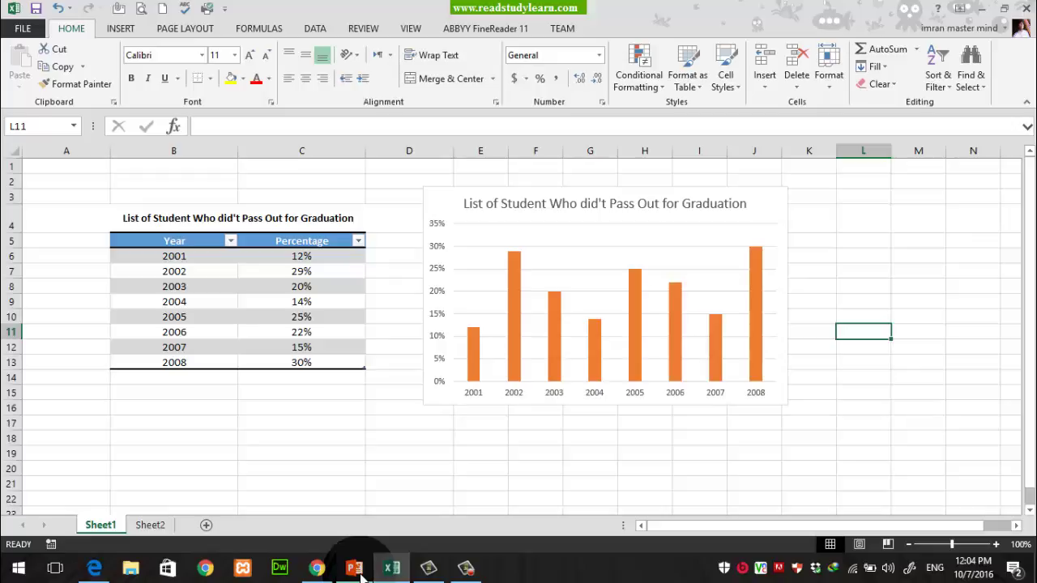
click(355, 568)
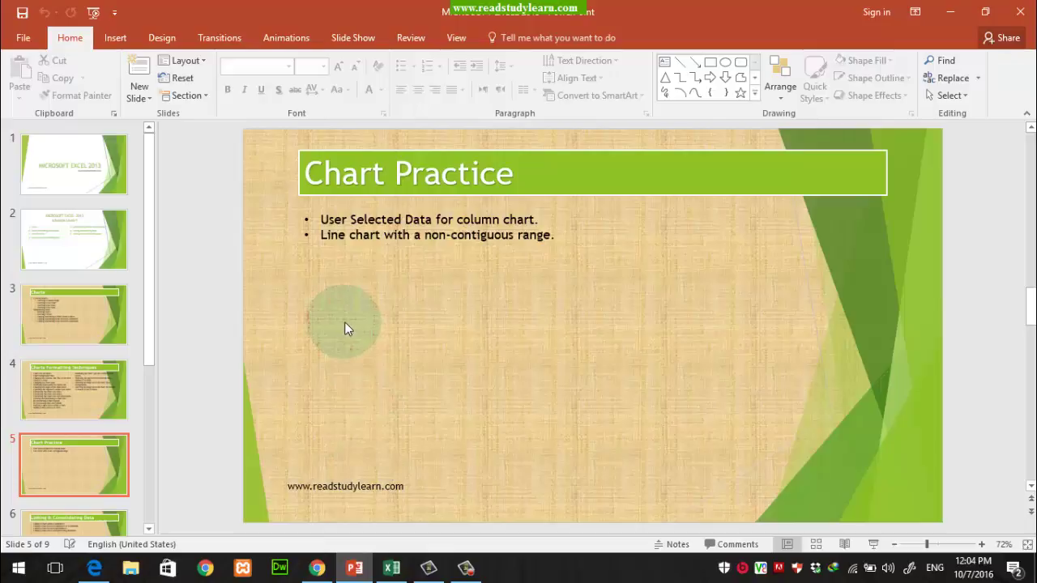
click(353, 571)
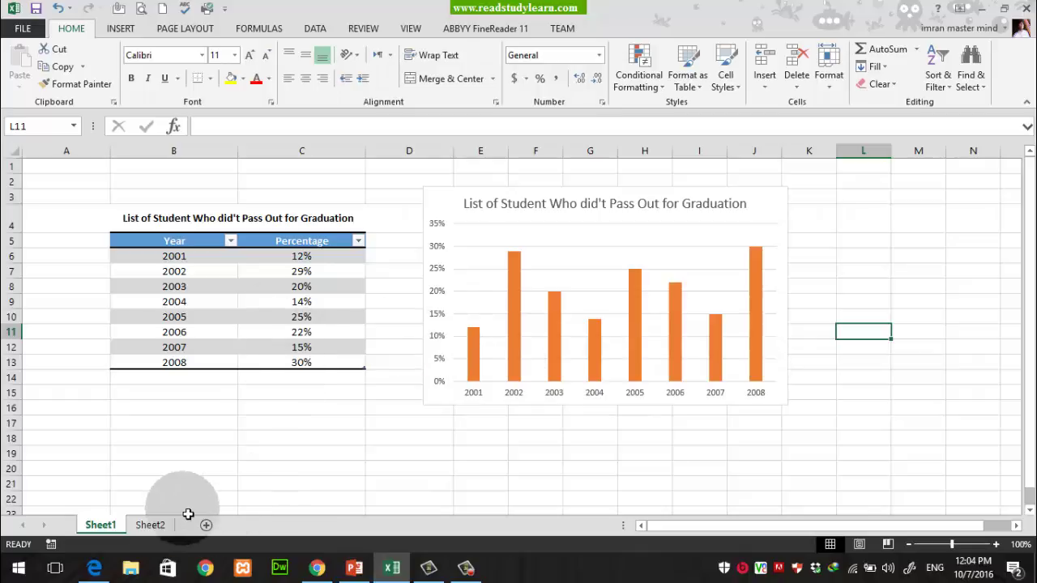
Open Sheet2, look over the batting average table, and select empty cell H21 outside it.
click(150, 525)
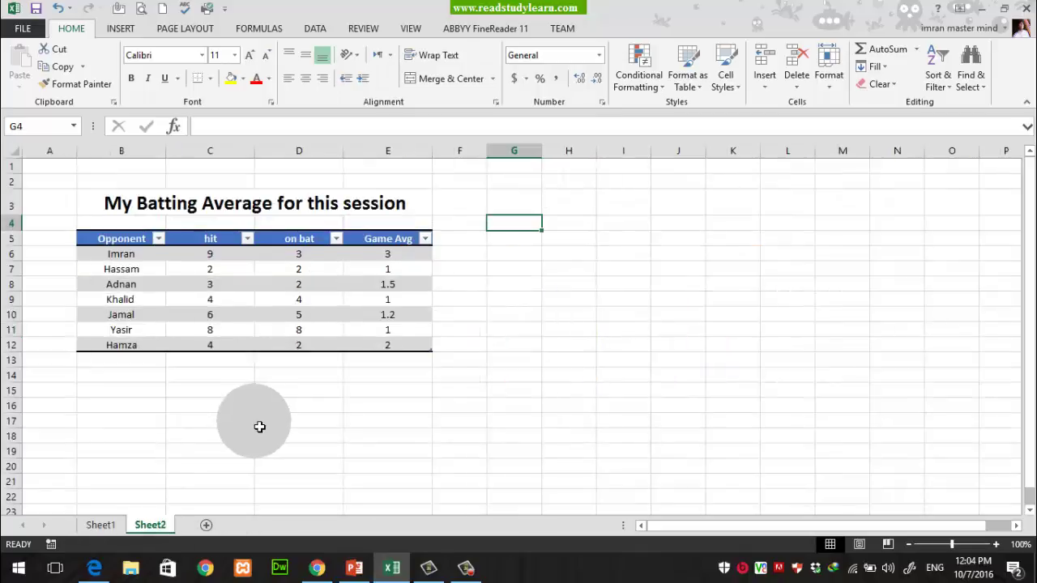
drag(387, 254, 388, 345)
drag(143, 257, 434, 352)
click(566, 482)
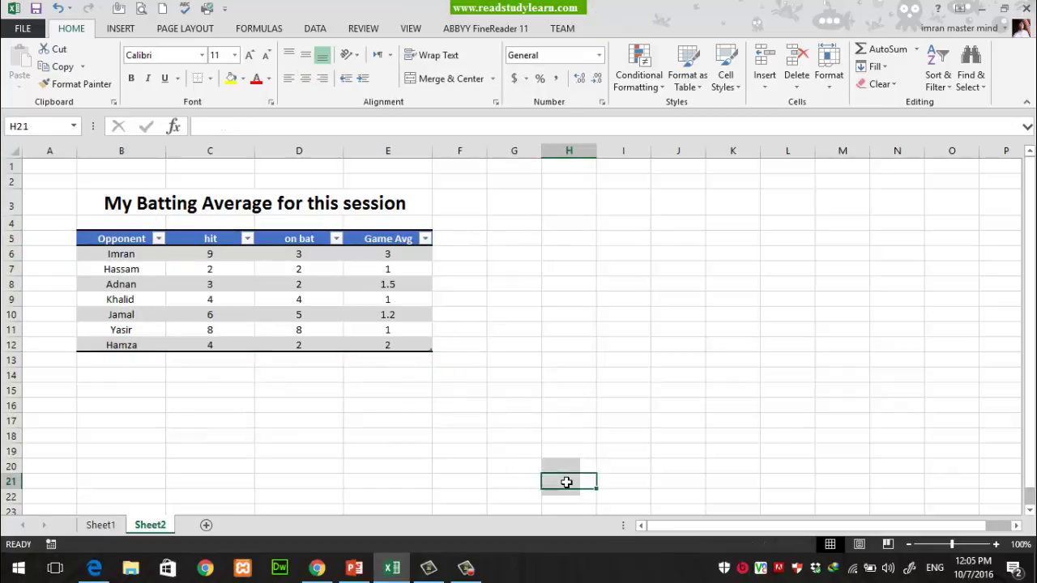
click(567, 482)
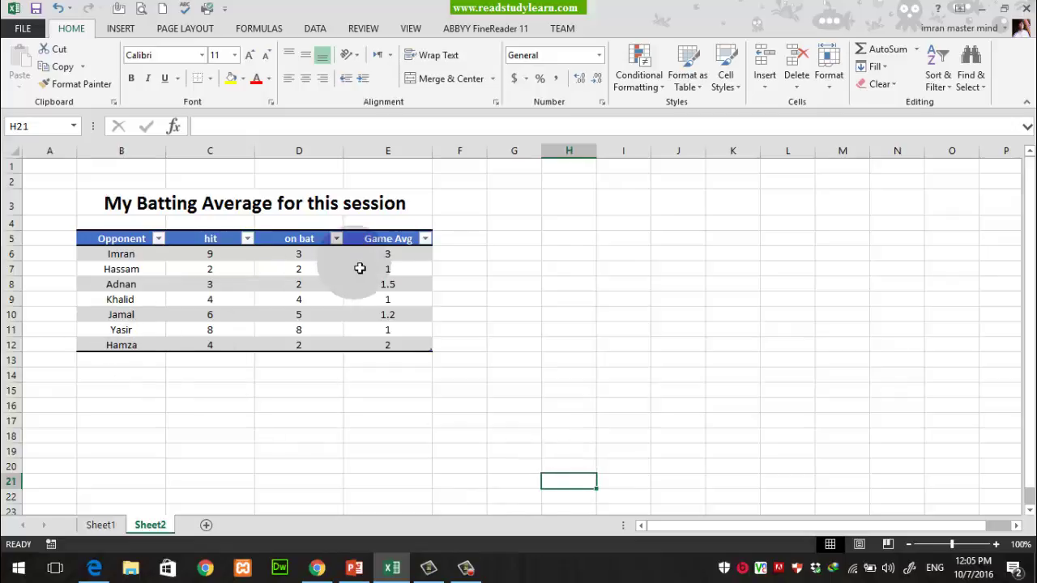
Insert a blank 2-D line chart and place it beside the batting average table.
click(133, 31)
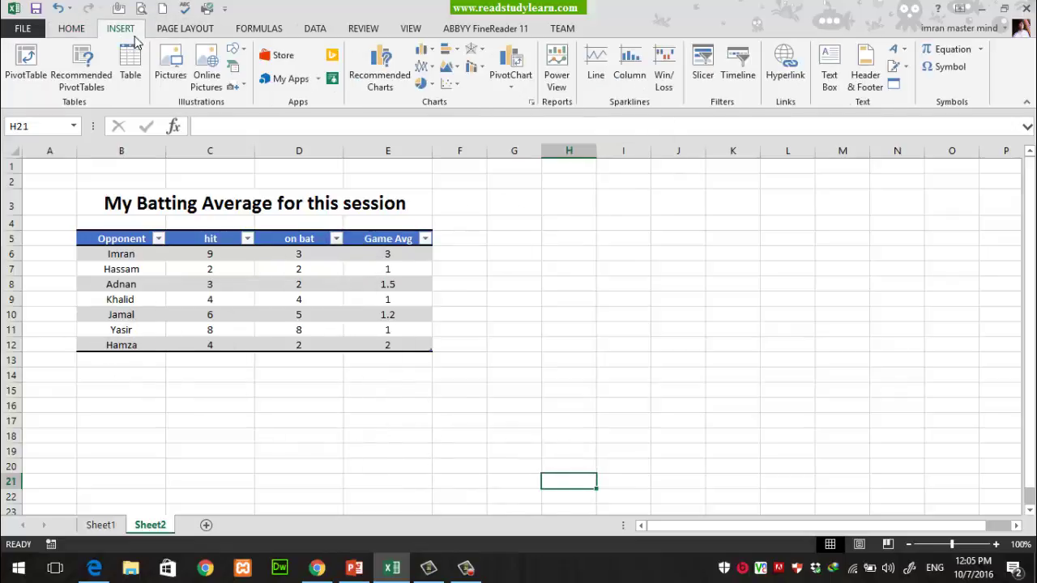
click(425, 67)
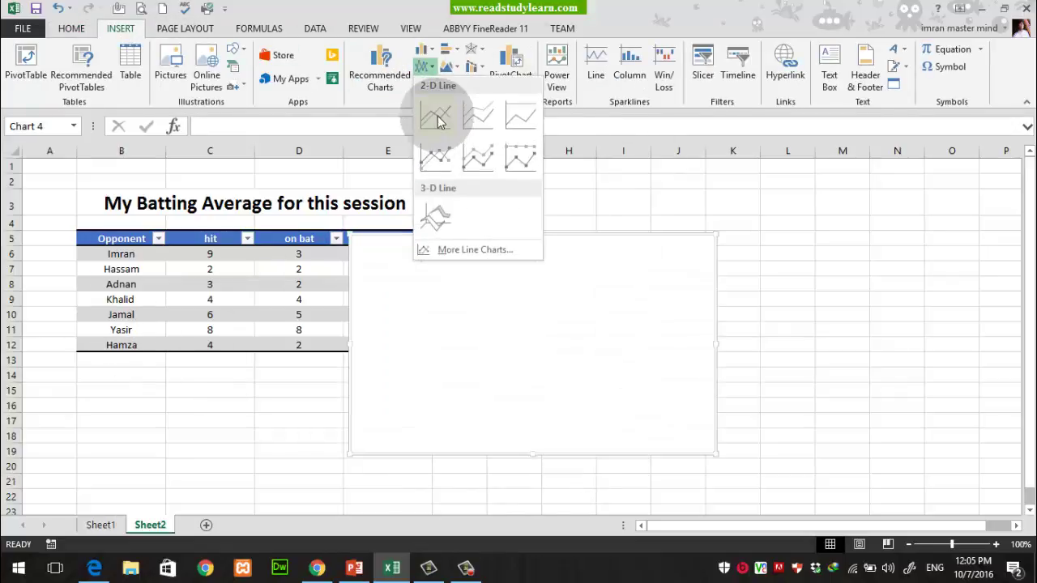
click(437, 122)
drag(532, 280, 628, 217)
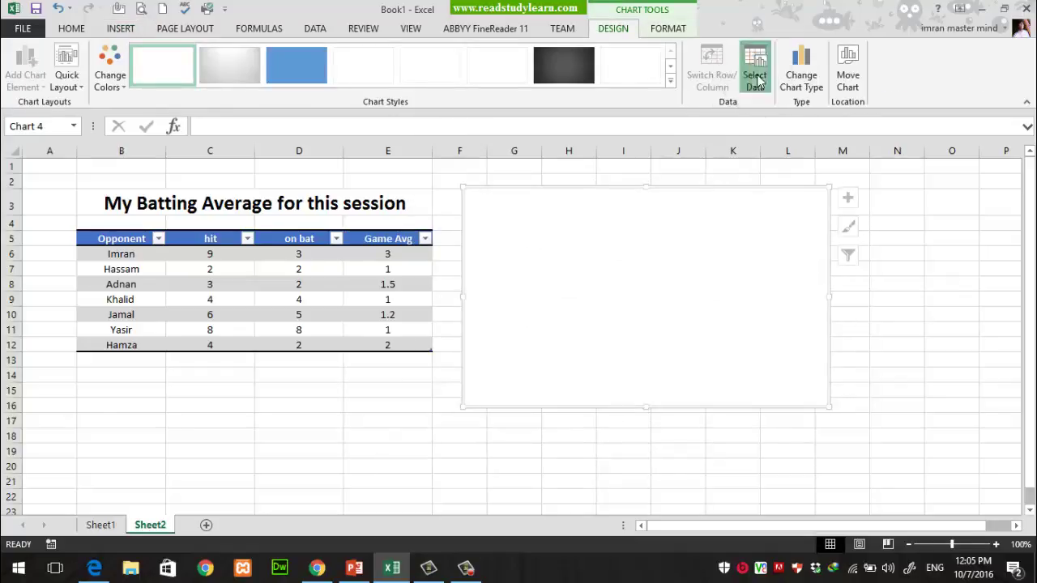
Set the line chart's data range to the batting table's data rows B6:E12, Table1.
click(757, 77)
drag(723, 287, 609, 193)
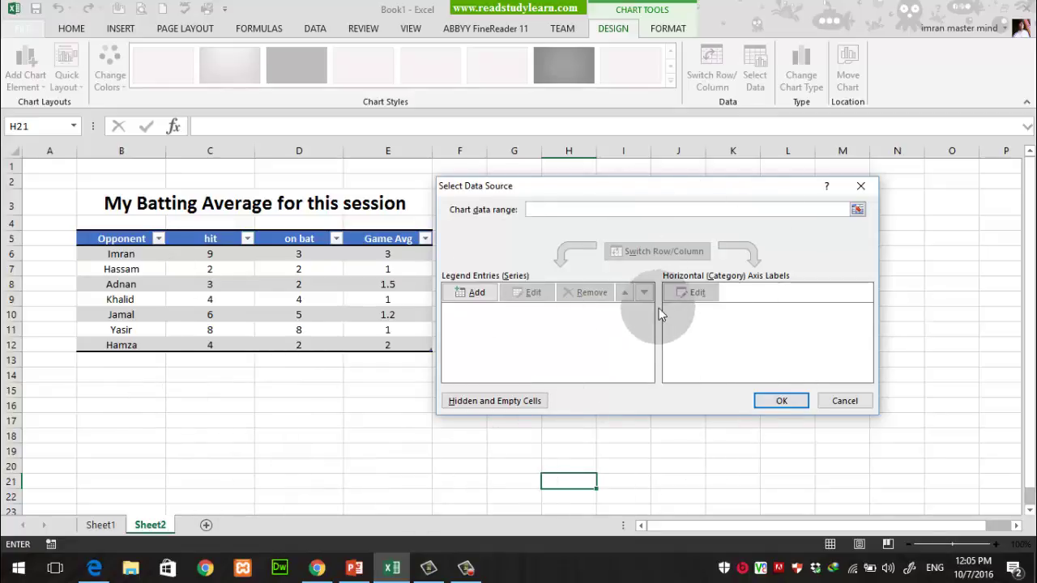
drag(639, 181, 670, 201)
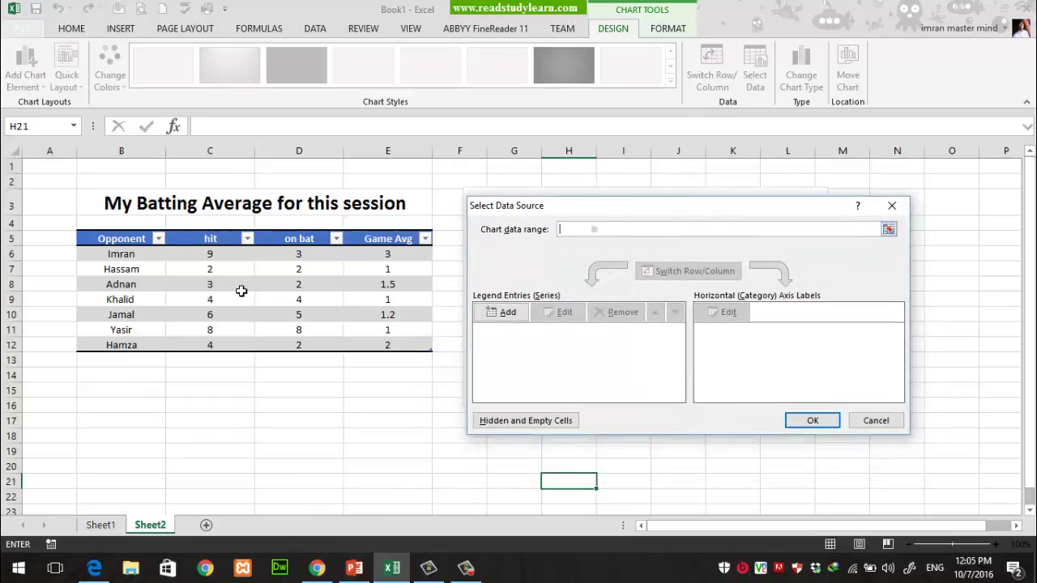
drag(117, 253, 375, 347)
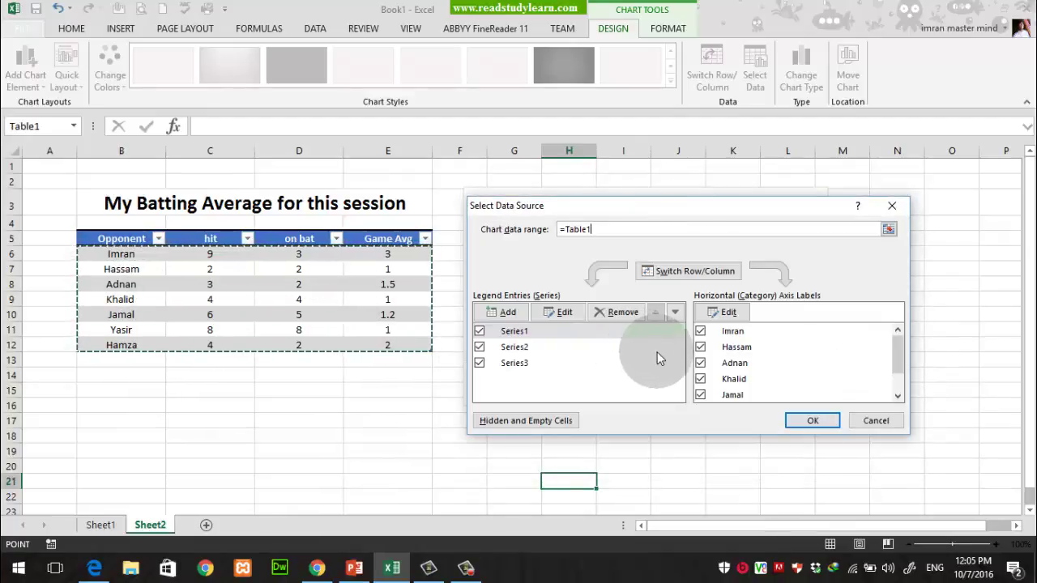
drag(720, 209, 683, 91)
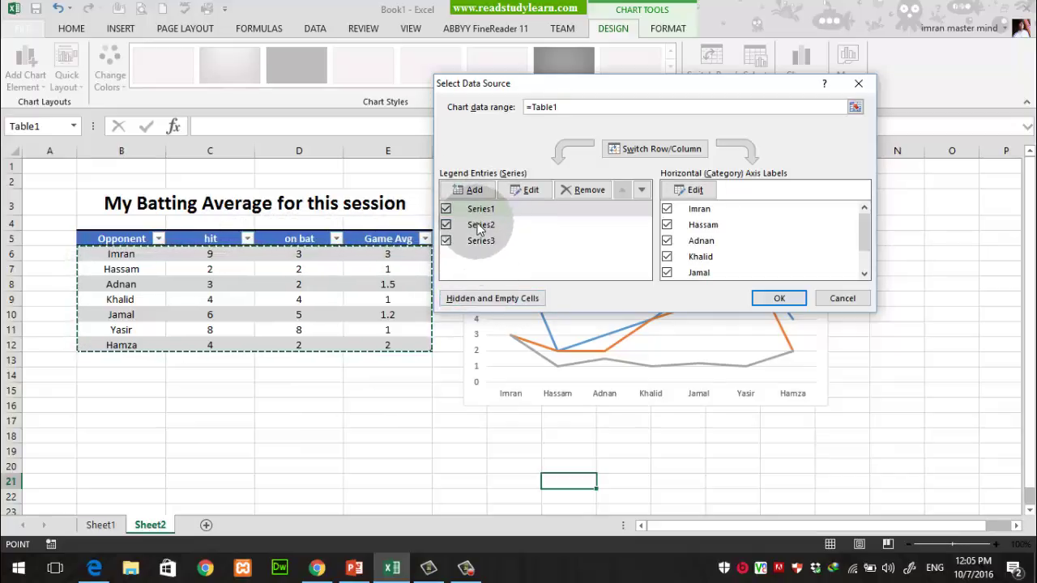
Hide Series1 and Series2 in the line chart, leaving only the Game Avg data in Series3.
click(447, 227)
click(446, 225)
click(445, 209)
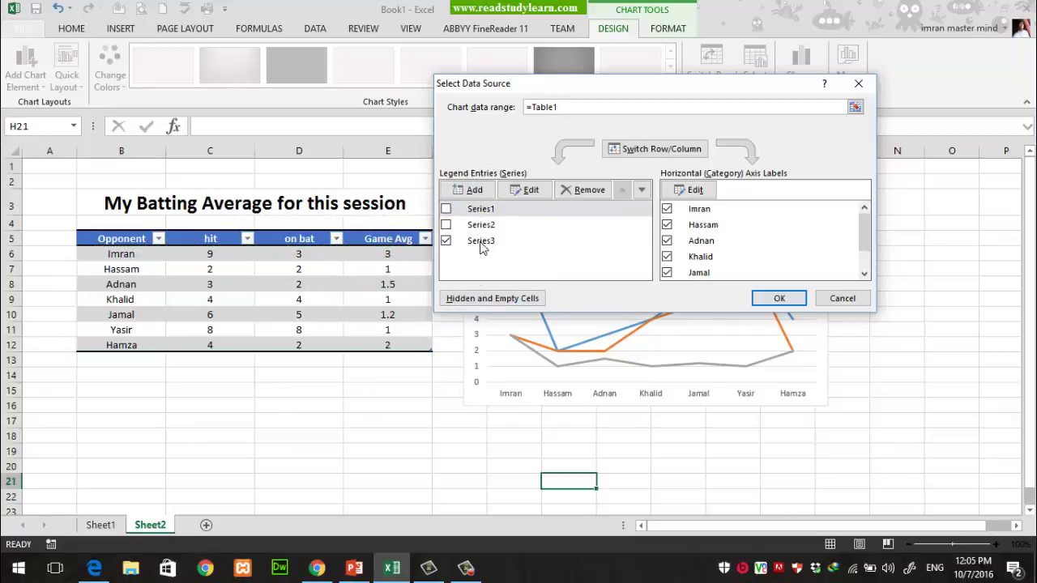
Link Series3's name to title cell B3, "My Batting Average for this session", and apply the data source.
click(480, 243)
drag(653, 95, 540, 29)
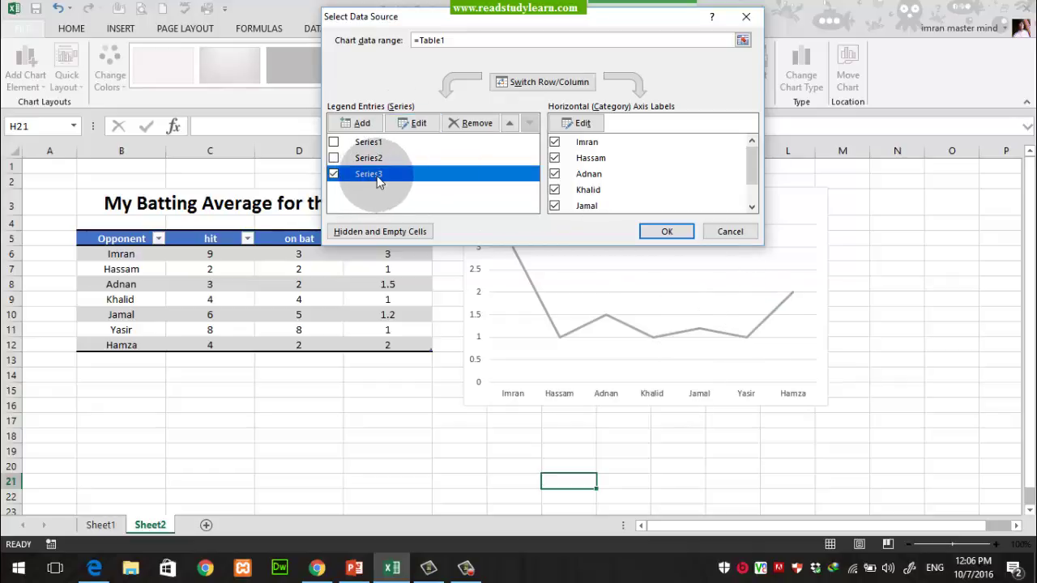
drag(447, 22, 491, 251)
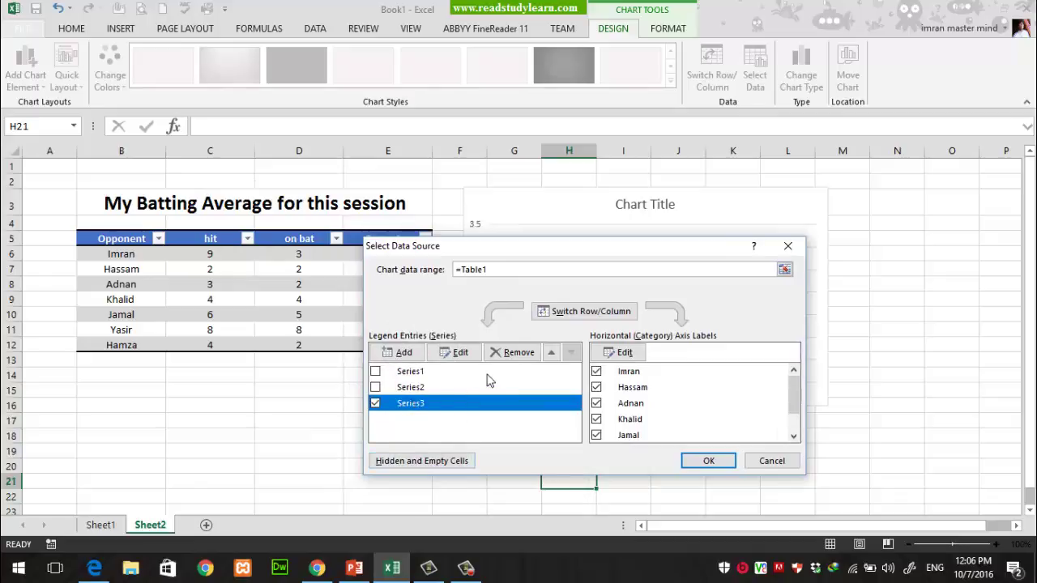
click(454, 353)
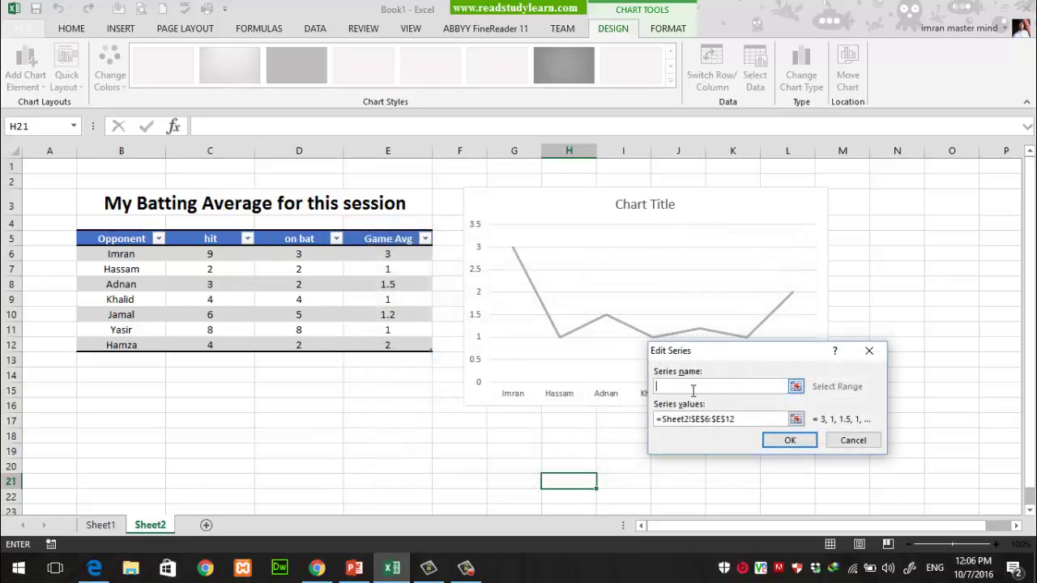
click(299, 203)
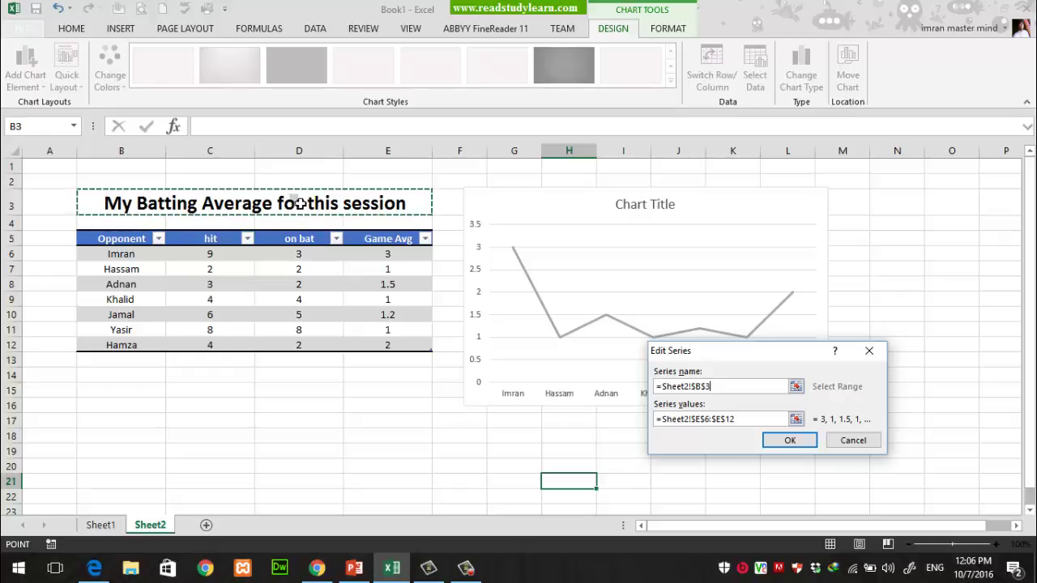
click(784, 440)
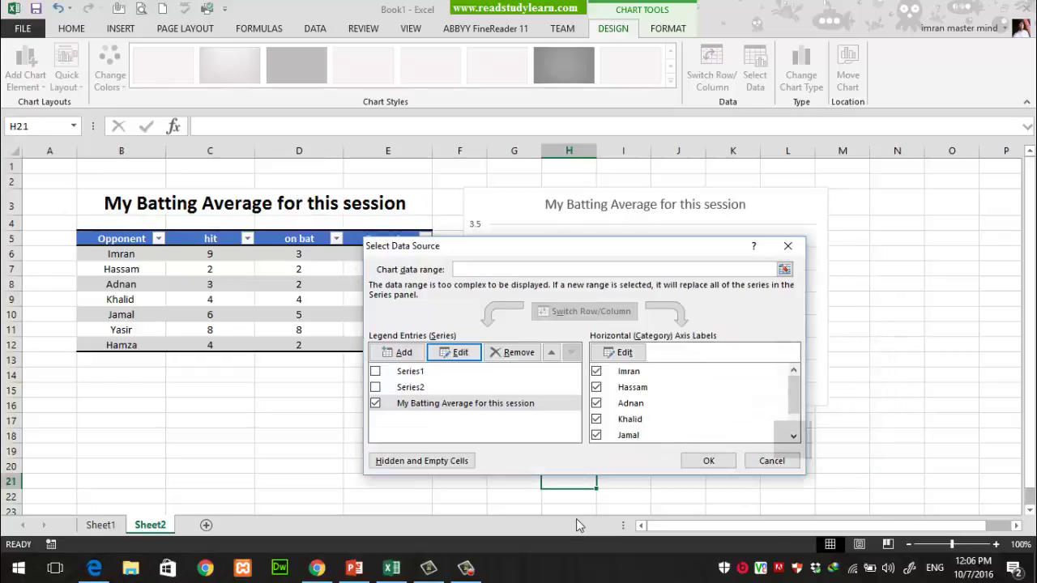
click(709, 461)
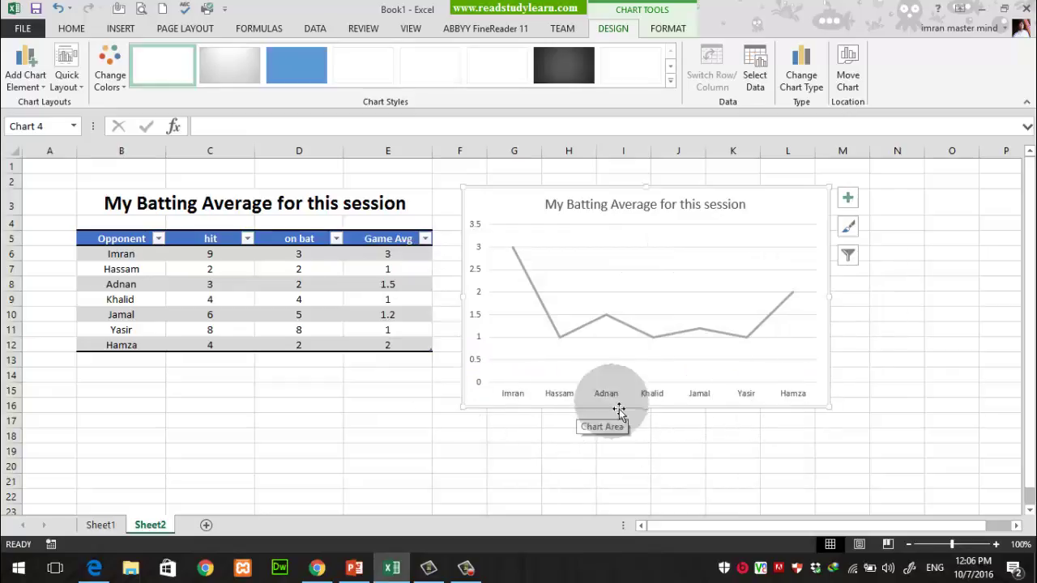
Select the opponent names in B6:B12 to compare them with the line chart's horizontal axis.
drag(122, 254, 135, 348)
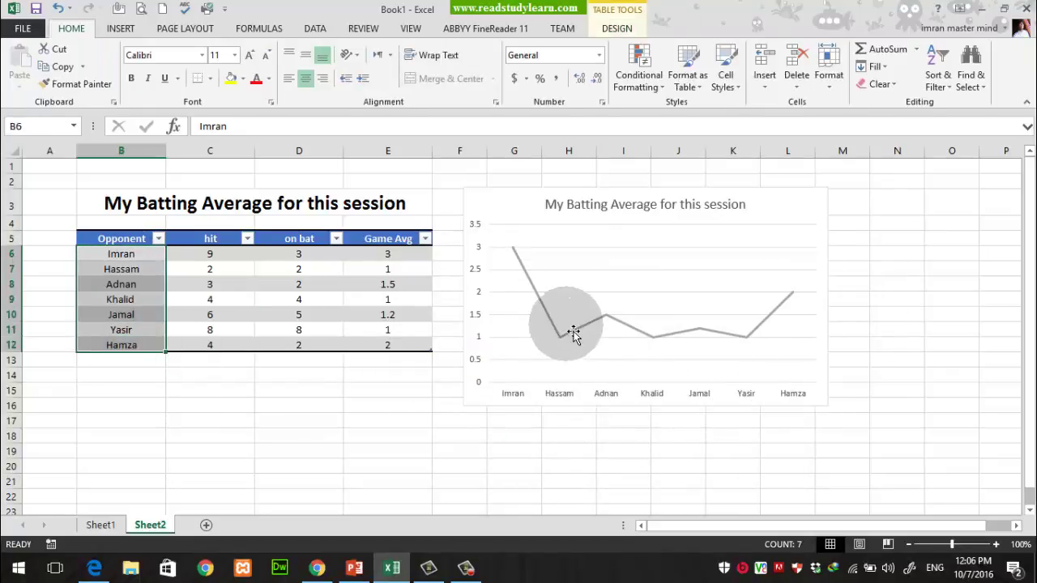
Delete the existing batting average line chart from the worksheet.
click(501, 250)
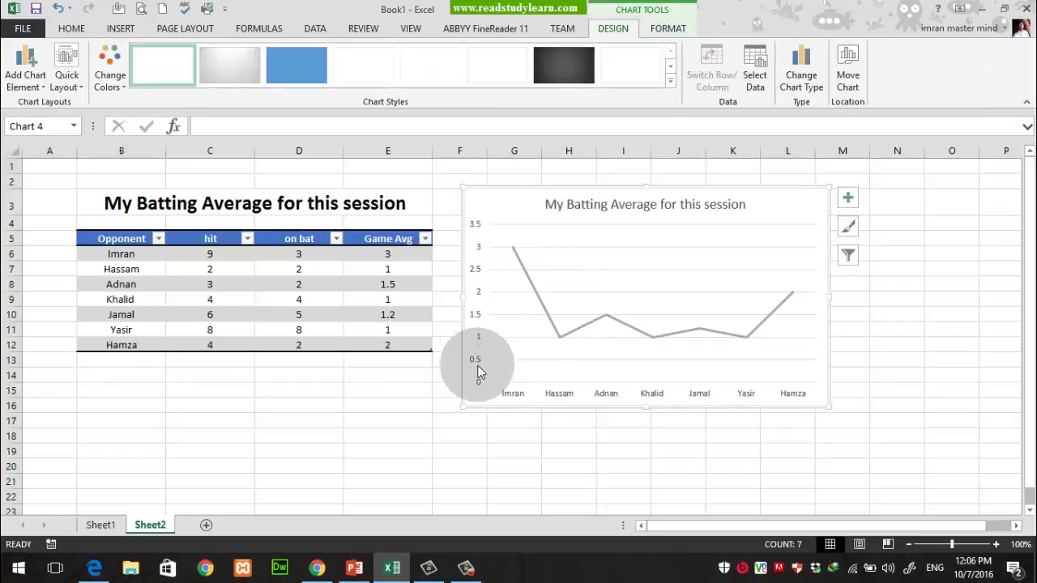
drag(388, 258, 389, 348)
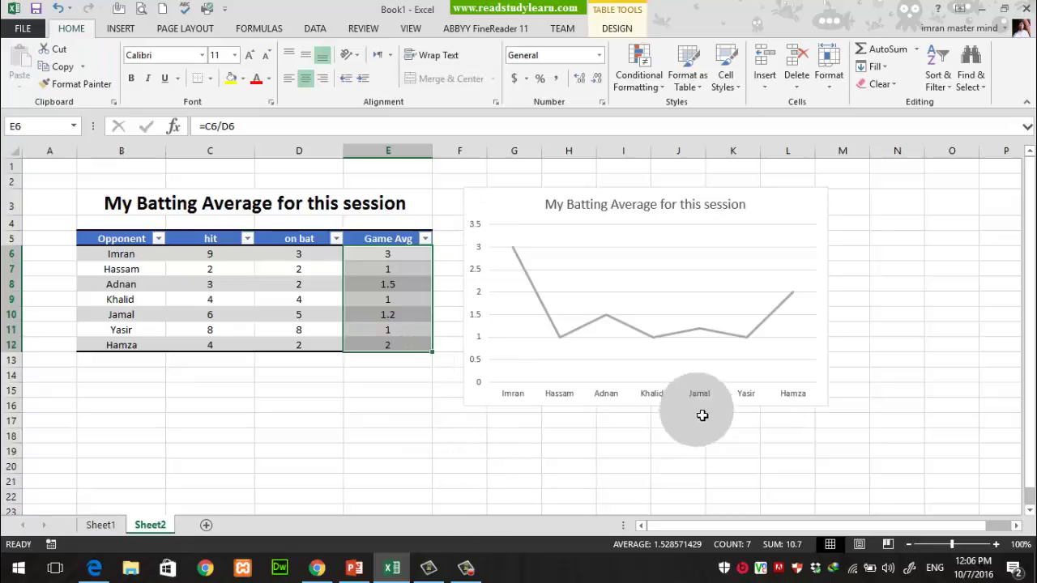
click(817, 213)
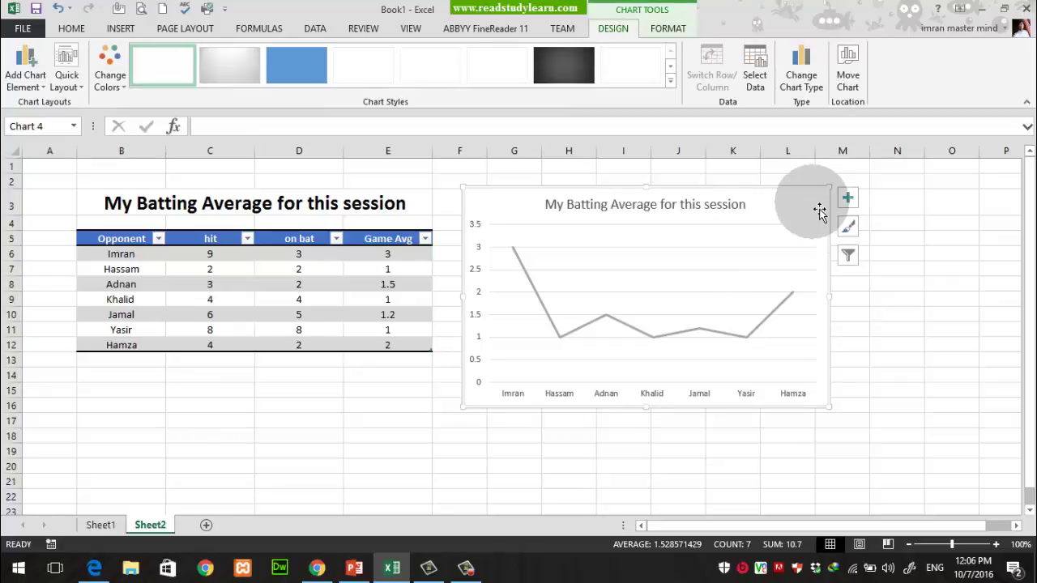
key(Delete)
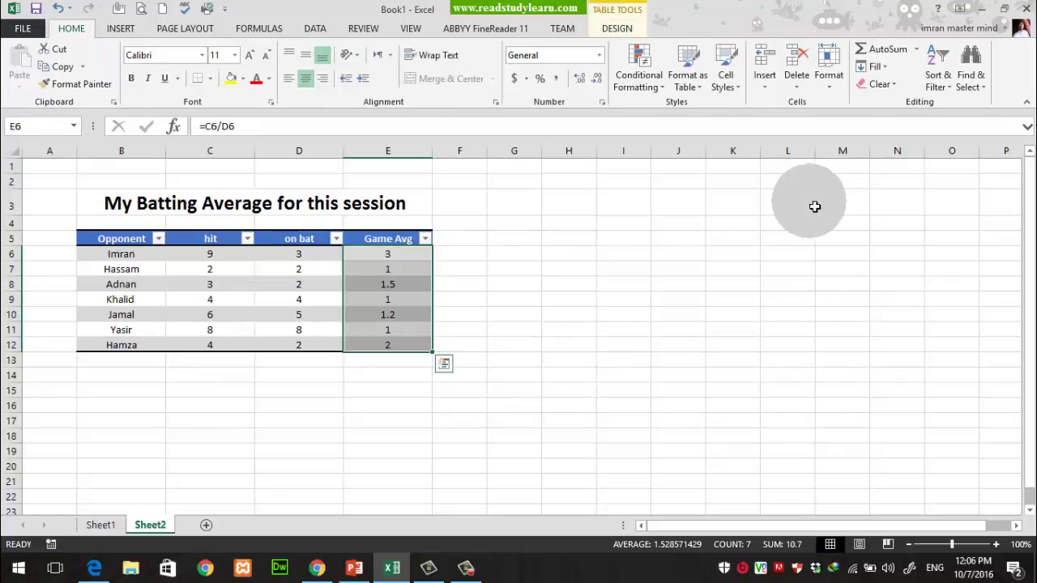
click(496, 269)
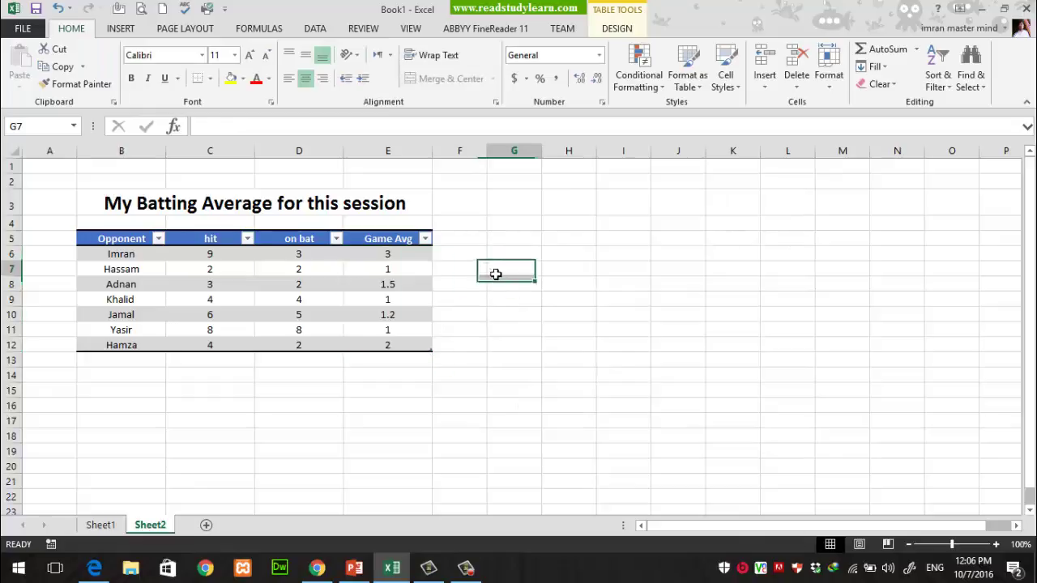
Insert a line chart from the non-adjacent ranges B6:B12 (opponents) and E6:E12 (Game Avg), and place it beside the batting table.
click(120, 29)
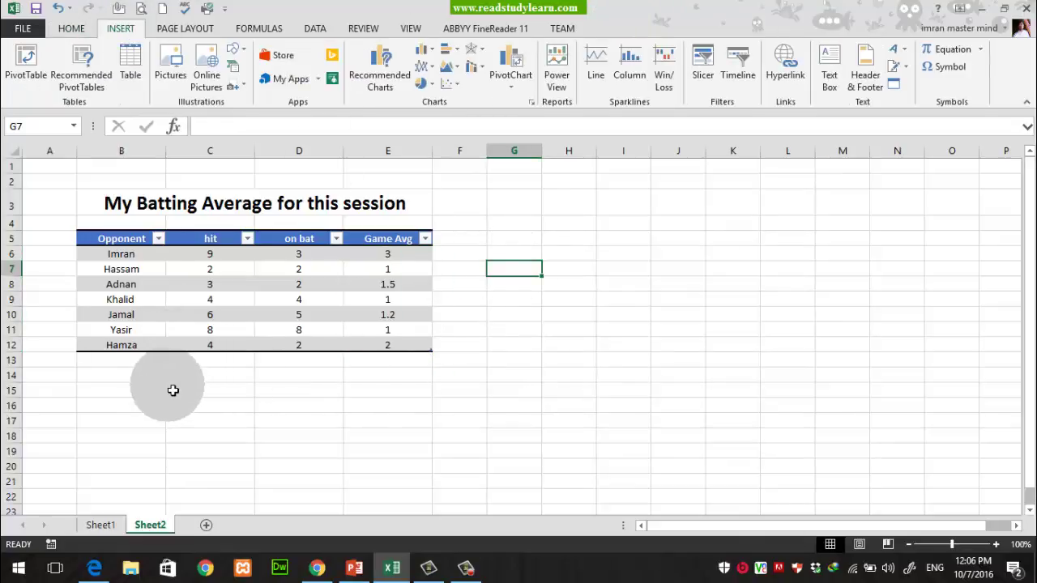
drag(143, 256, 139, 348)
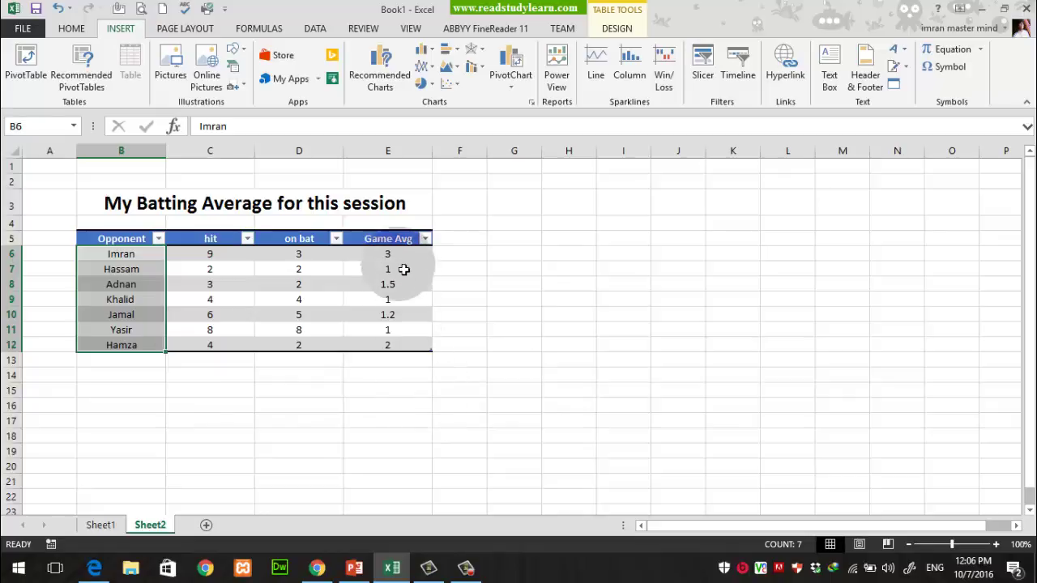
ctrl+drag(407, 252, 408, 345)
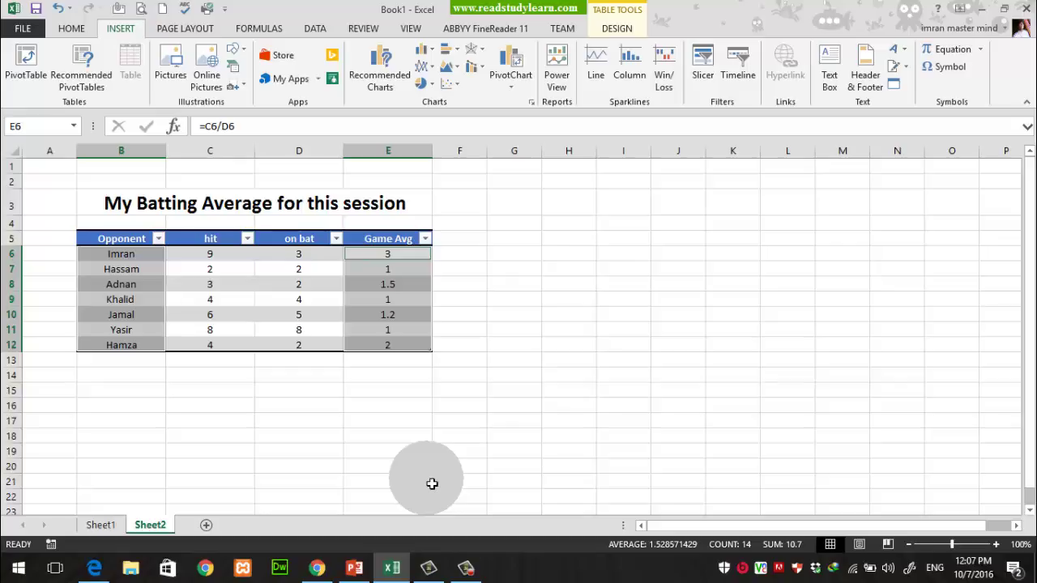
click(550, 392)
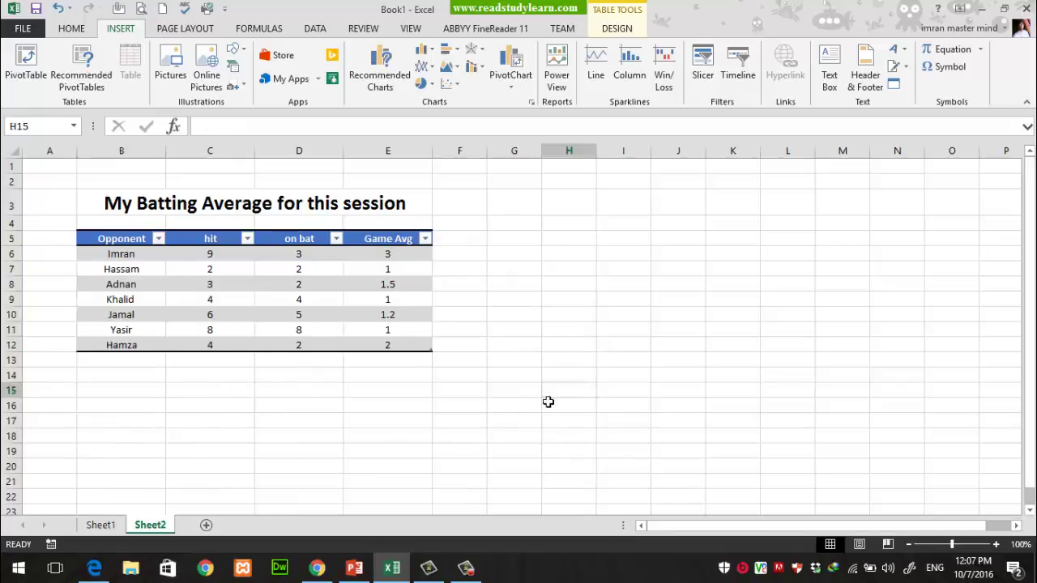
drag(119, 254, 139, 344)
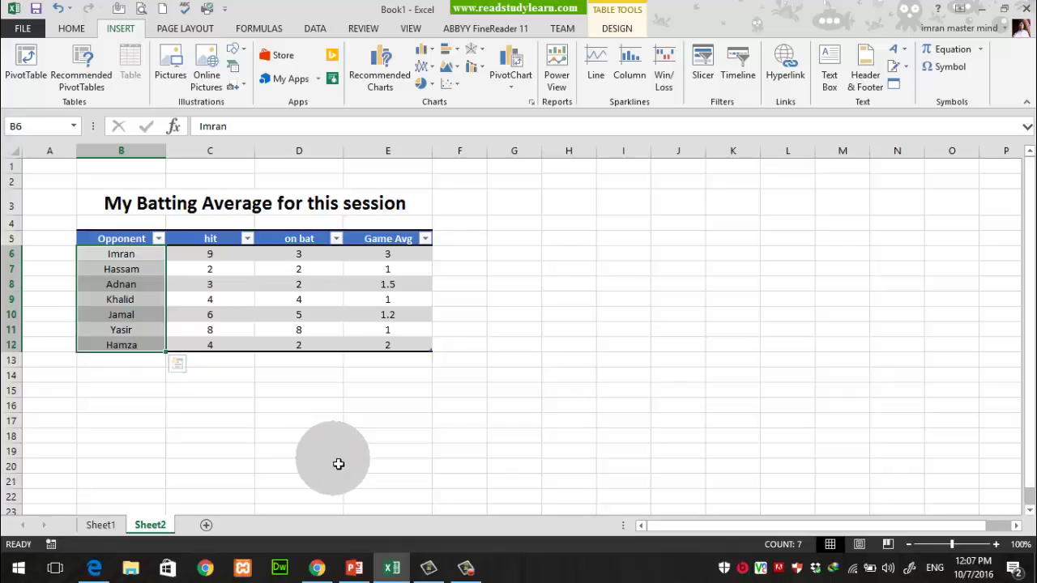
drag(381, 257, 381, 345)
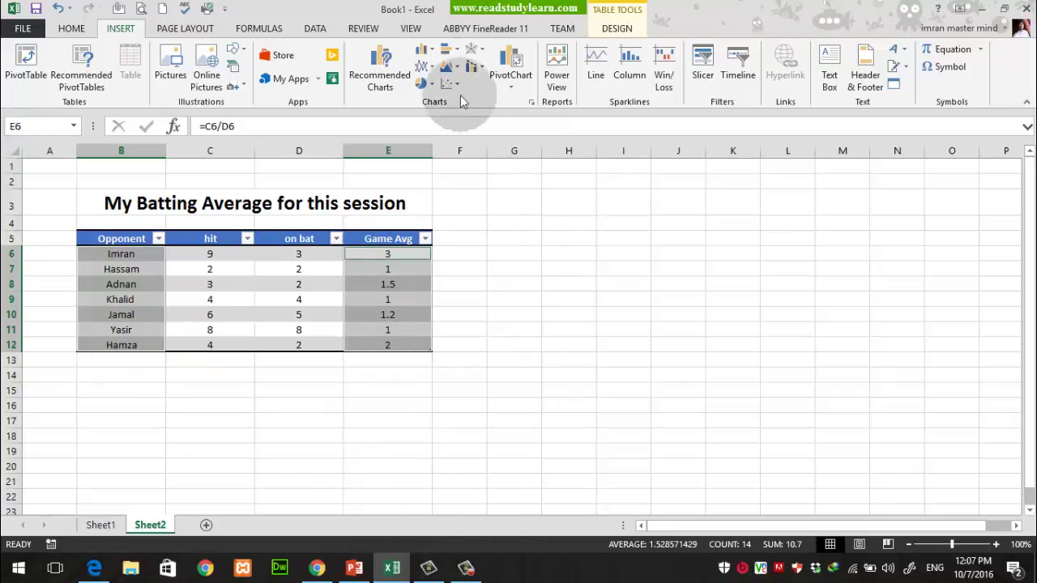
click(422, 66)
click(445, 120)
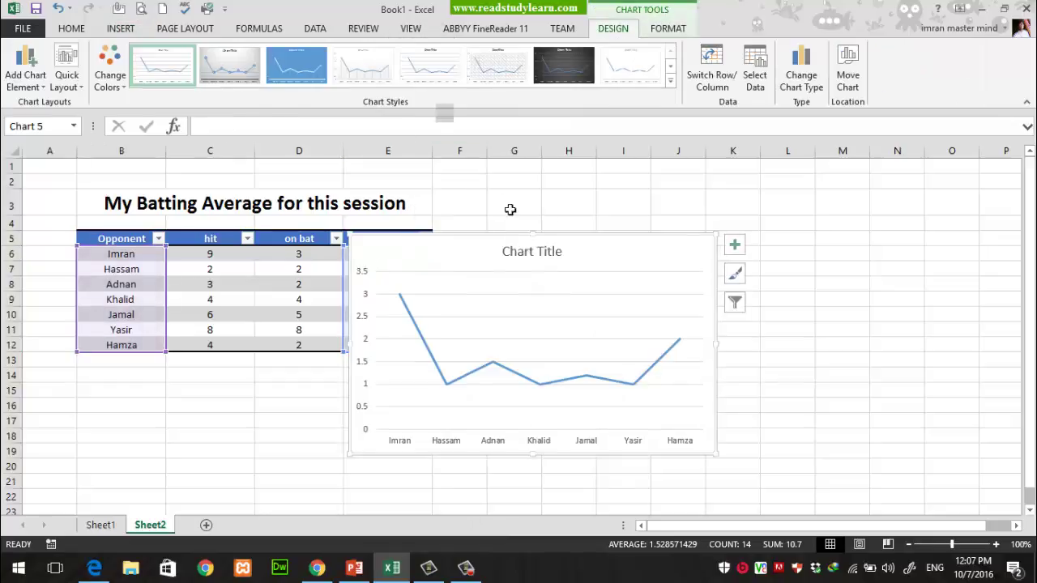
drag(475, 251, 586, 195)
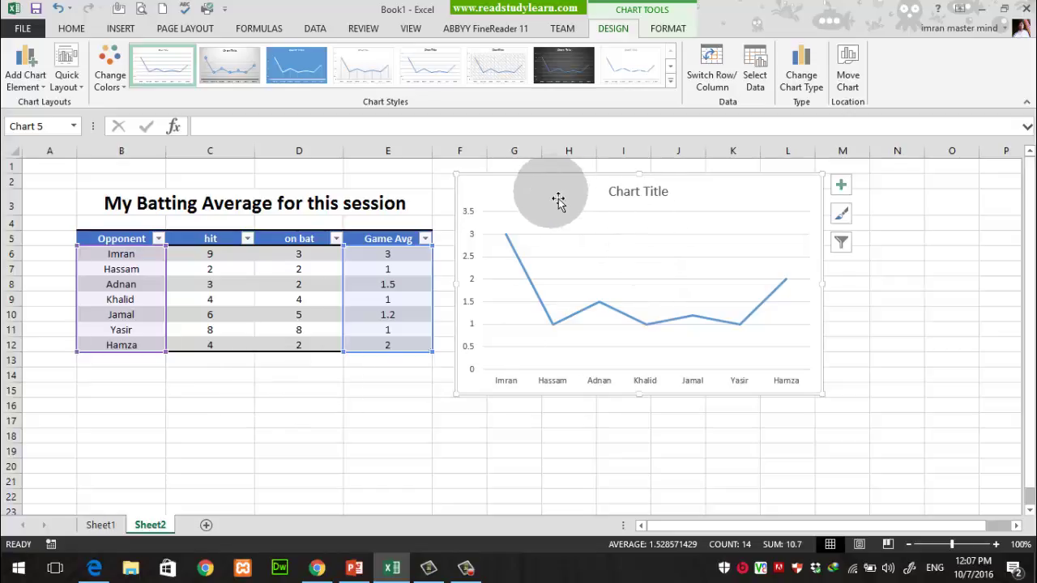
Link the line chart's series name to title cell B3, apply the data source, and shift the chart slightly away from the table.
click(742, 96)
click(405, 375)
click(453, 352)
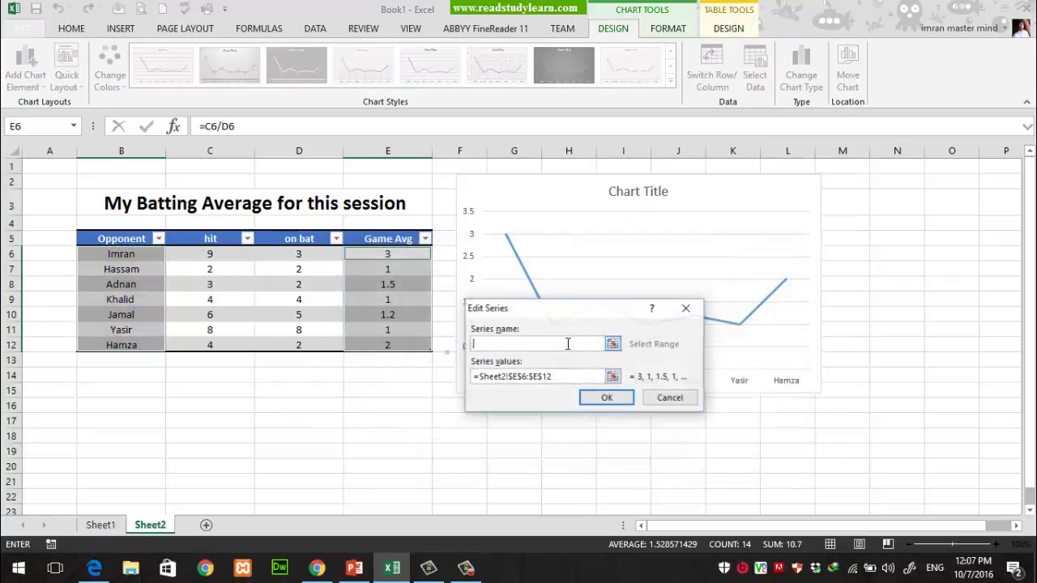
click(243, 204)
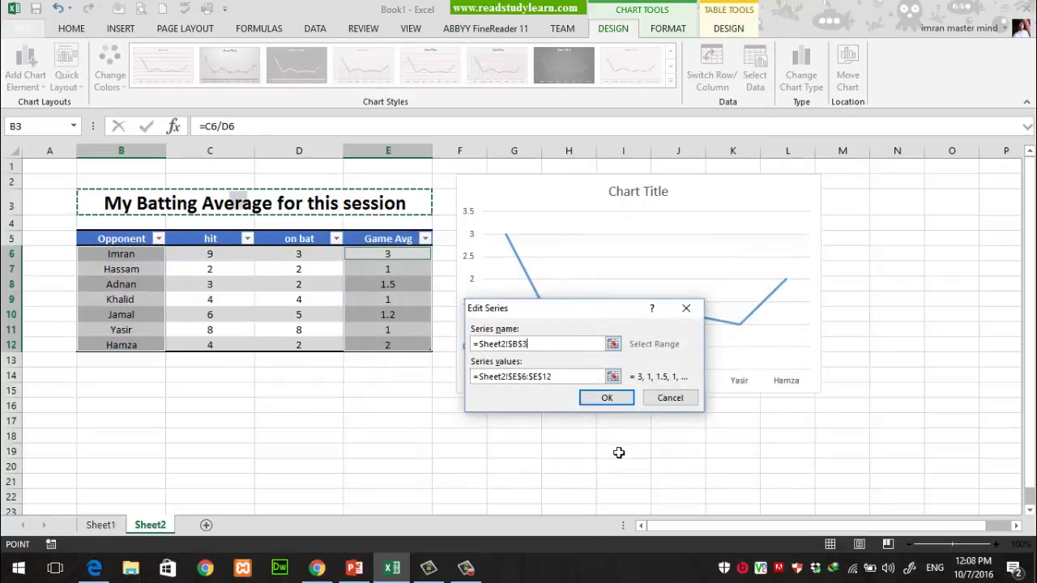
click(606, 397)
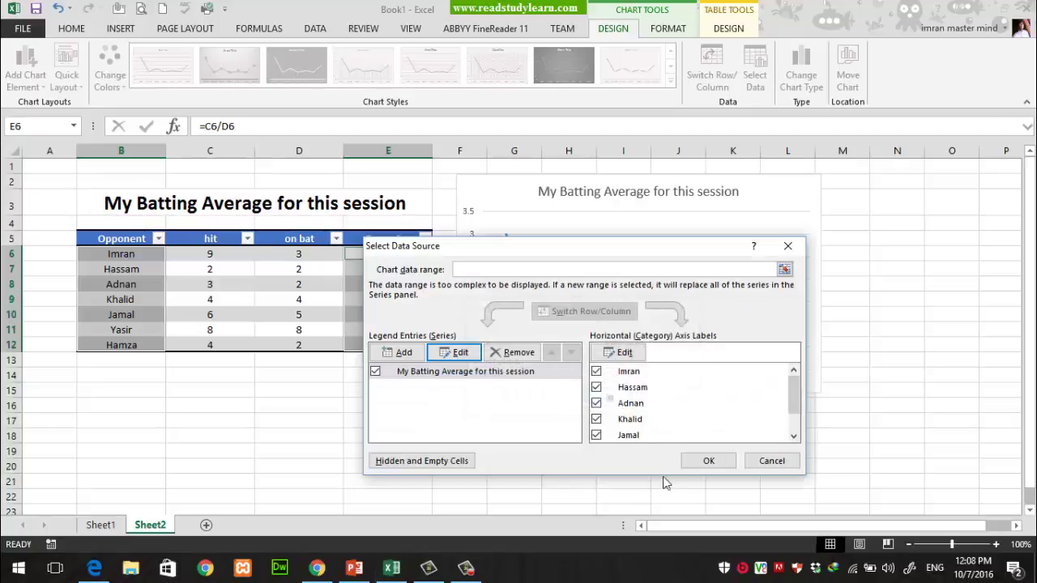
click(706, 460)
drag(783, 199, 823, 201)
click(982, 359)
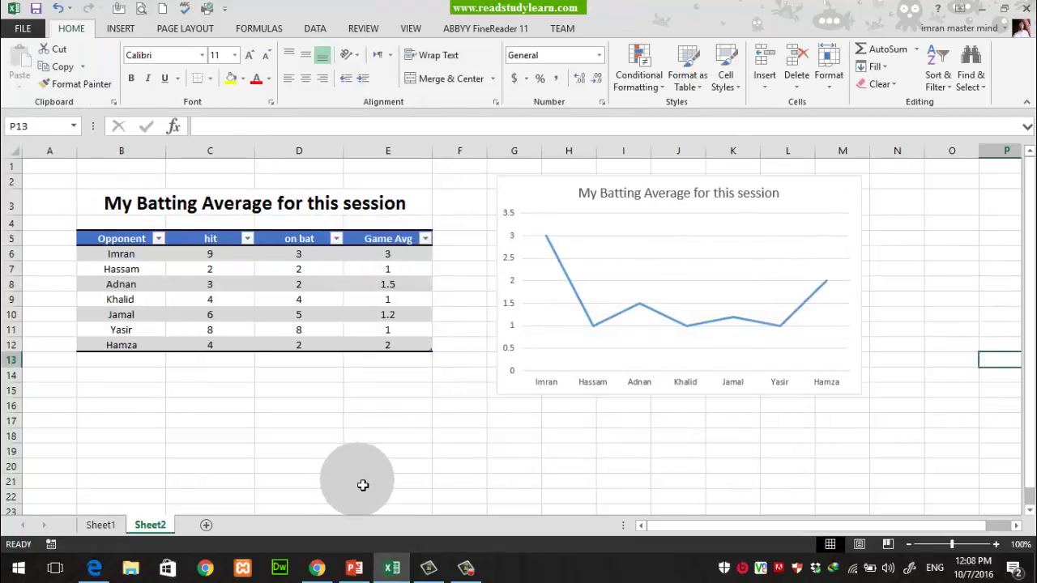
Delete the existing graduation column chart from Sheet1.
click(101, 525)
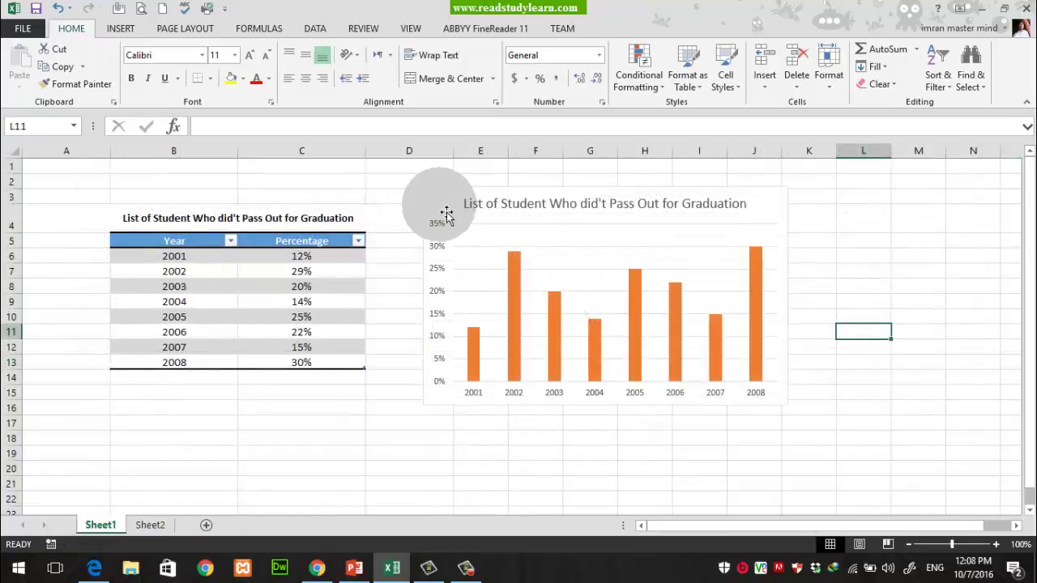
click(456, 217)
key(Delete)
Insert a clustered column chart from the years in B6:B13 and percentages in C6:C13, and place it beside the table.
drag(200, 263, 196, 359)
drag(328, 258, 311, 362)
click(562, 28)
click(614, 28)
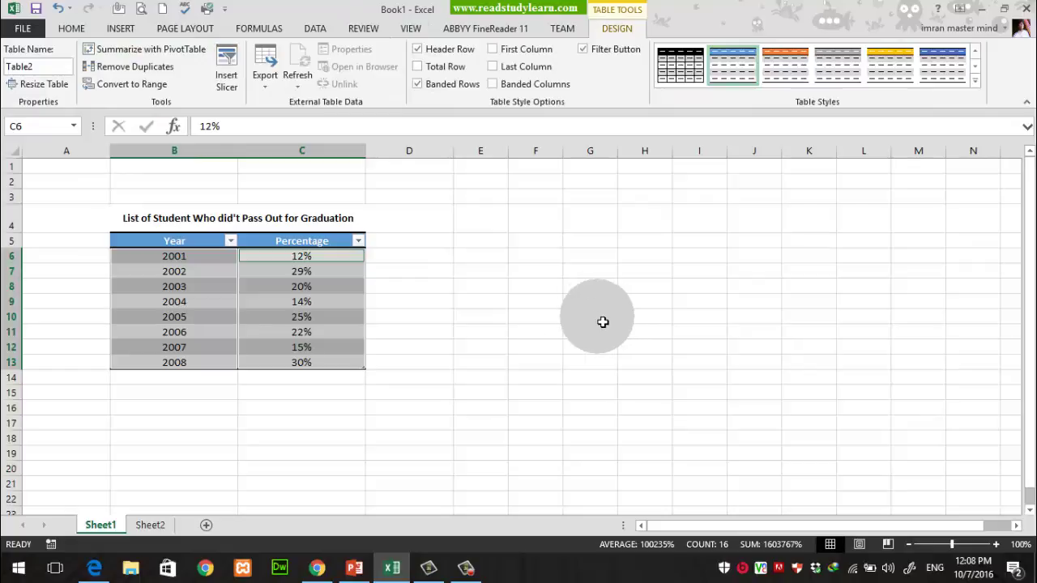
click(119, 29)
click(422, 50)
click(435, 100)
drag(667, 278, 702, 225)
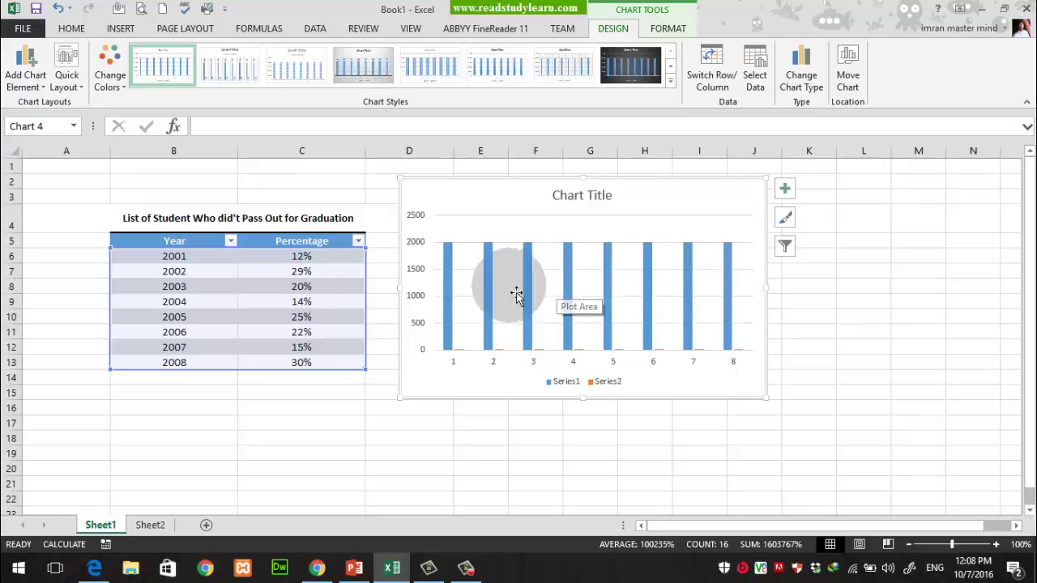
Examine the new column chart's data range, series and axis labels in its data source settings.
click(755, 80)
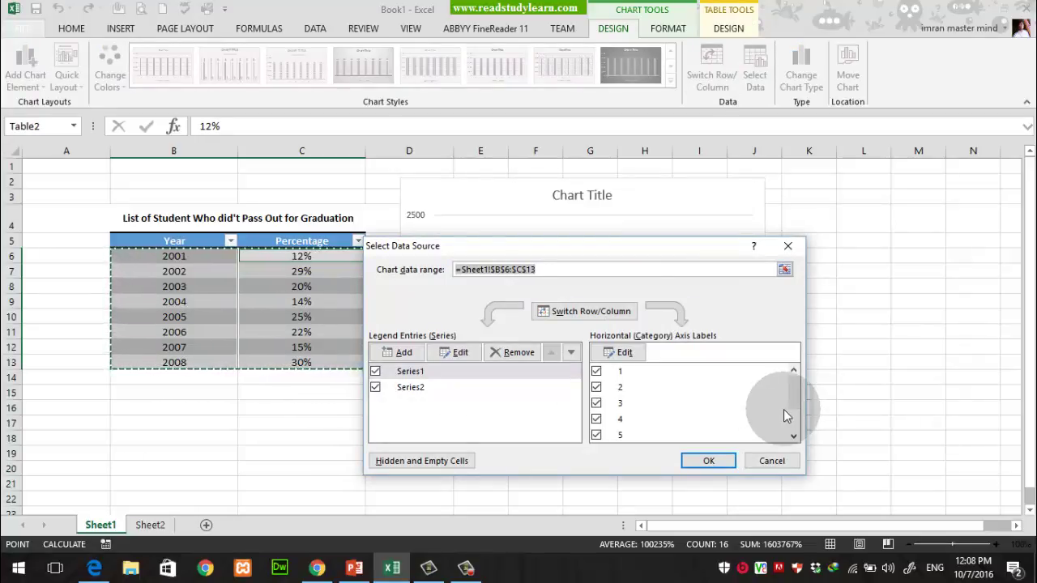
click(783, 465)
click(864, 392)
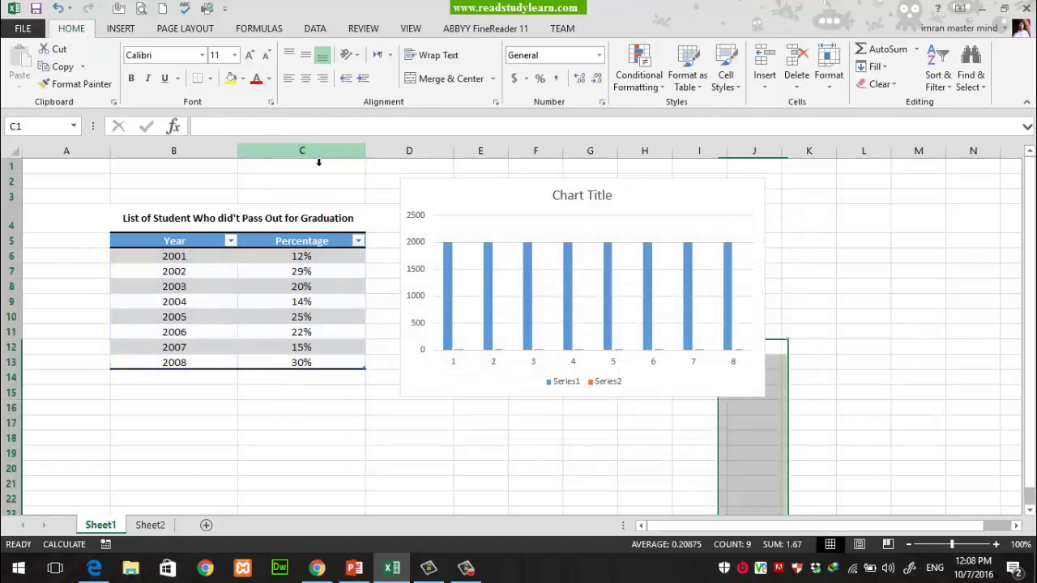
Try inserting a blank column between Year and Percentage and narrowing it, and undo both changes.
right_click(319, 162)
click(347, 257)
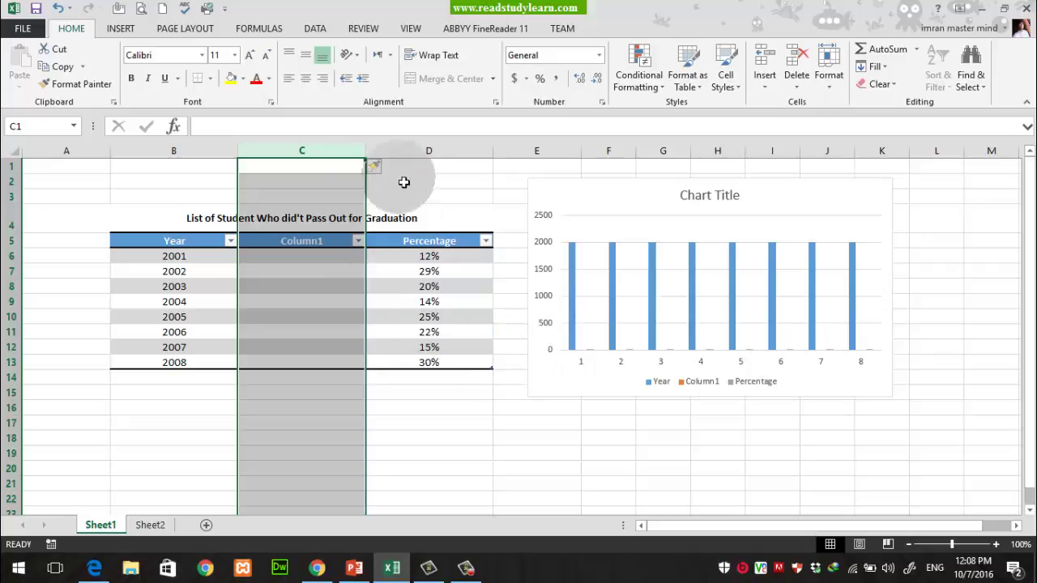
drag(365, 154, 290, 157)
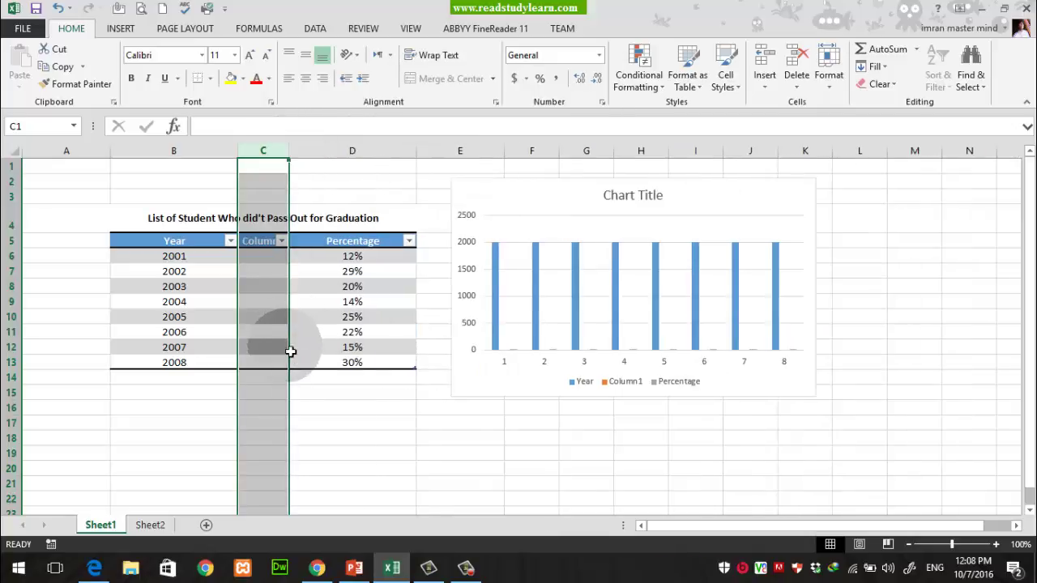
key(ctrl+z)
key(ctrl+z)
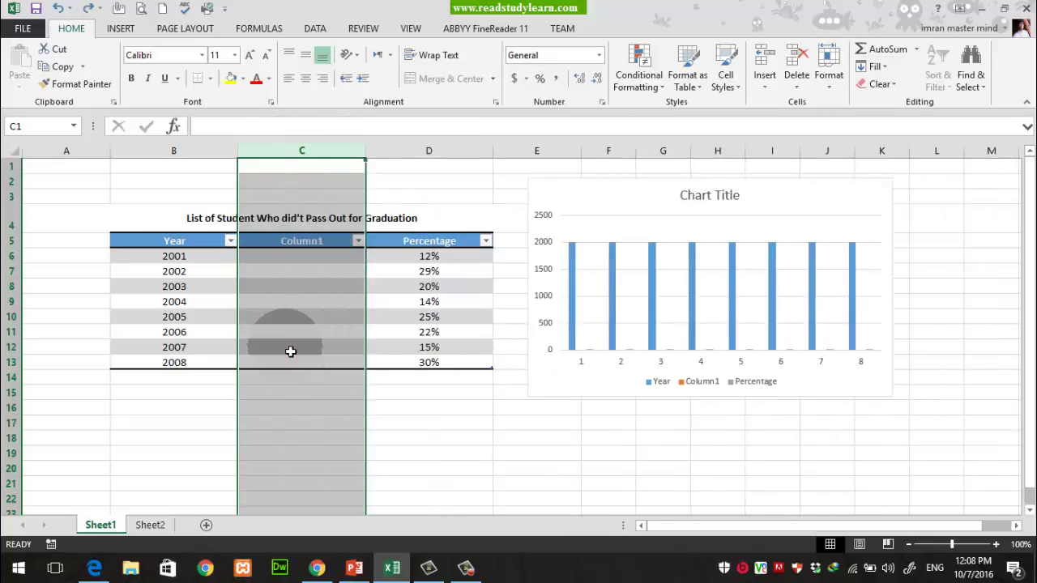
click(678, 399)
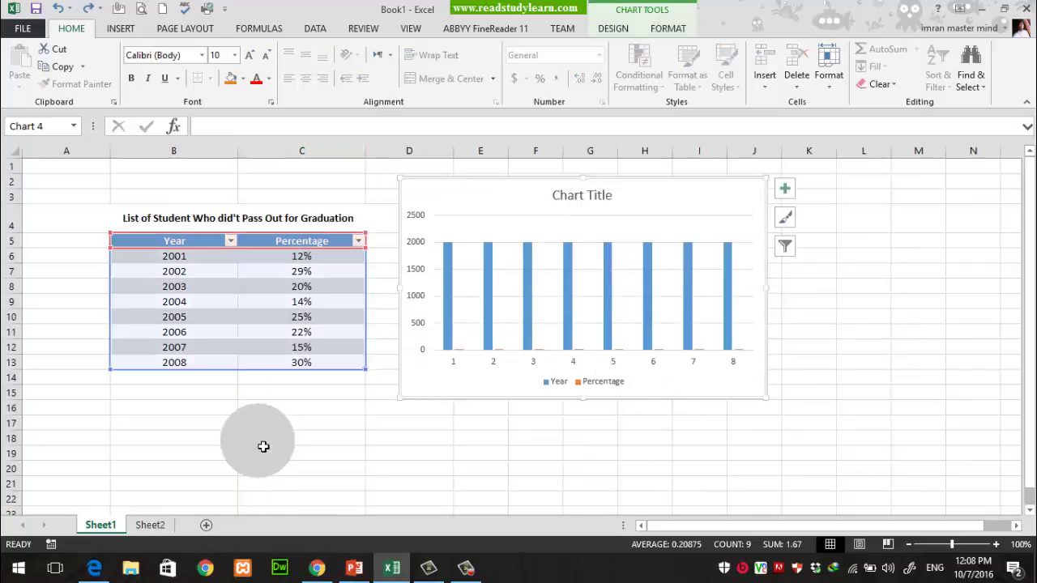
Compare the charts on Sheet1 and Sheet2, and examine which Sheet2 table columns feed the line chart: Opponent, hit, on bat and Game Avg.
click(151, 525)
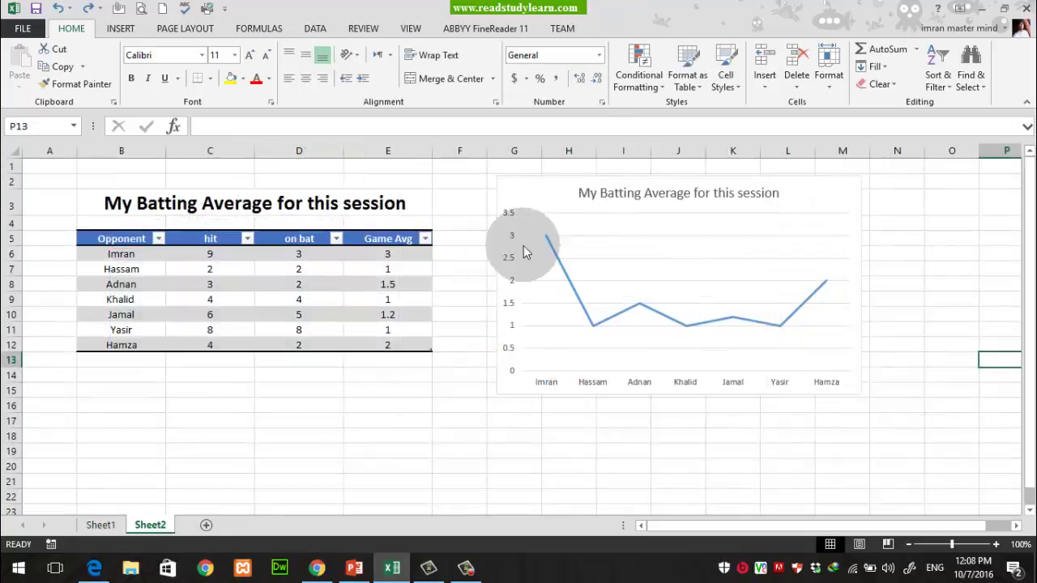
click(531, 192)
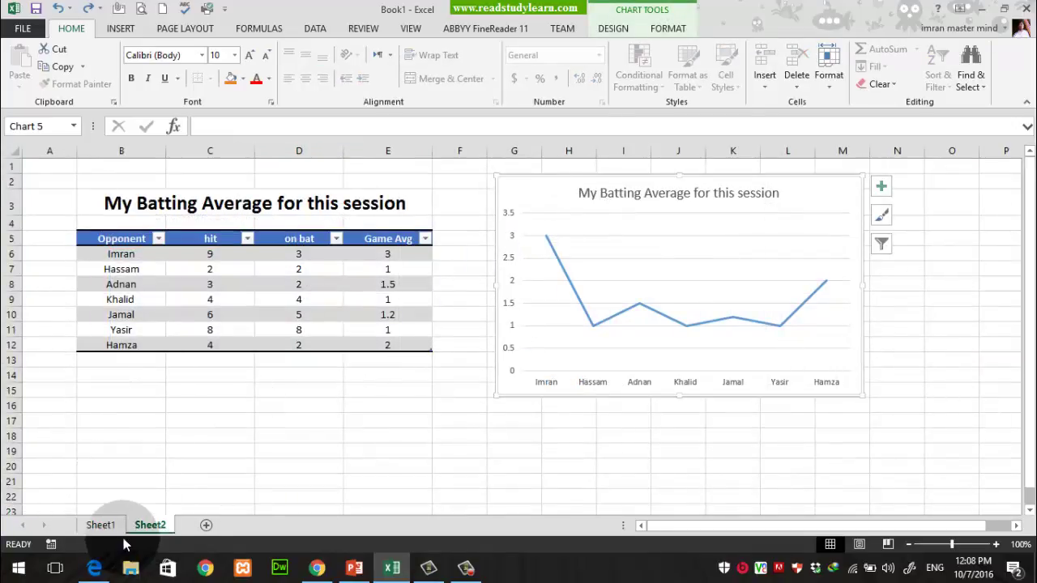
click(103, 525)
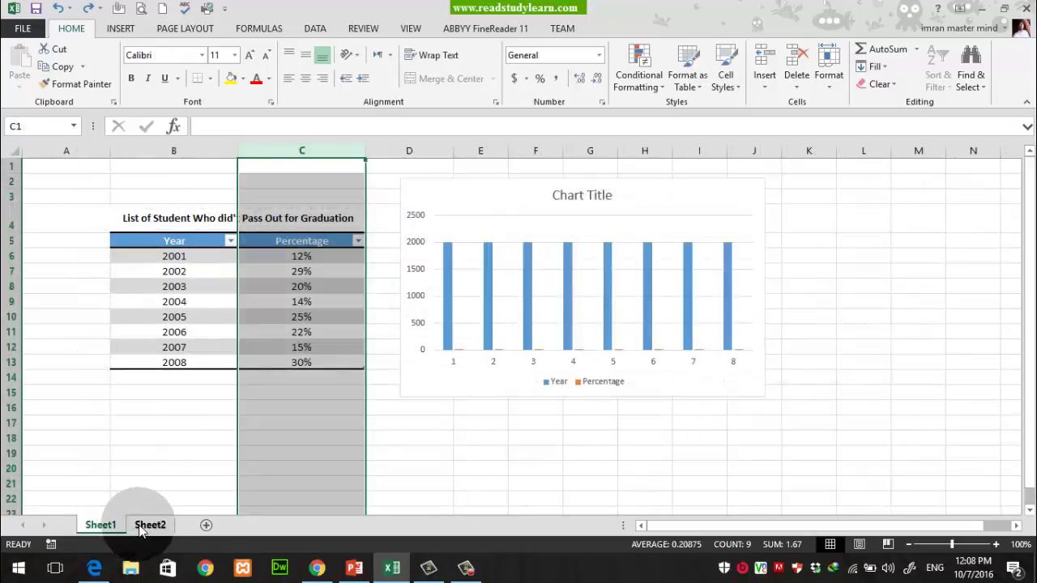
click(150, 525)
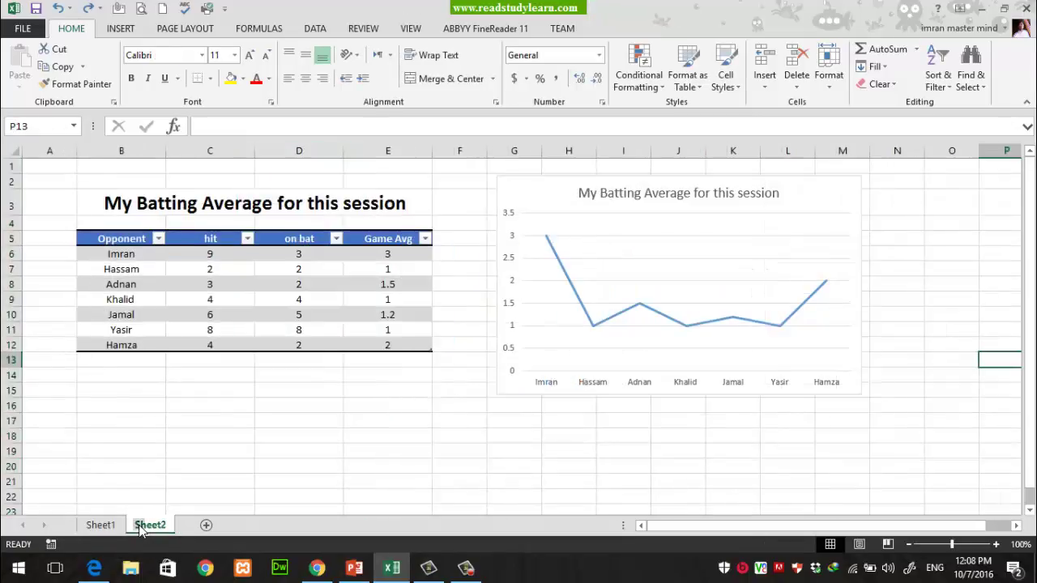
drag(119, 253, 131, 346)
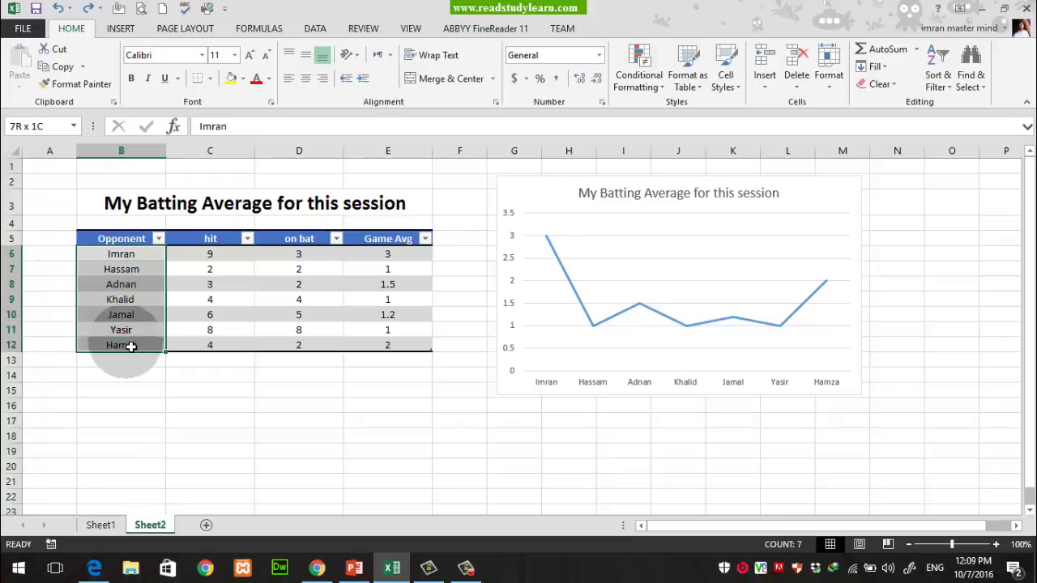
drag(388, 254, 389, 345)
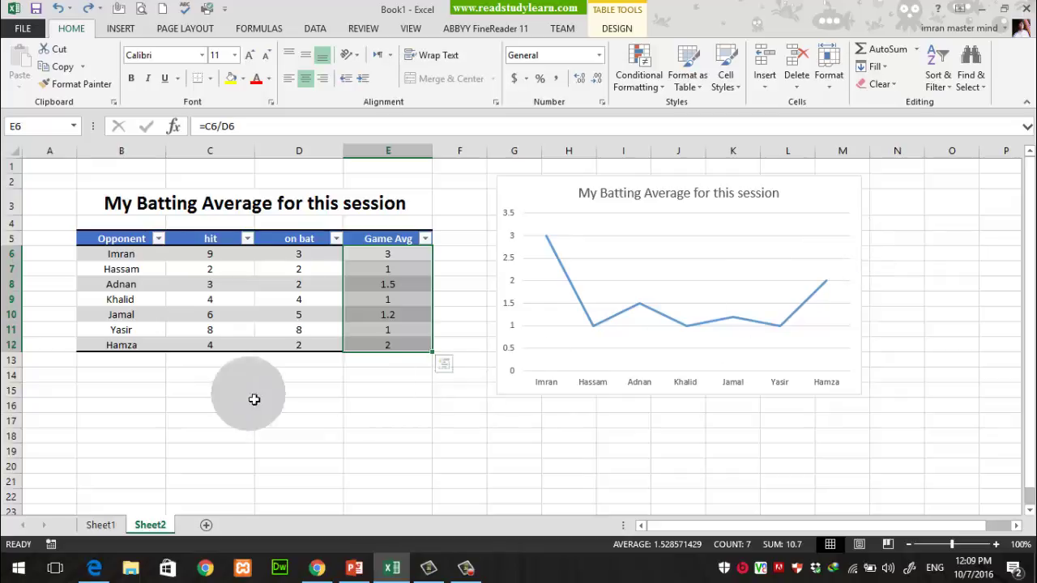
drag(134, 256, 134, 347)
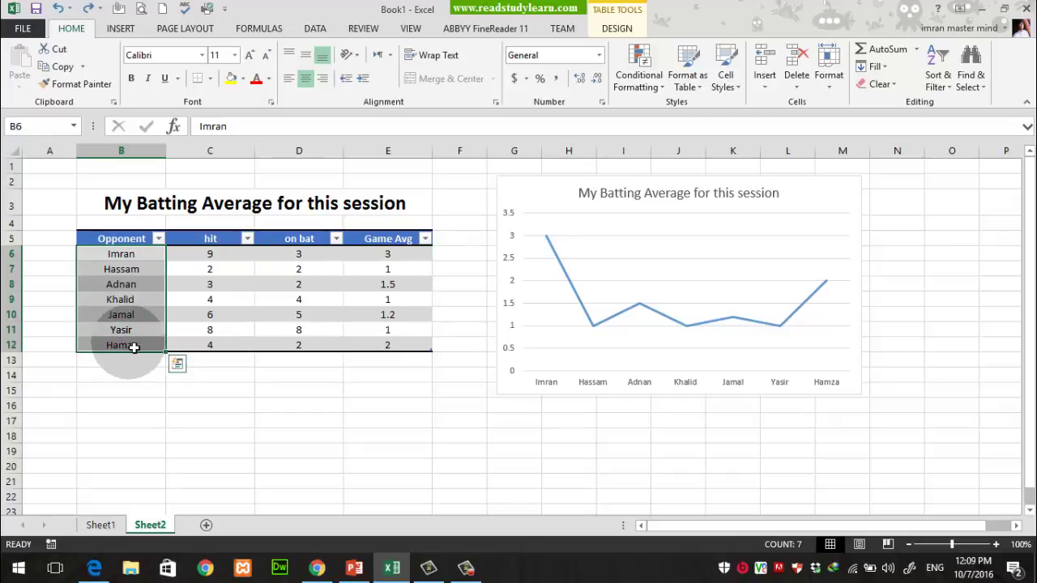
drag(414, 259, 414, 347)
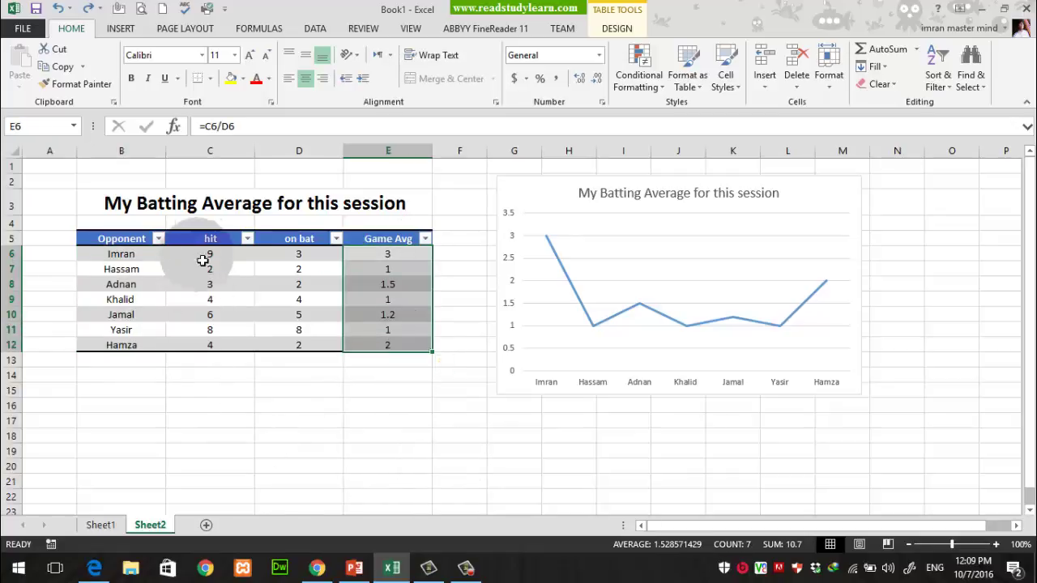
drag(209, 151, 315, 164)
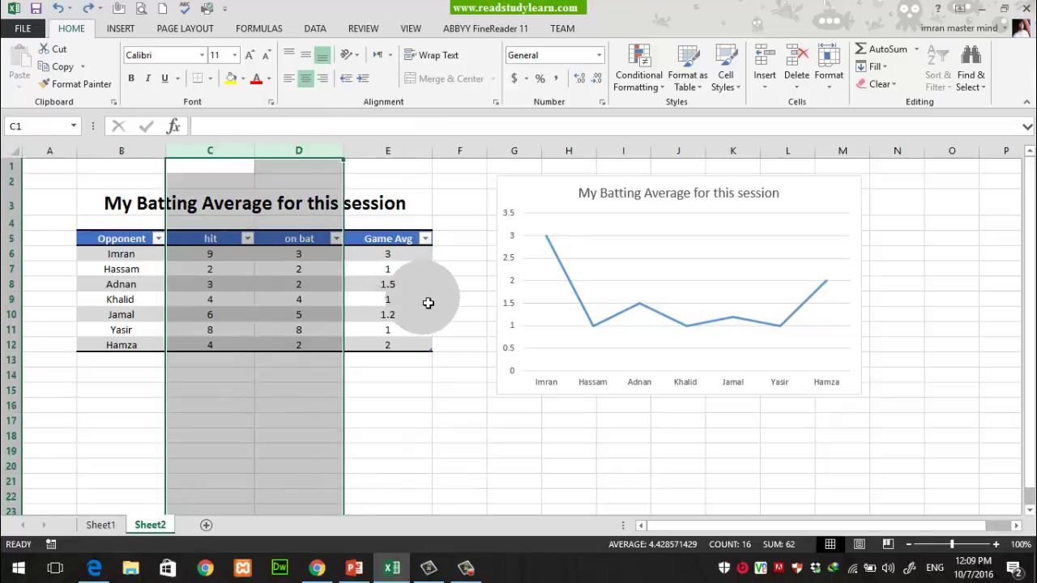
Examine which Sheet2 columns the line chart uses, Opponent and Game Avg, and the hit and on bat columns between them.
click(418, 328)
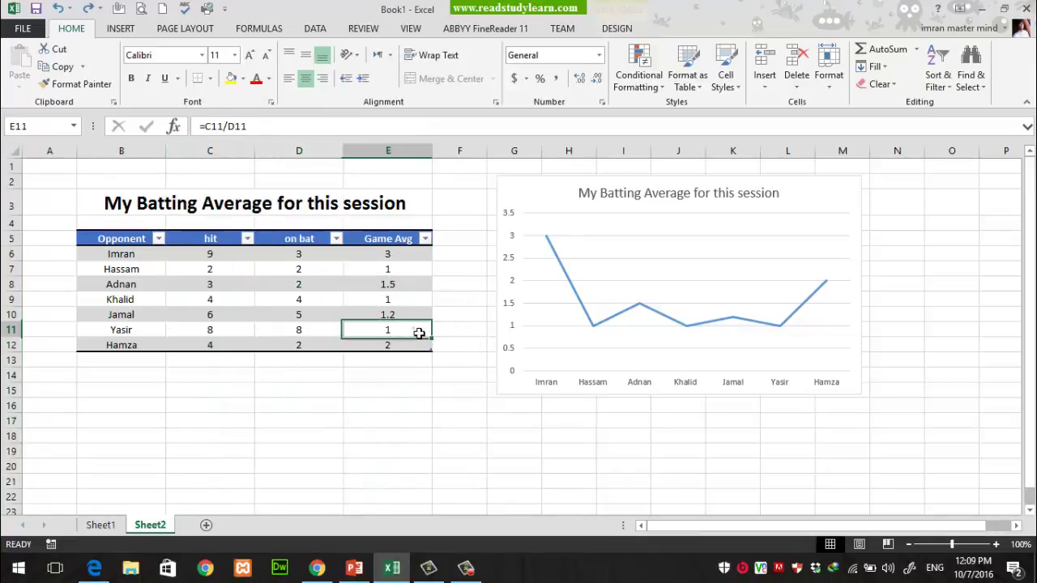
drag(134, 157, 282, 165)
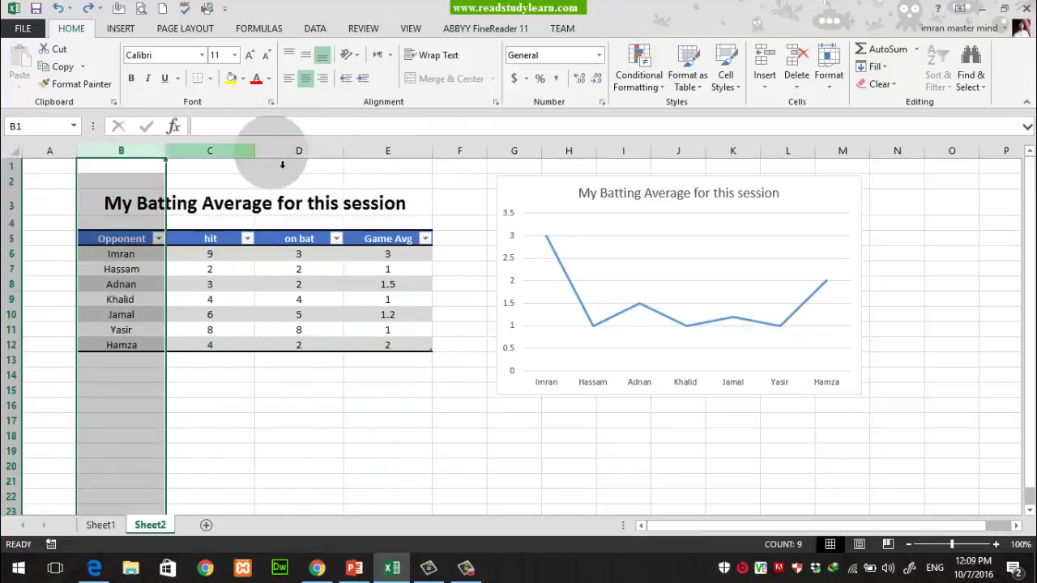
click(417, 153)
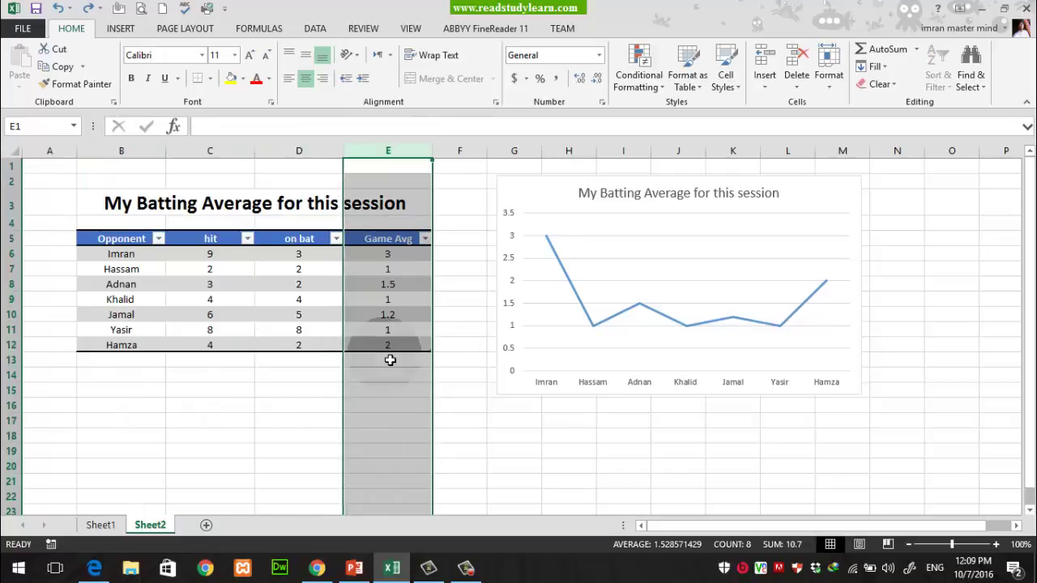
drag(206, 152, 299, 161)
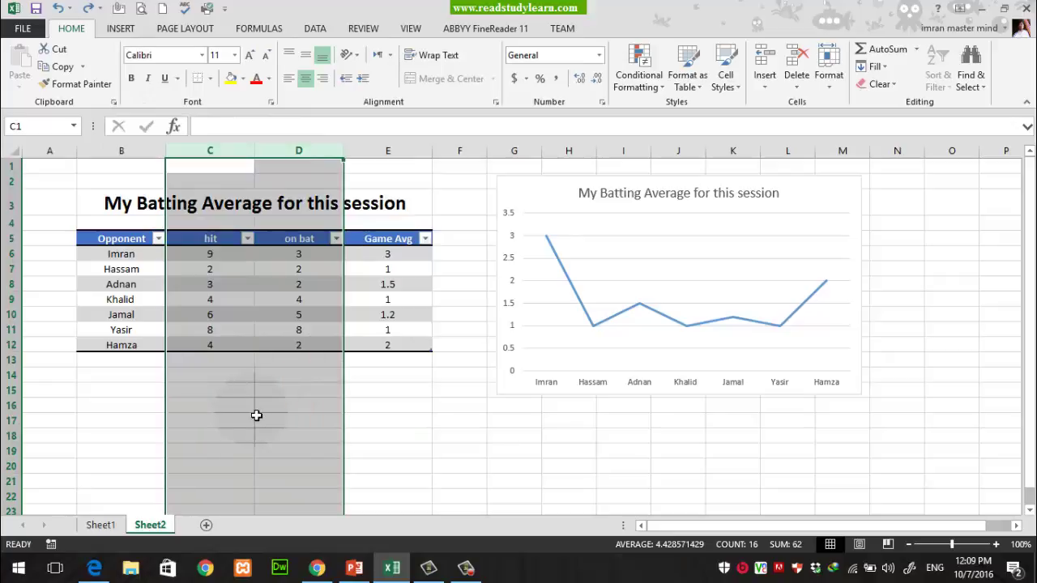
Examine the adjacent Year and Percentage columns on Sheet1, including the data ranges B6:B13 and C6:C13.
click(101, 525)
click(331, 273)
click(283, 157)
click(229, 165)
click(279, 157)
click(218, 157)
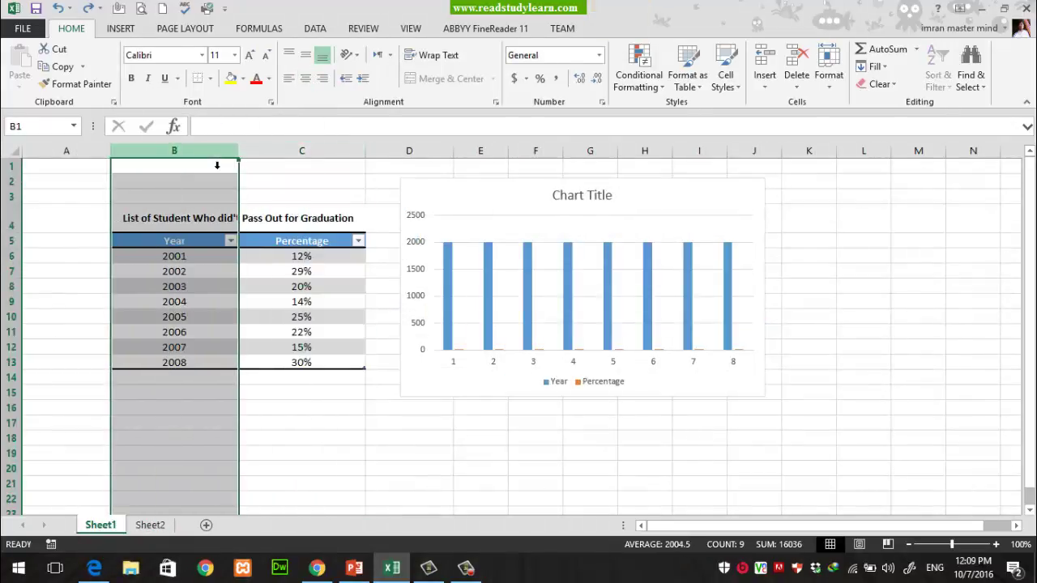
click(296, 157)
click(220, 157)
drag(182, 256, 209, 359)
drag(302, 256, 301, 364)
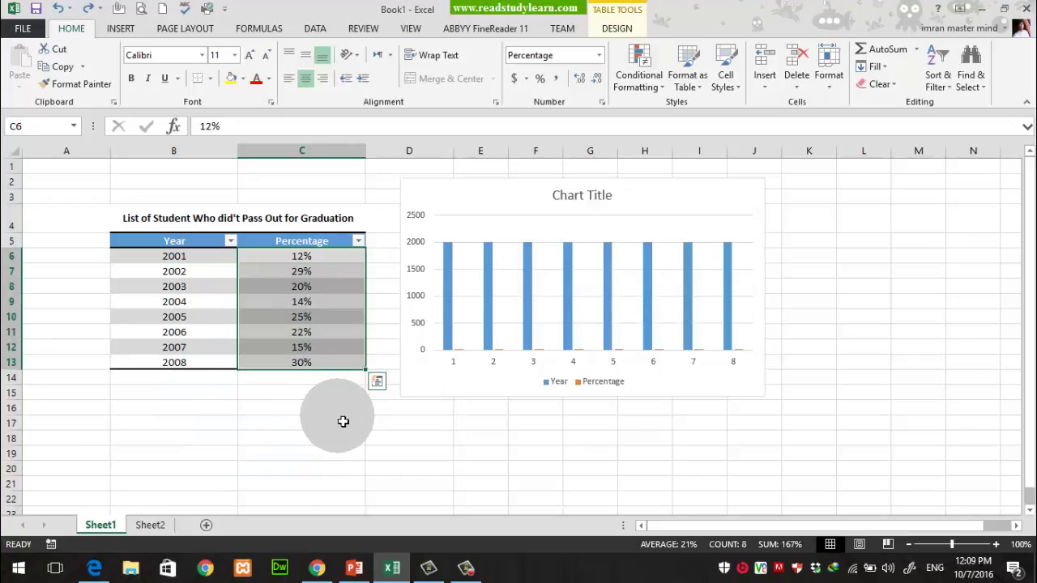
Compare Sheet2's separate Opponent and Game Avg selection and its line chart with Sheet1's contiguous Year and Percentage data.
click(150, 525)
drag(122, 256, 127, 338)
ctrl+drag(380, 256, 388, 360)
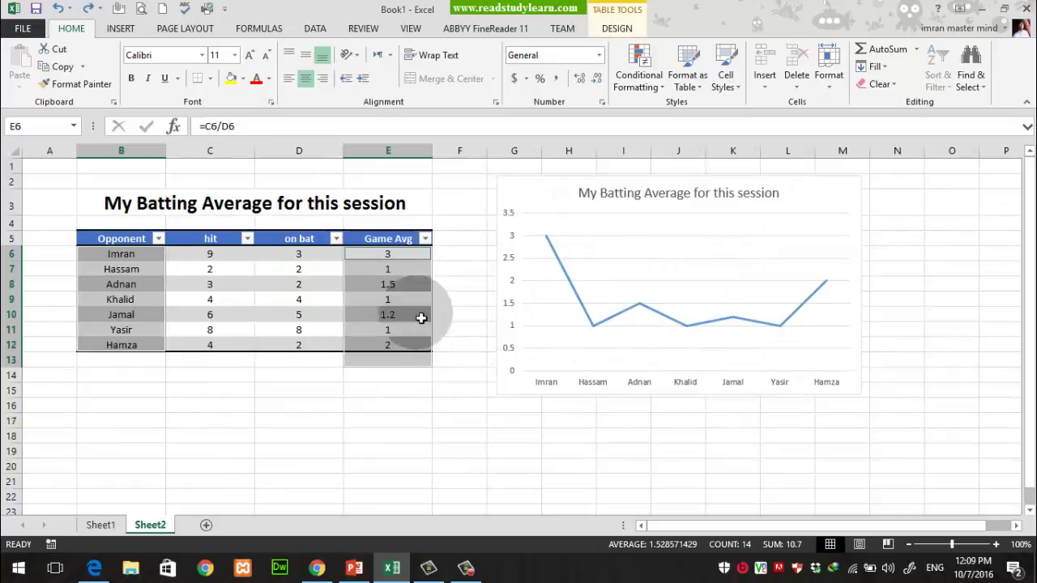
click(842, 206)
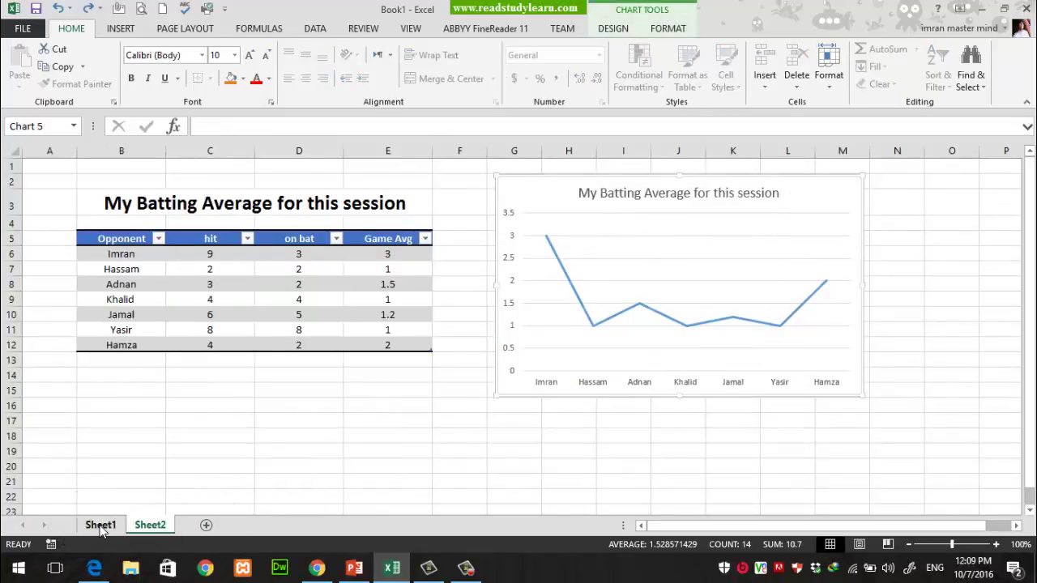
click(100, 525)
click(229, 290)
drag(174, 256, 321, 362)
Open the Sheet1 column chart's data source settings and move the dialog clear of the table.
click(664, 268)
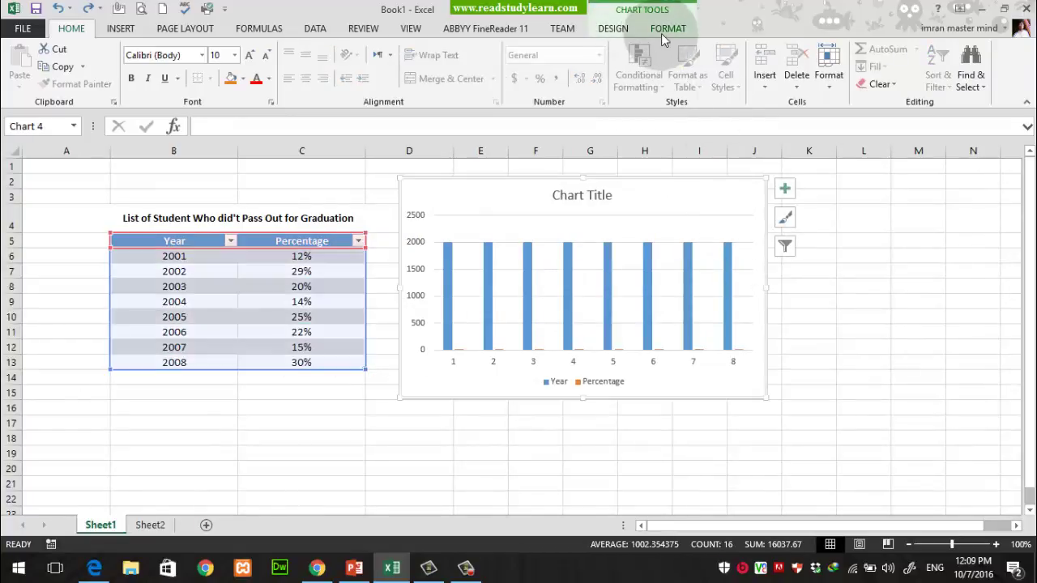
click(612, 28)
click(754, 77)
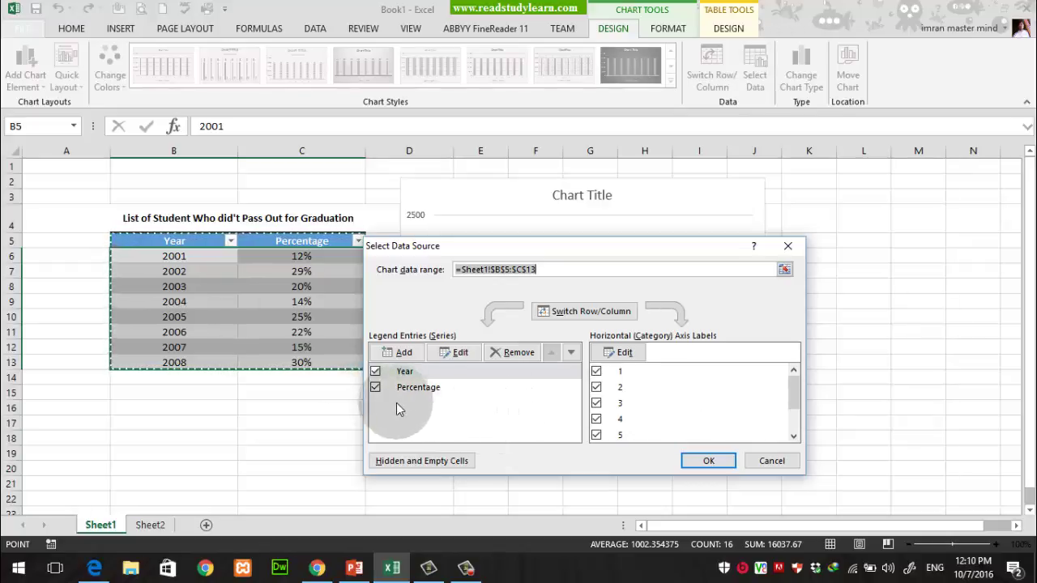
drag(479, 255, 482, 90)
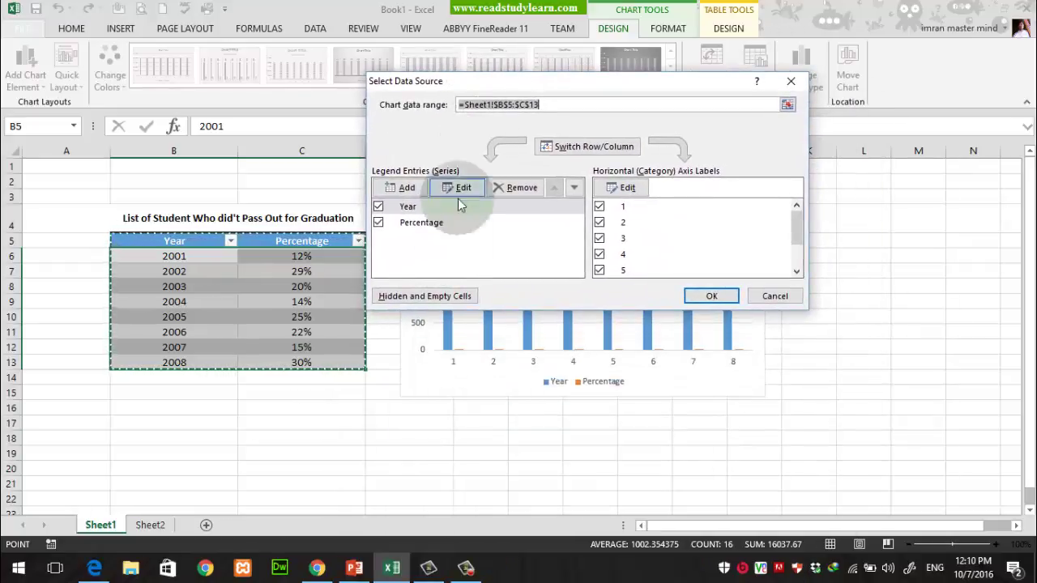
Try hiding the Percentage series and using the percentages in C6:C13 as the horizontal axis labels.
click(378, 223)
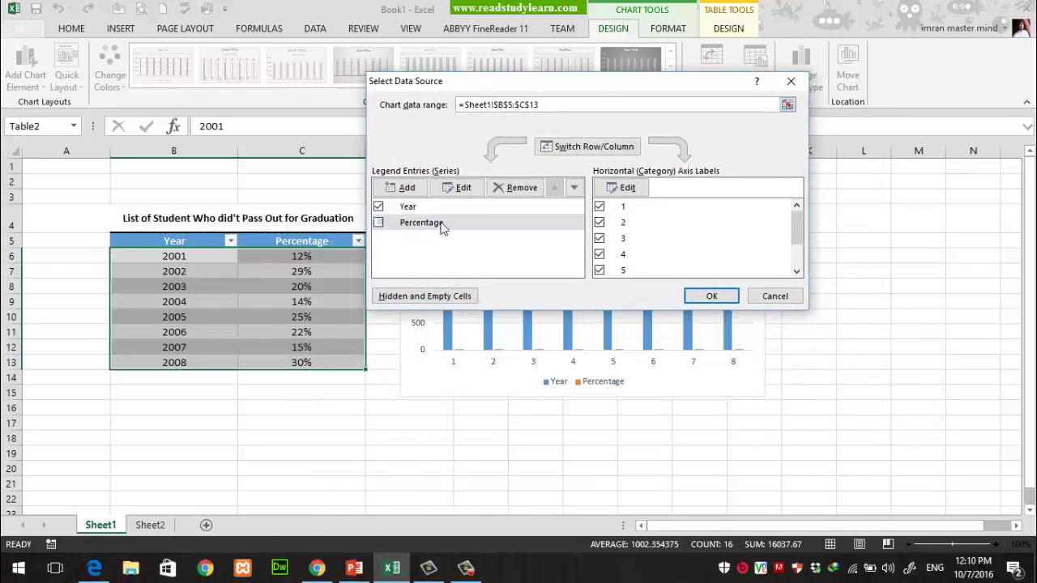
click(621, 188)
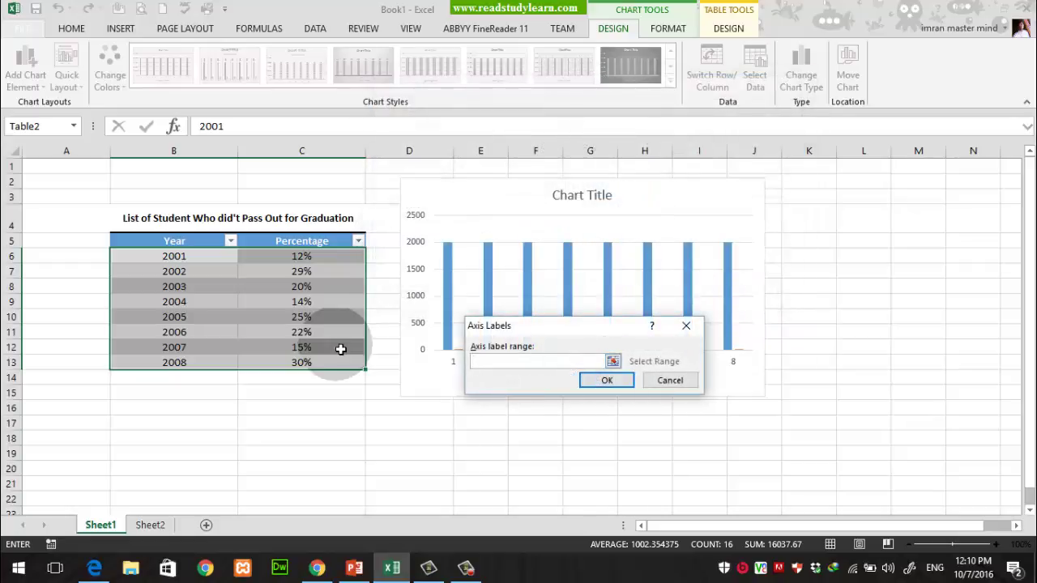
drag(322, 259, 326, 366)
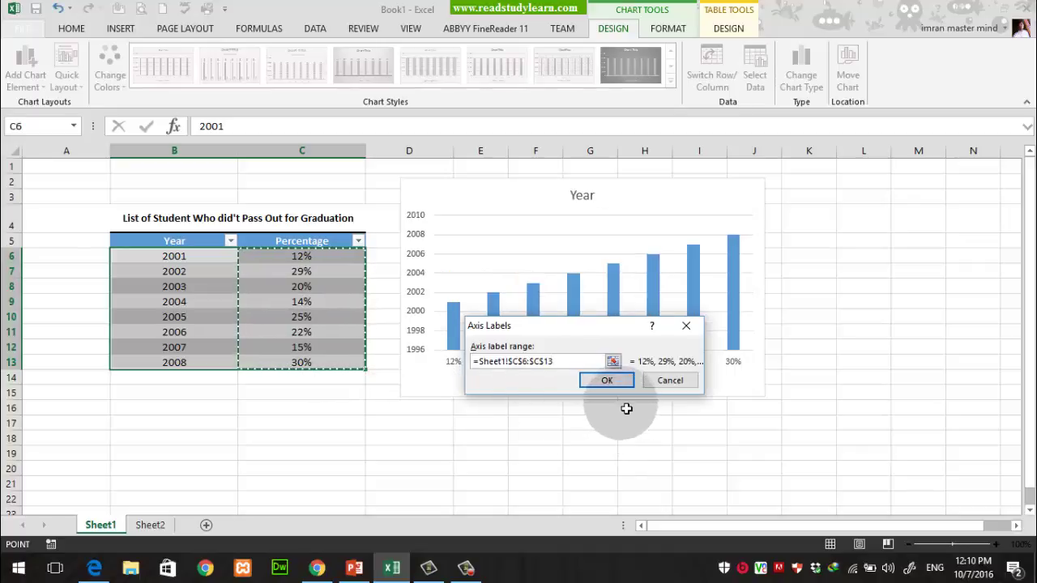
click(683, 380)
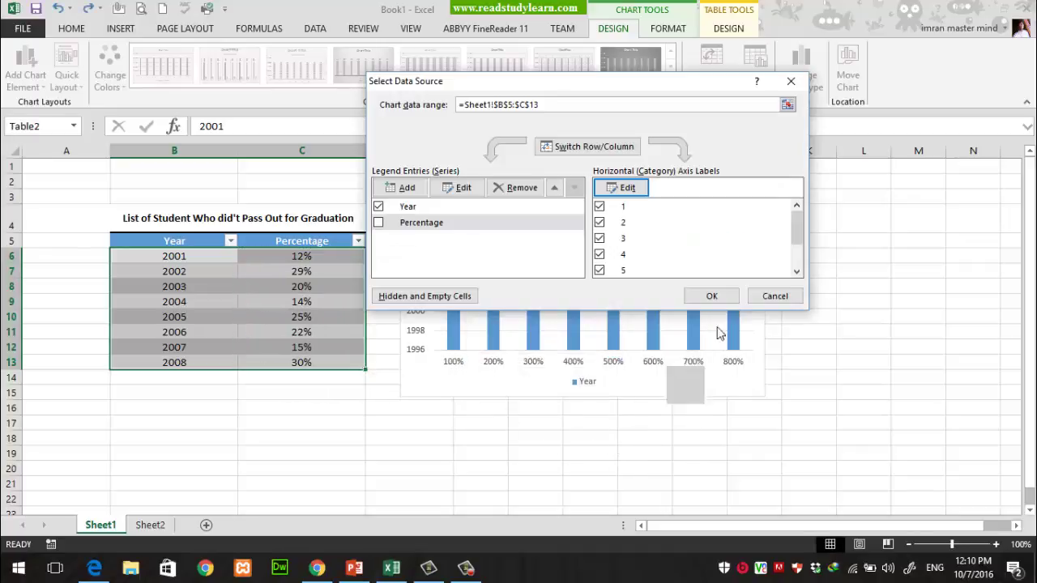
Show only the Percentage series in the chart and use the years in B6:B13 as its horizontal axis labels.
click(379, 208)
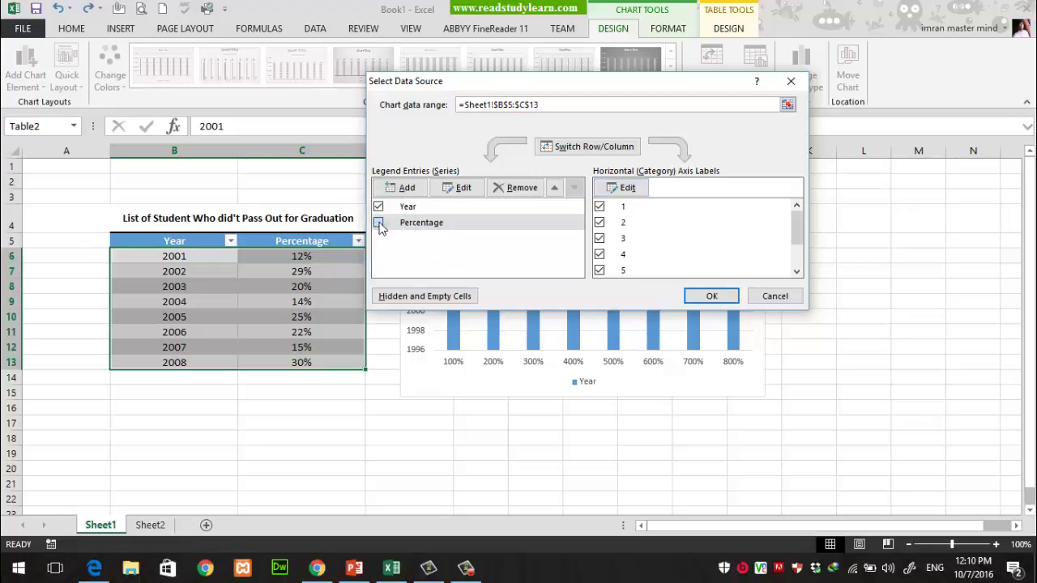
click(381, 209)
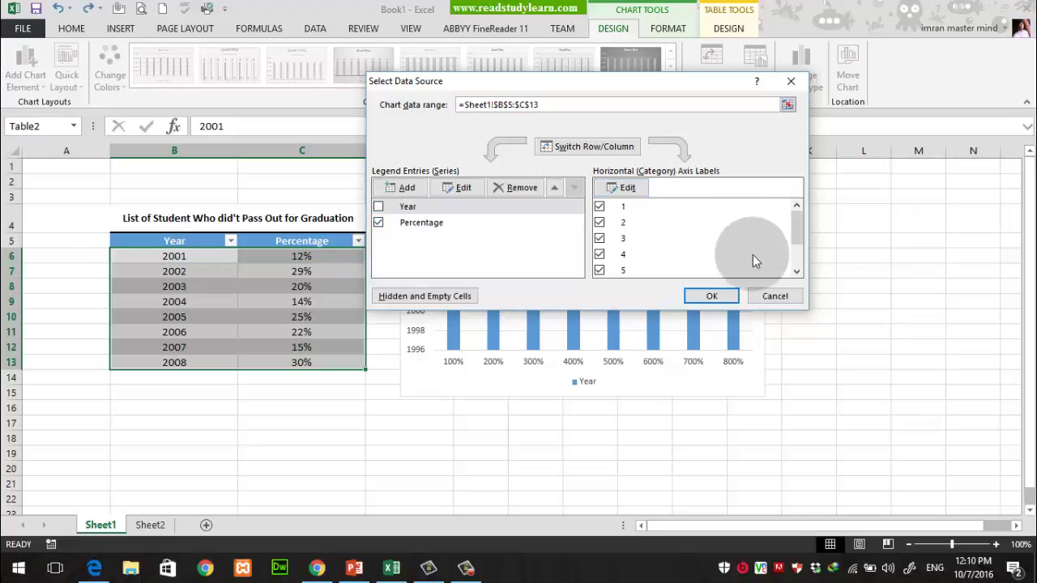
click(623, 187)
drag(187, 259, 195, 364)
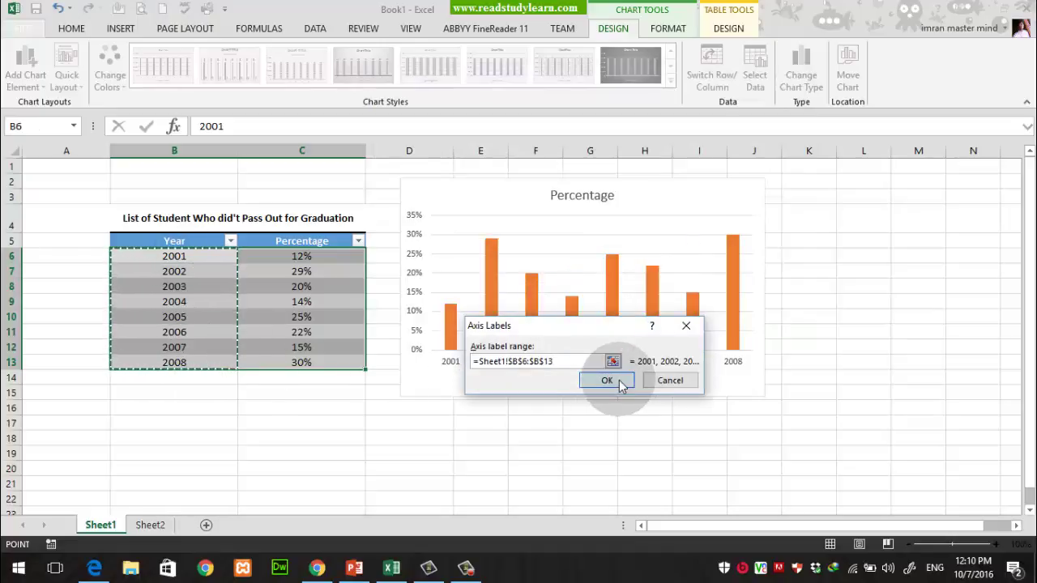
click(613, 380)
Link the Percentage series name to the table heading "List of Student Who did't Pass Out for Graduation" and apply the data source changes.
drag(618, 78, 735, 274)
click(558, 413)
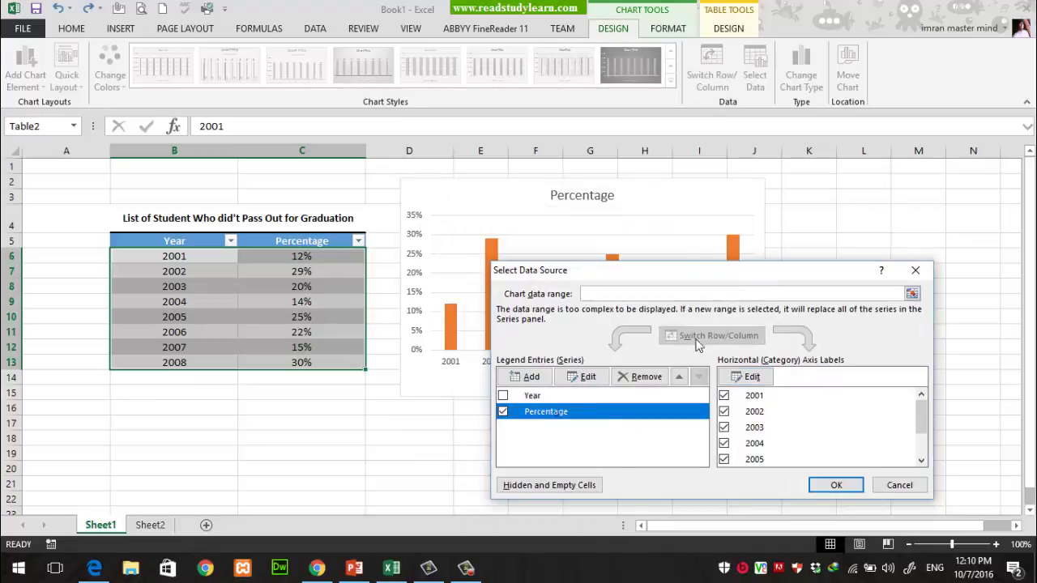
click(572, 379)
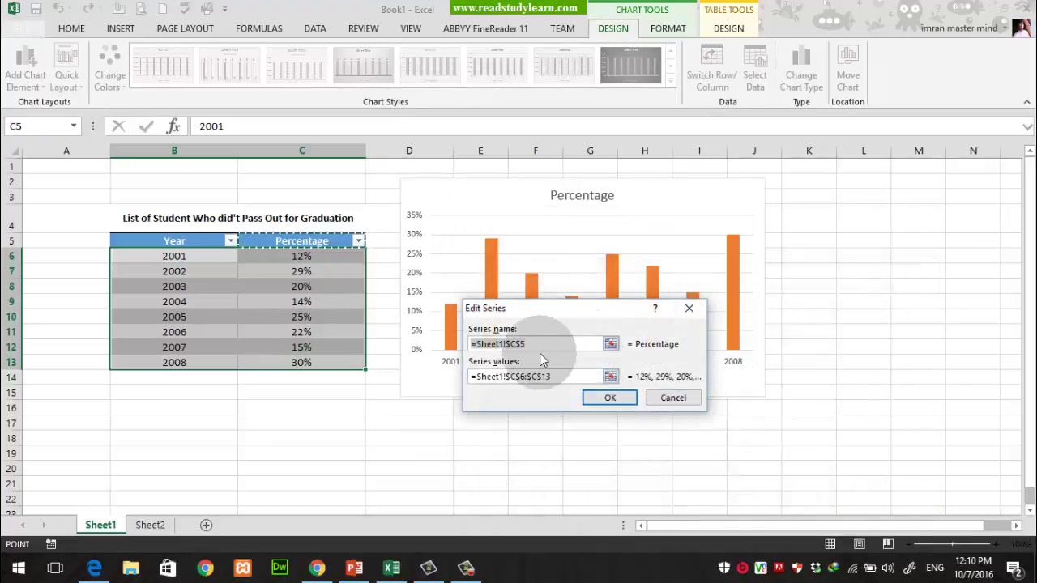
key(BackSpace)
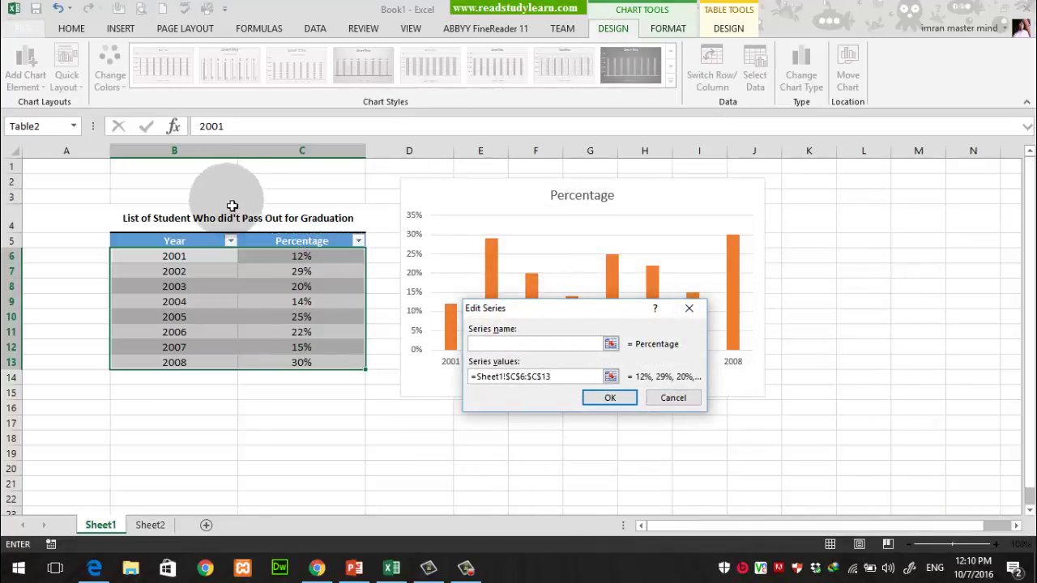
click(198, 218)
click(609, 398)
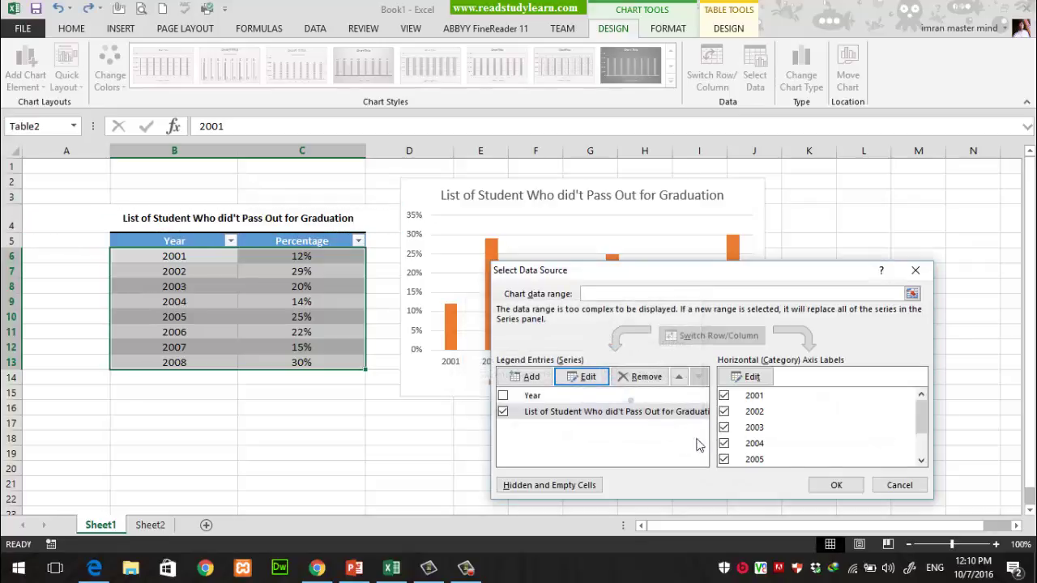
click(843, 486)
click(876, 293)
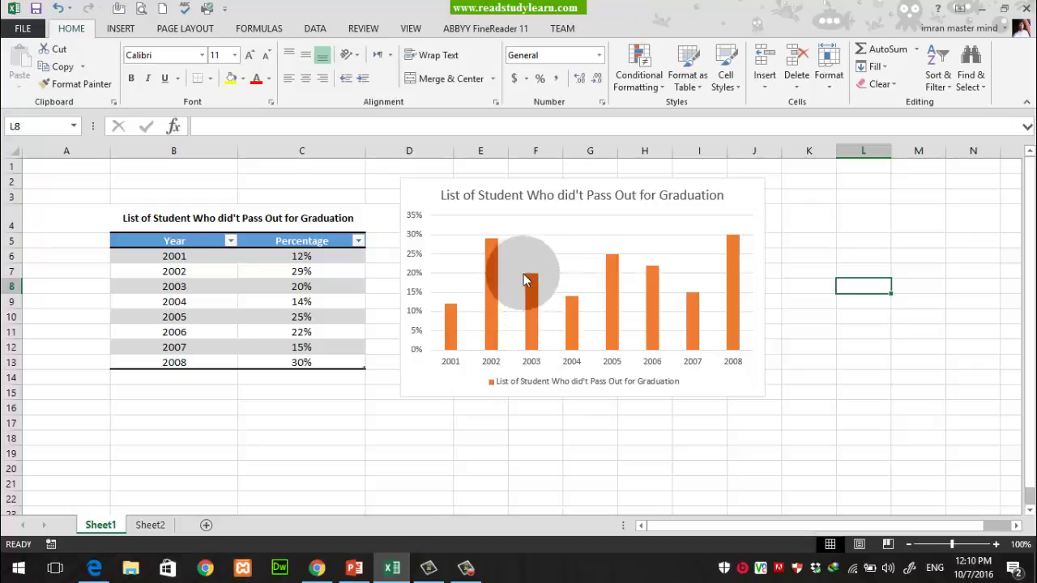
Switch to the Infographics-Data-driven-Charts-Design-Elements image in Windows Photo Viewer, examine its chart types, and close it.
mouse_move(497, 245)
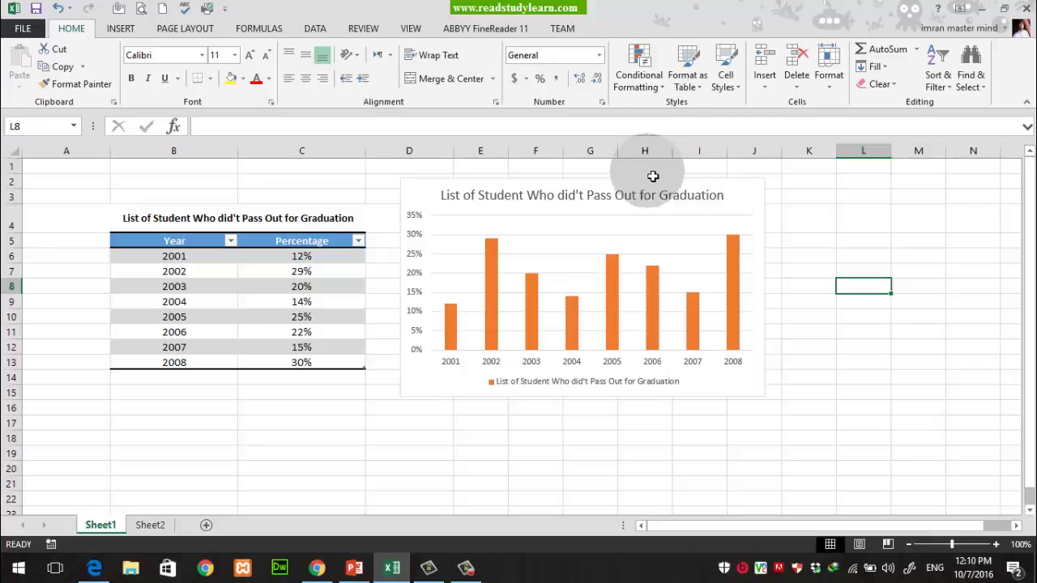
click(426, 200)
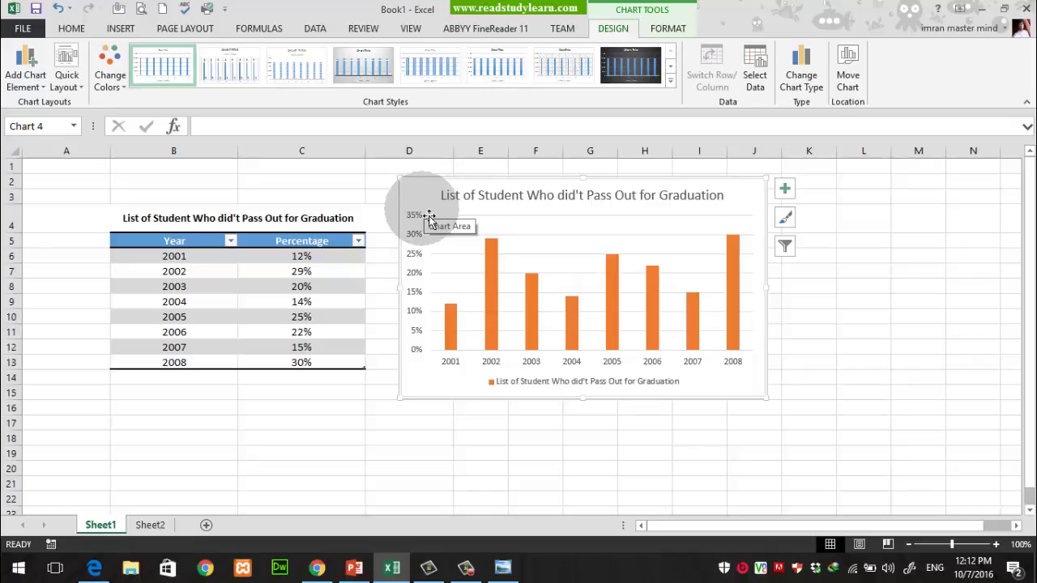
mouse_move(506, 568)
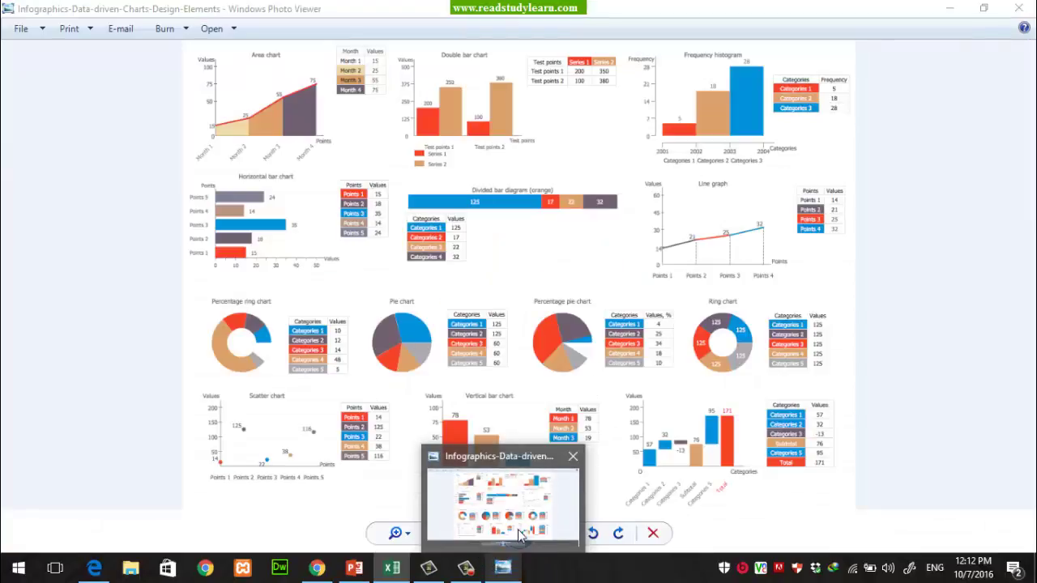
click(518, 529)
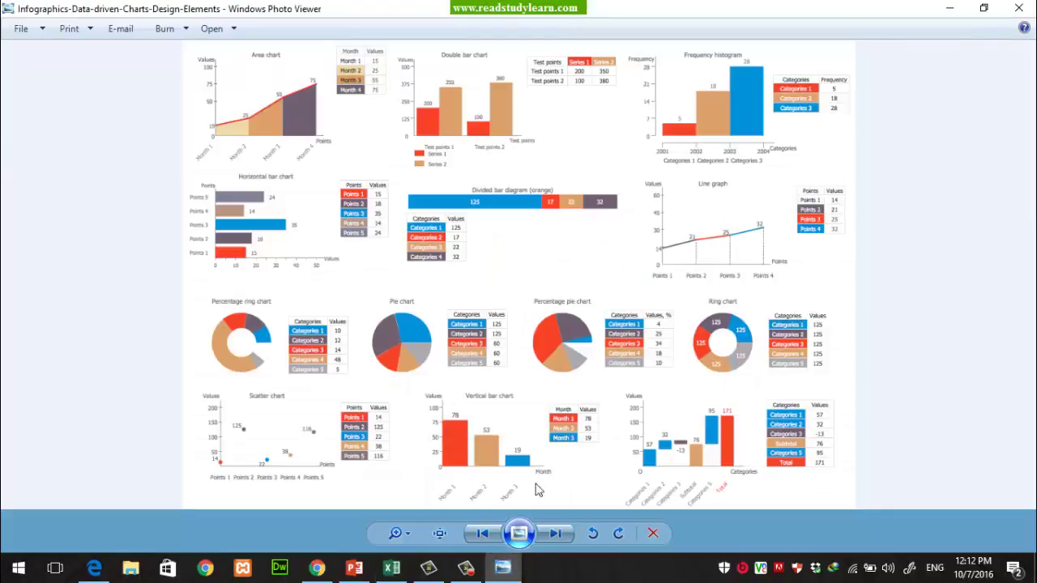
click(548, 340)
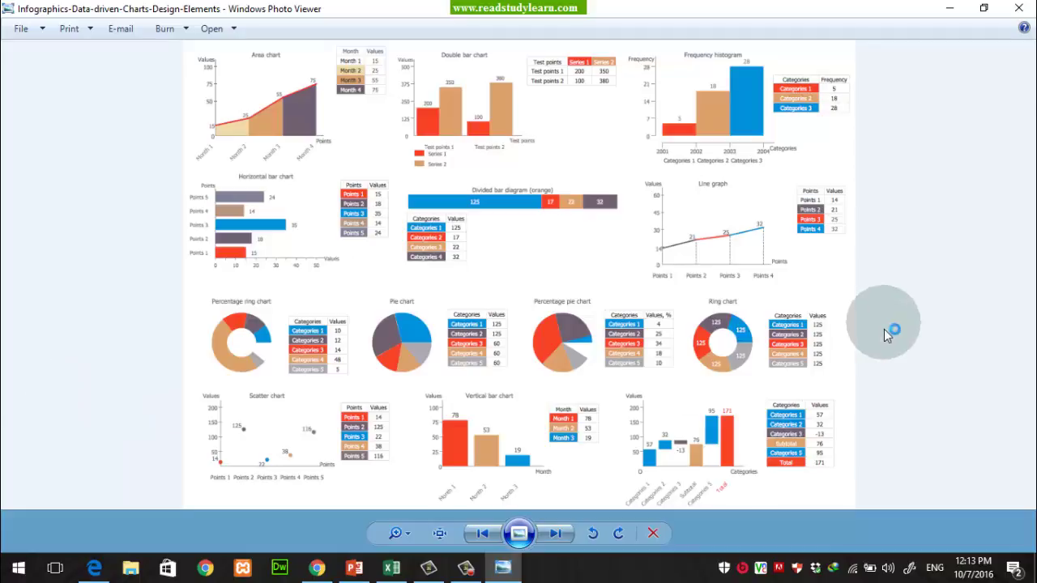
click(1019, 8)
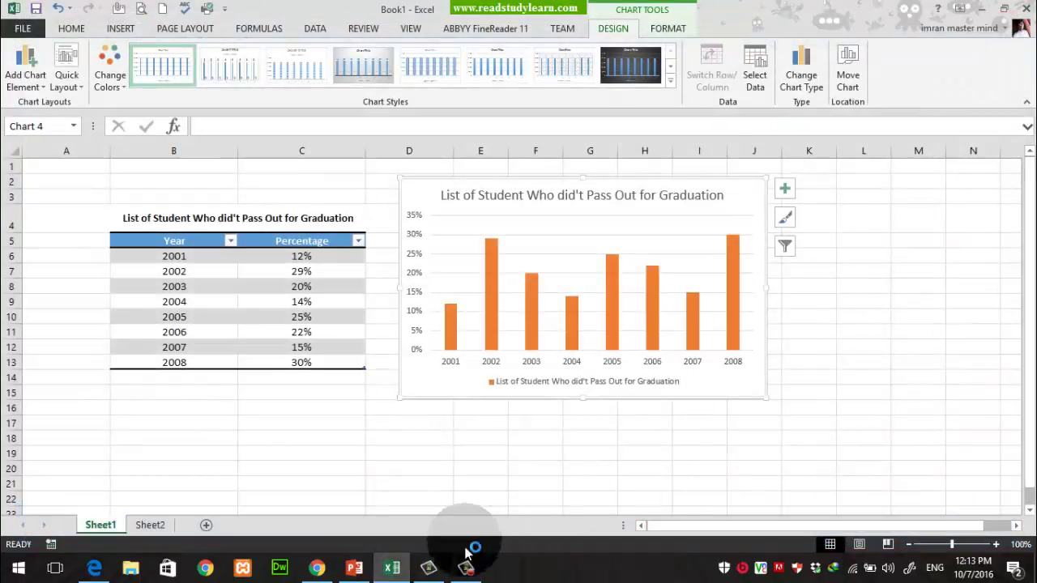
Switch to the PowerPoint presentation and advance from the Chart Practice slide to Linking & Consolidating Data.
click(355, 567)
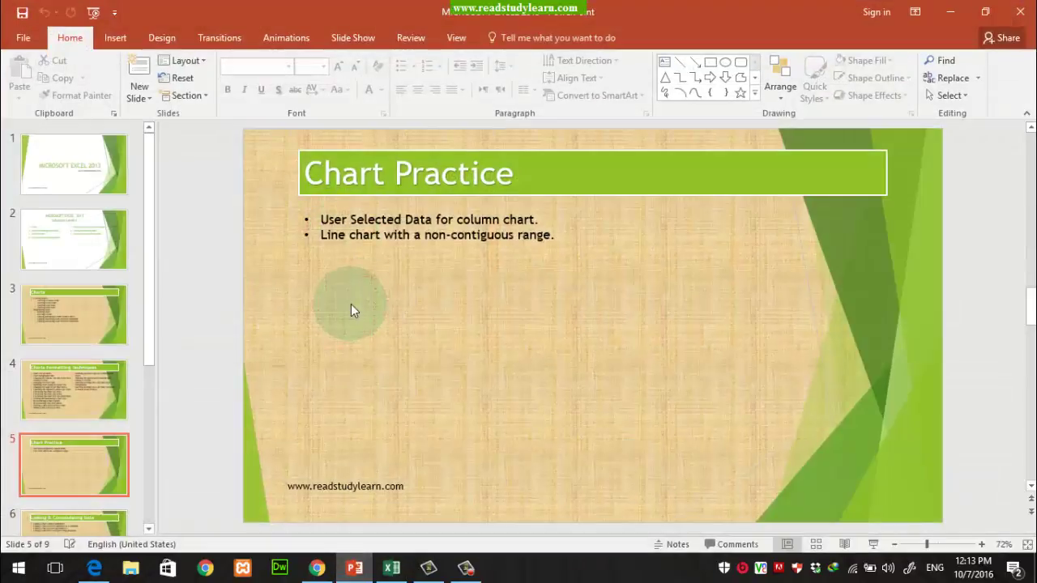
scroll(351, 303, down, 1)
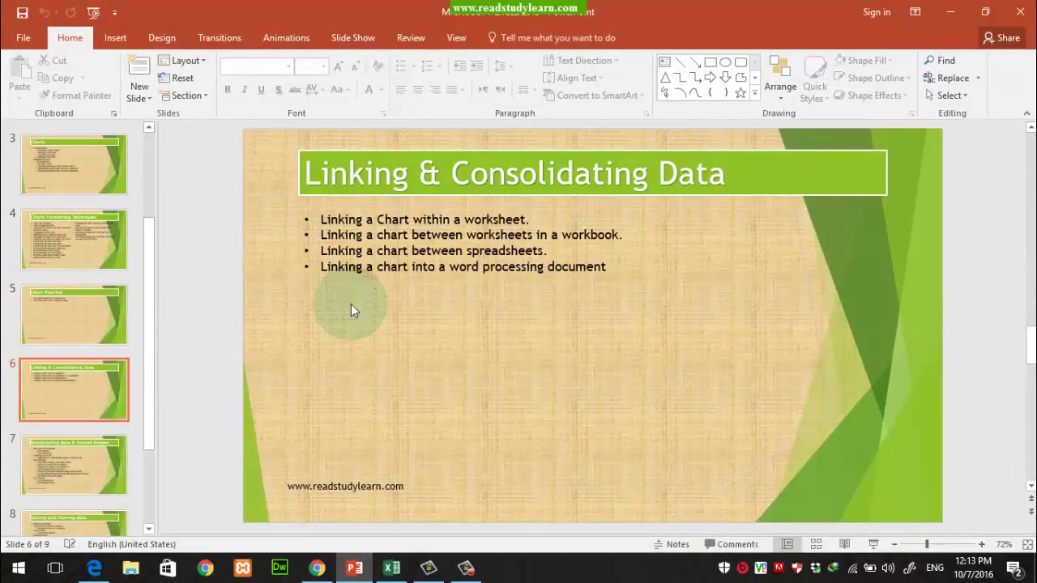